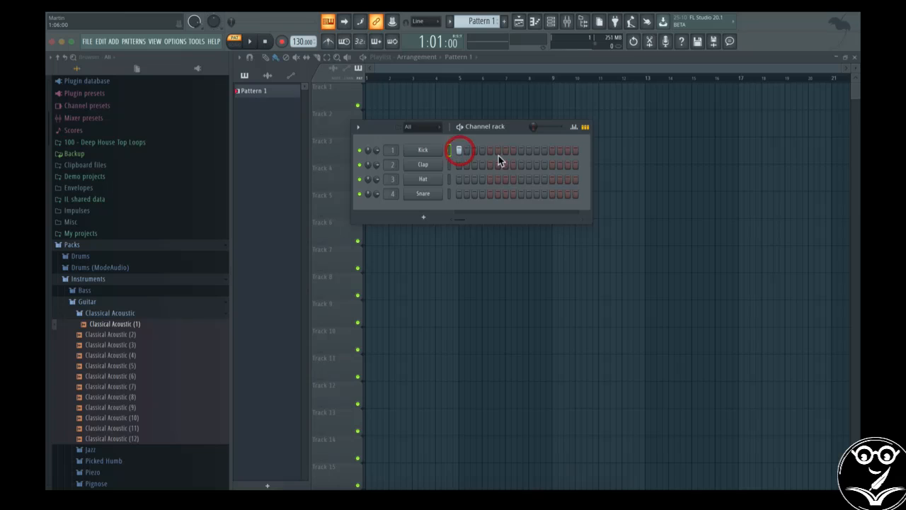
click(490, 150)
click(529, 150)
click(553, 150)
click(521, 150)
click(490, 150)
click(459, 151)
Fill each 4 steps on the Kick channel, play the pattern and move the channel rack further into the playlist area
right_click(438, 148)
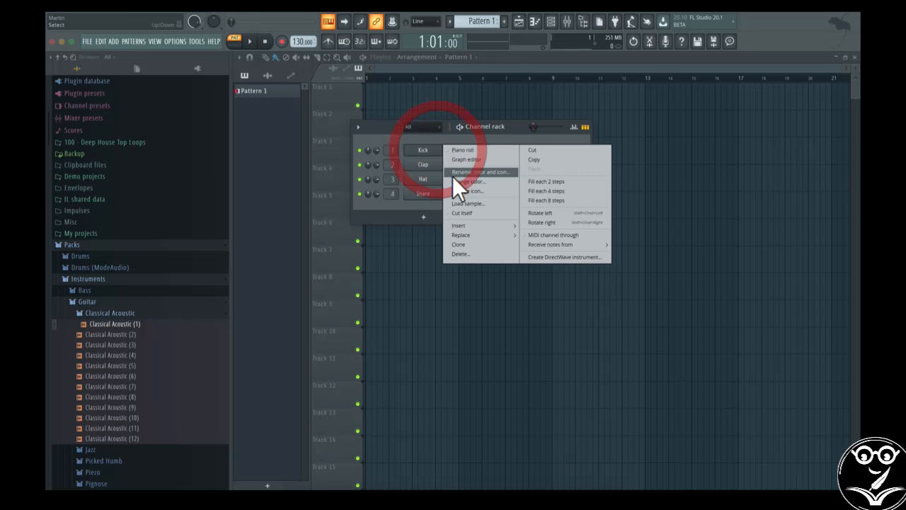
click(542, 191)
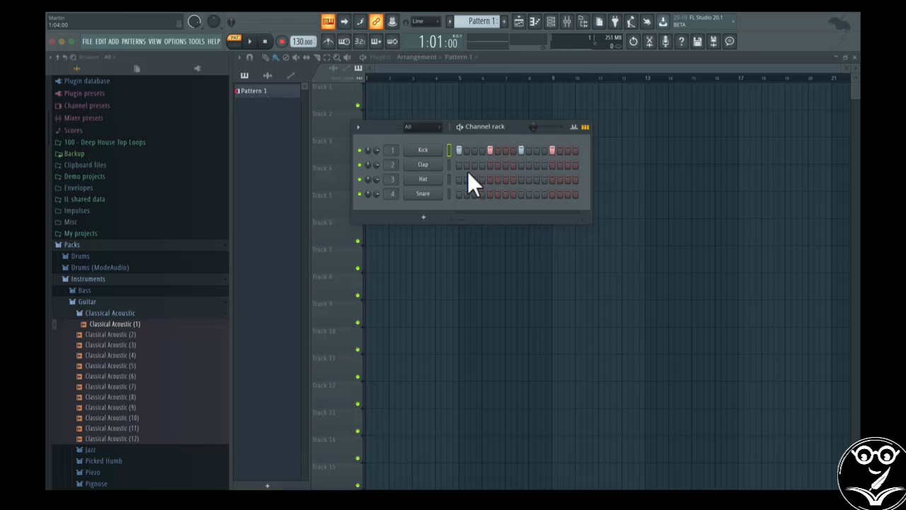
key(space)
drag(507, 132, 575, 162)
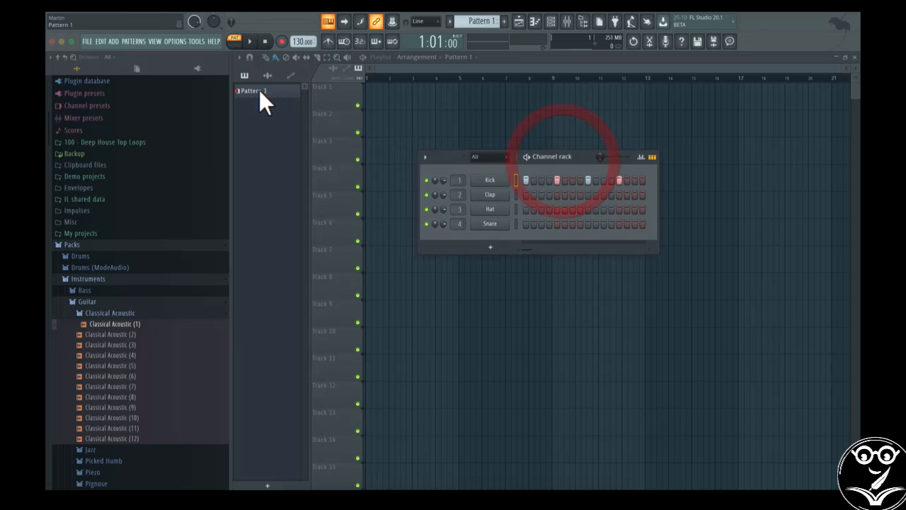
Rename Pattern 1 as Kick and color it red
right_click(261, 88)
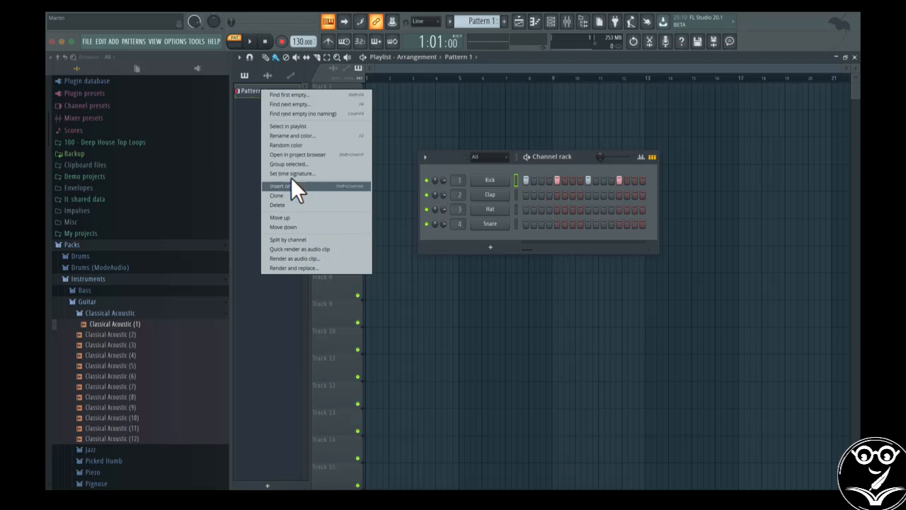
click(304, 136)
text(Kick)
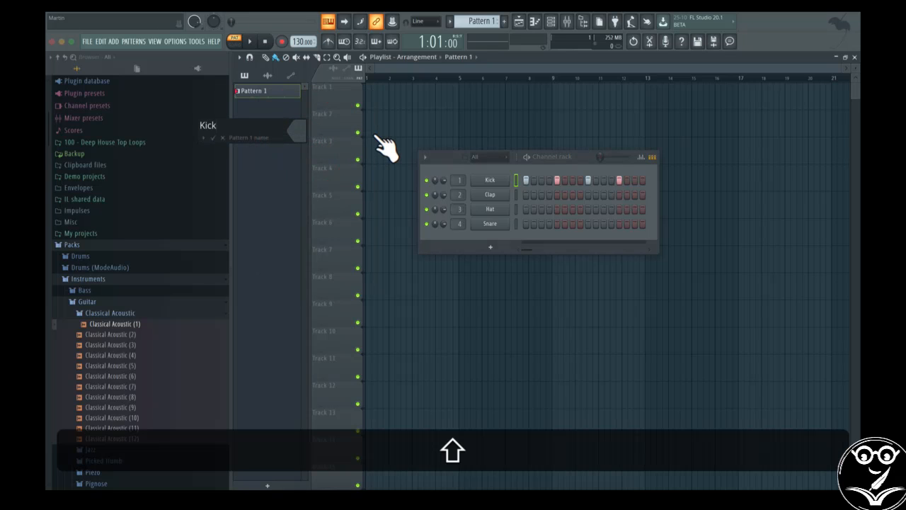
click(302, 133)
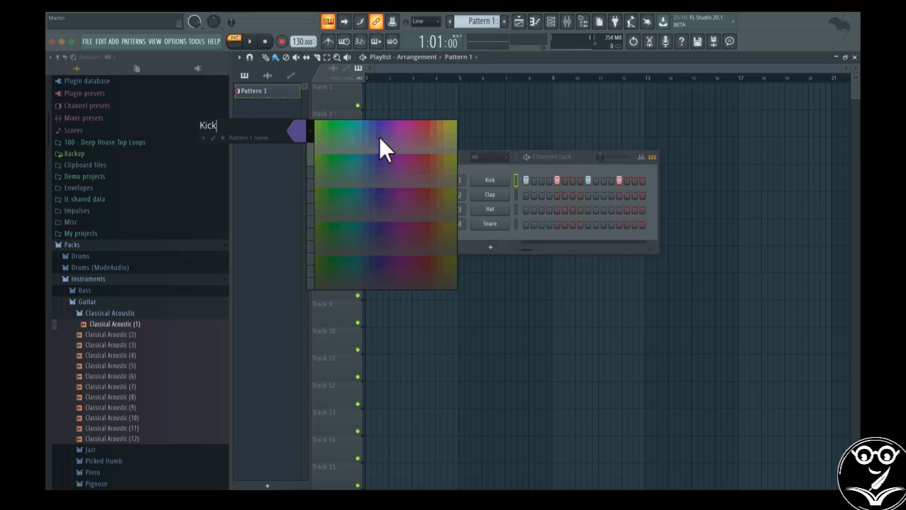
click(425, 122)
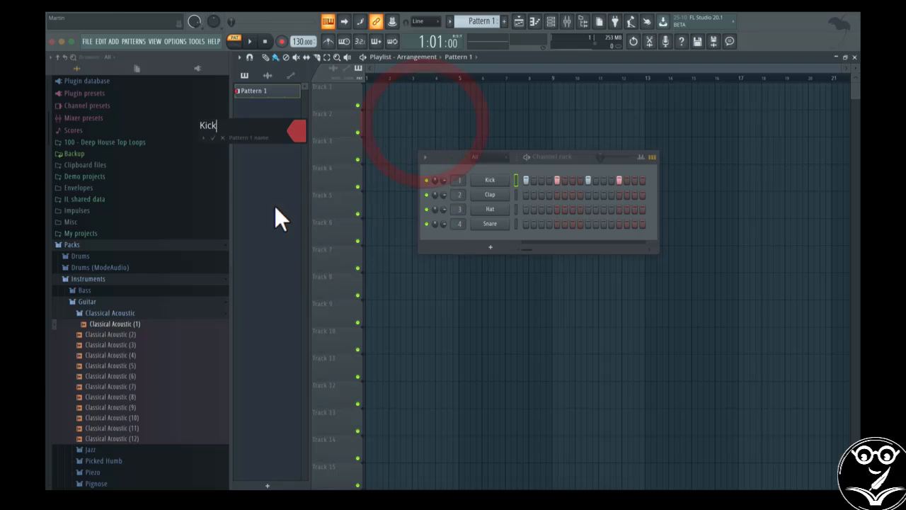
click(213, 137)
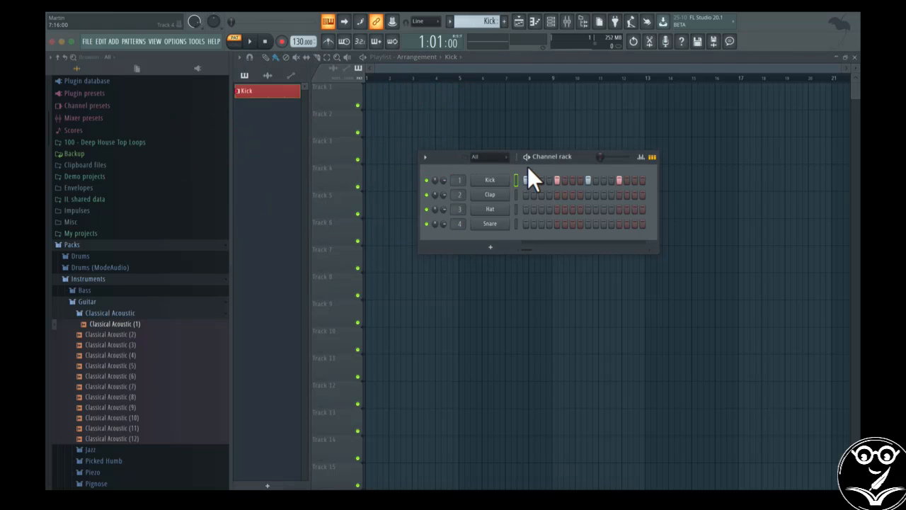
Add a new pattern named Clap & Snare
click(512, 20)
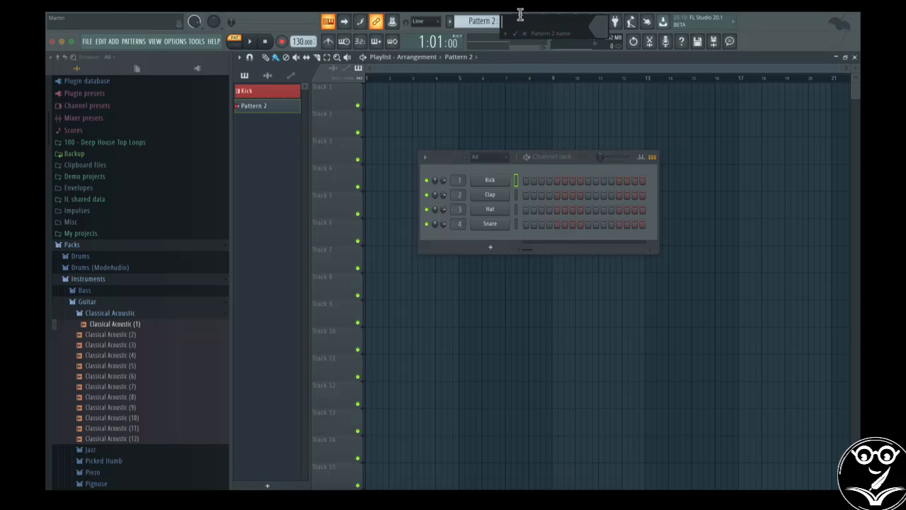
key(shift)
text(Cla)
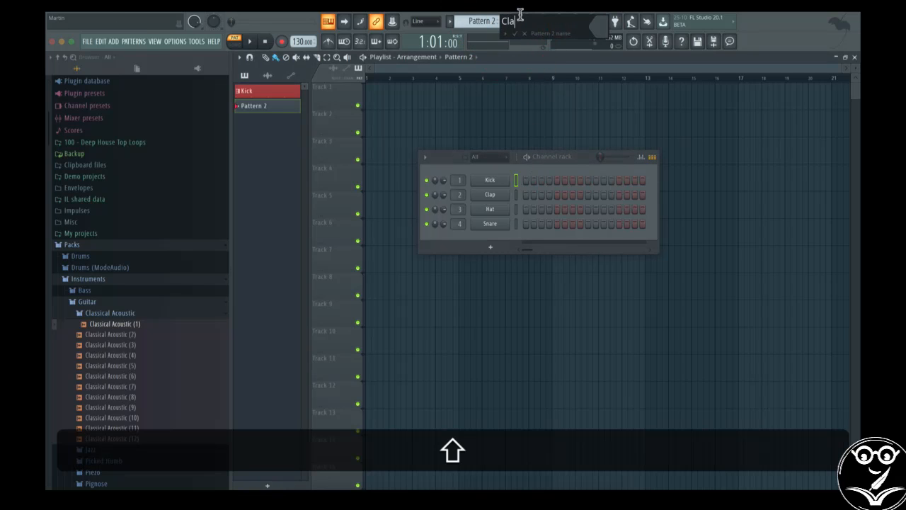
text(p & Snare)
key(Return)
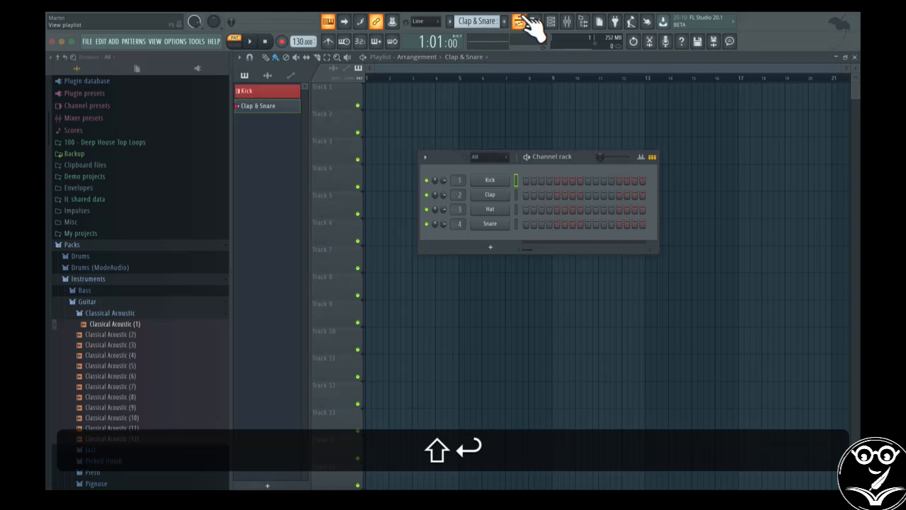
click(475, 21)
click(592, 74)
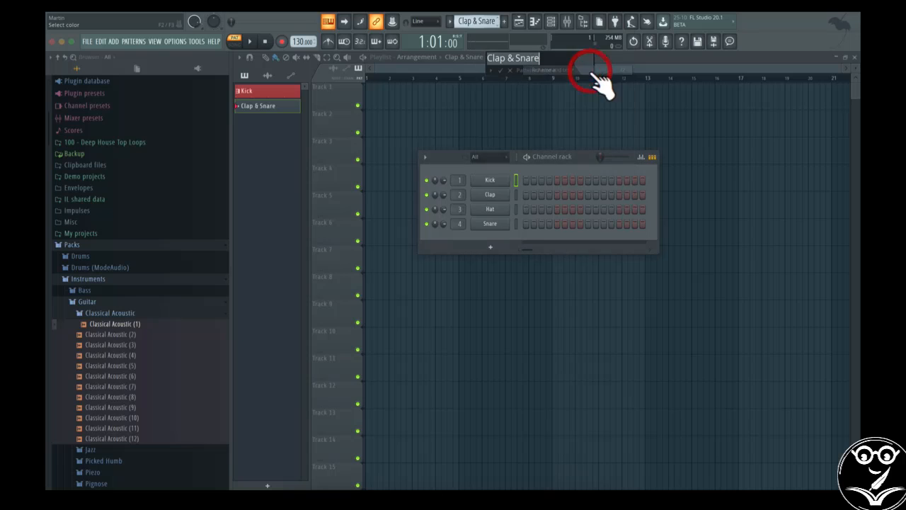
click(586, 65)
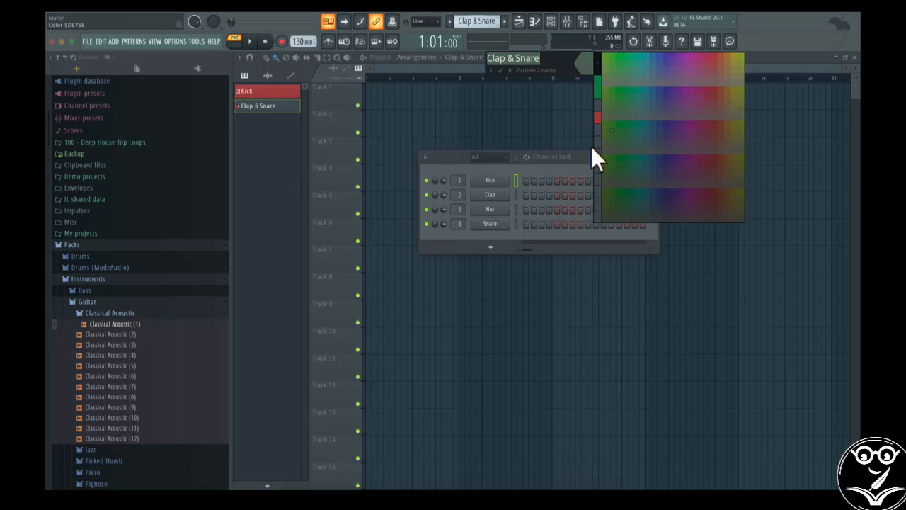
click(557, 60)
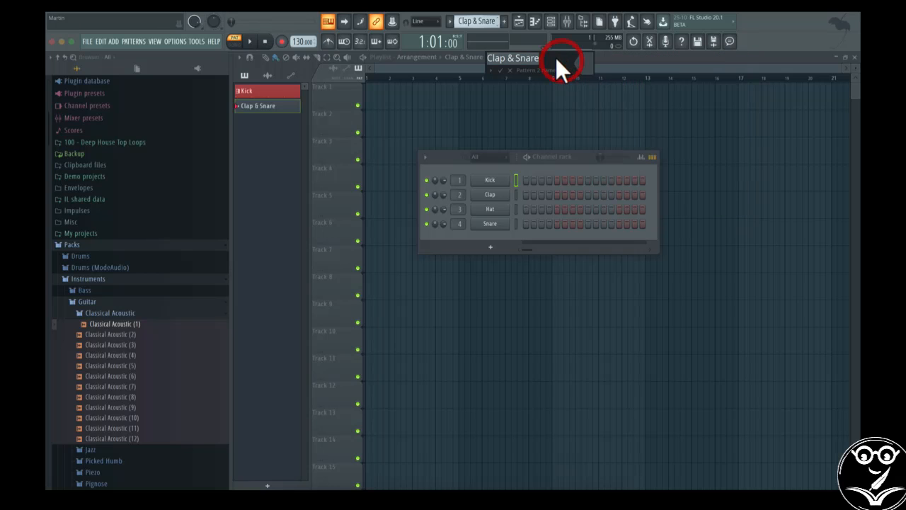
click(566, 63)
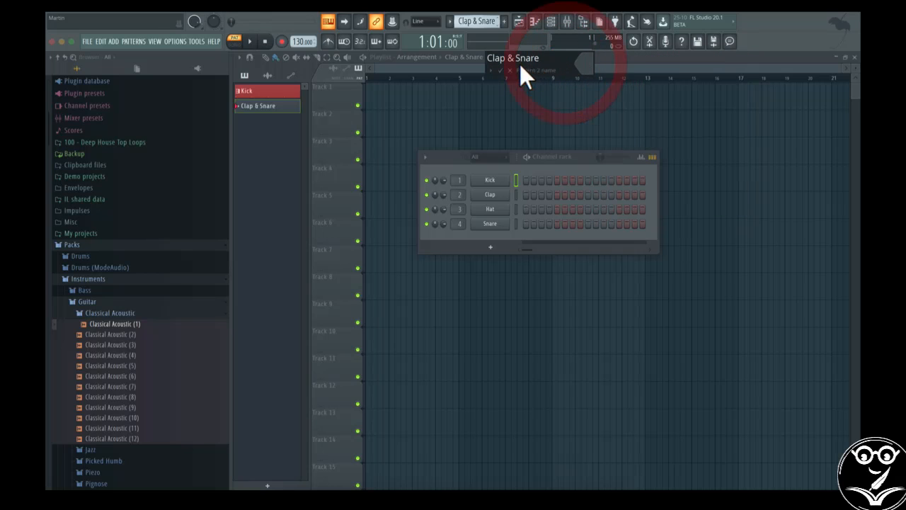
click(501, 70)
click(504, 21)
right_click(485, 20)
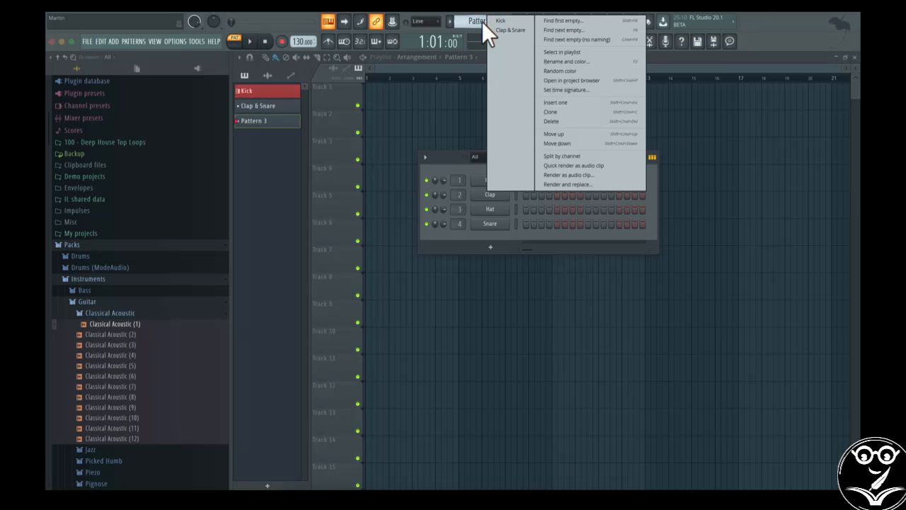
click(483, 21)
drag(483, 21, 483, 16)
Give the Clap & Snare pattern a random color
right_click(483, 21)
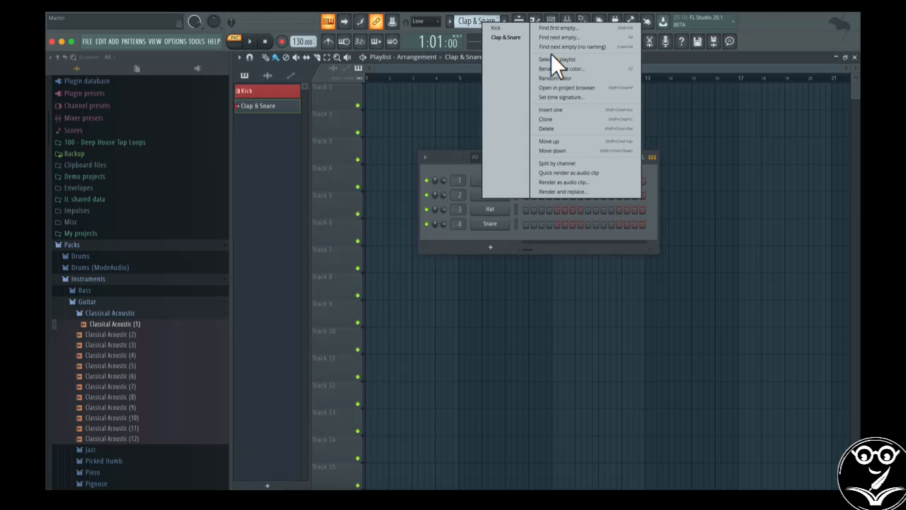
click(554, 77)
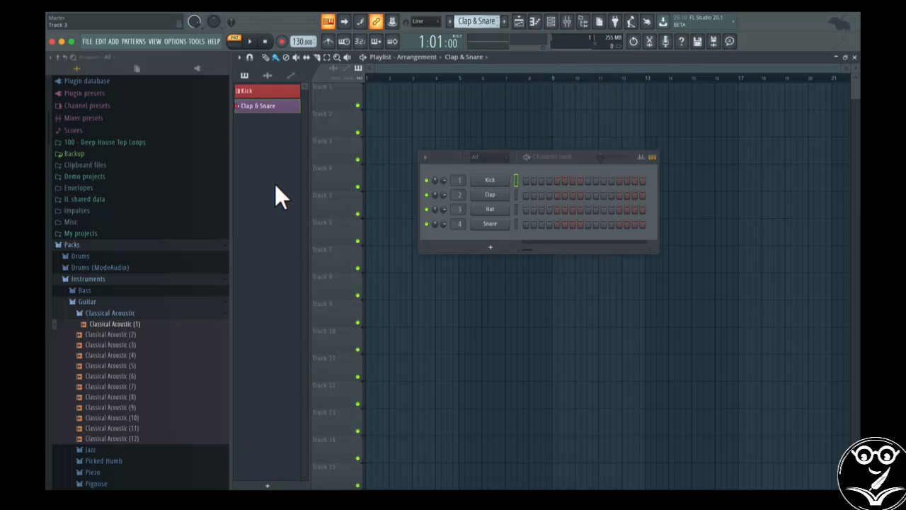
click(252, 177)
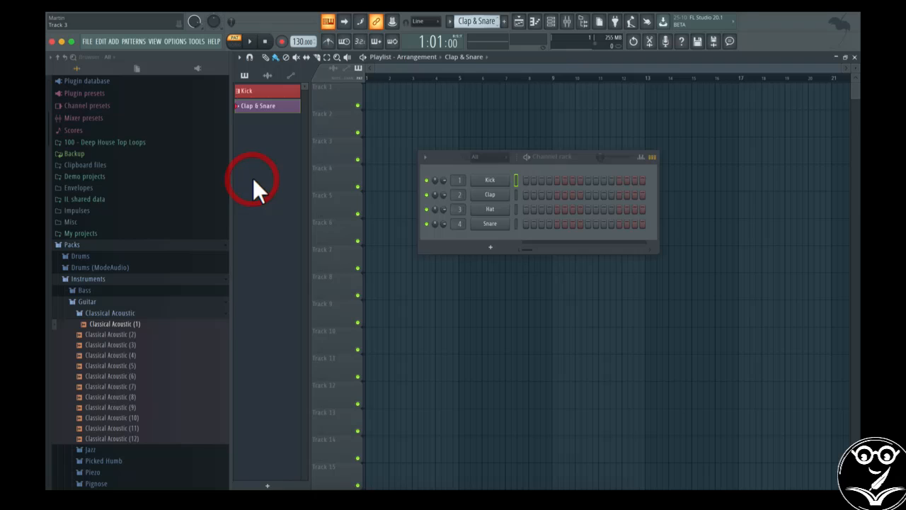
Place Clap and Snare hits on steps 5 and 13 of the Clap & Snare pattern and play it back
click(557, 195)
click(620, 195)
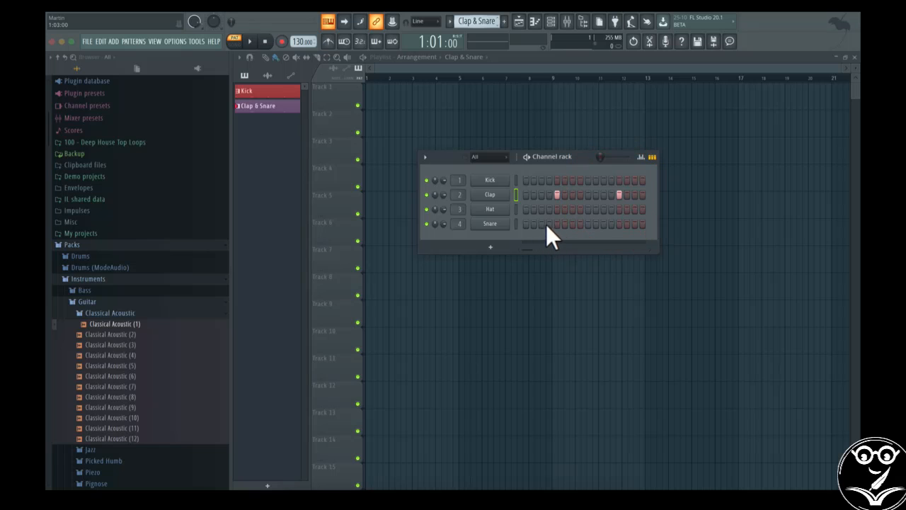
click(556, 224)
click(620, 224)
key(space)
key(space)
Place the Kick pattern on Track 1 and the Clap & Snare pattern on Track 2, both starting at bar 1
drag(261, 92, 369, 95)
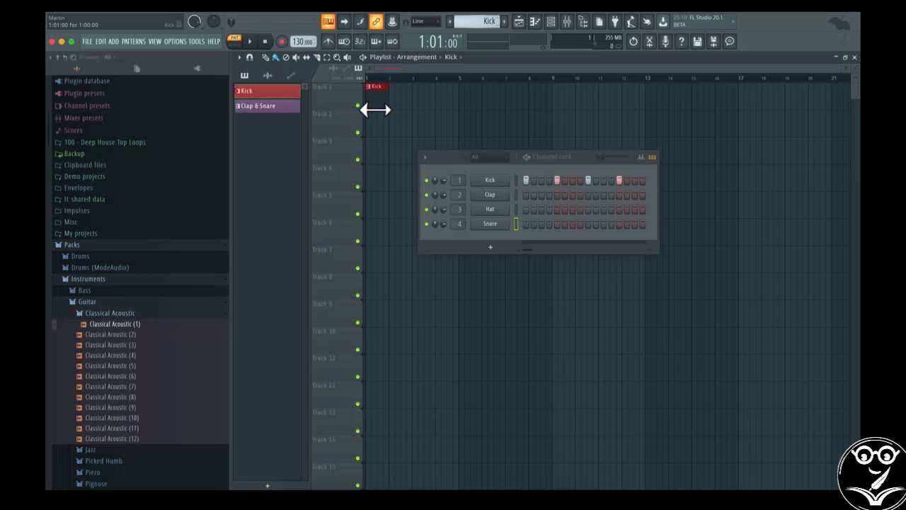
click(281, 107)
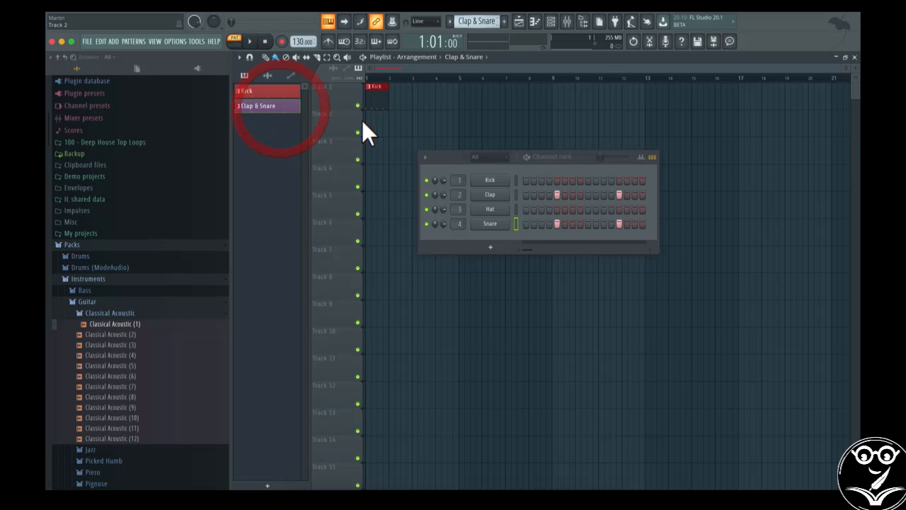
click(369, 122)
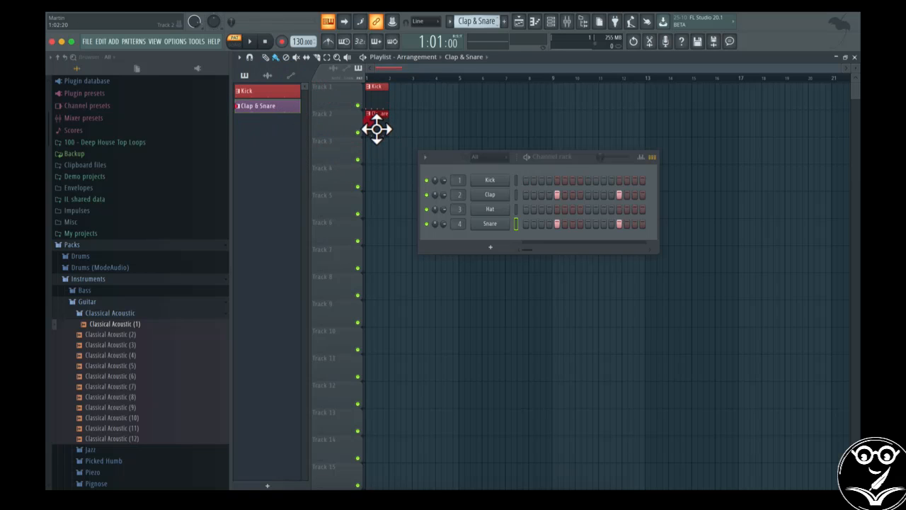
Rename playlist Track 1 as Kick
right_click(325, 85)
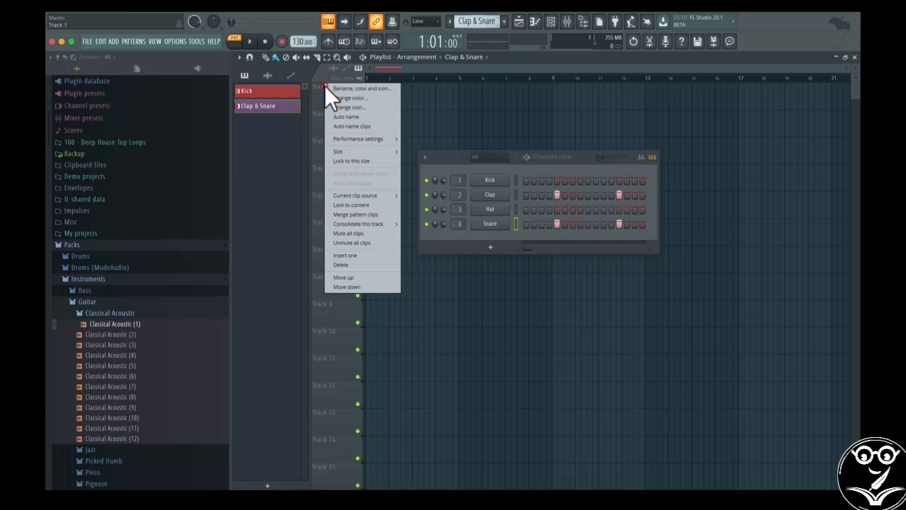
click(352, 89)
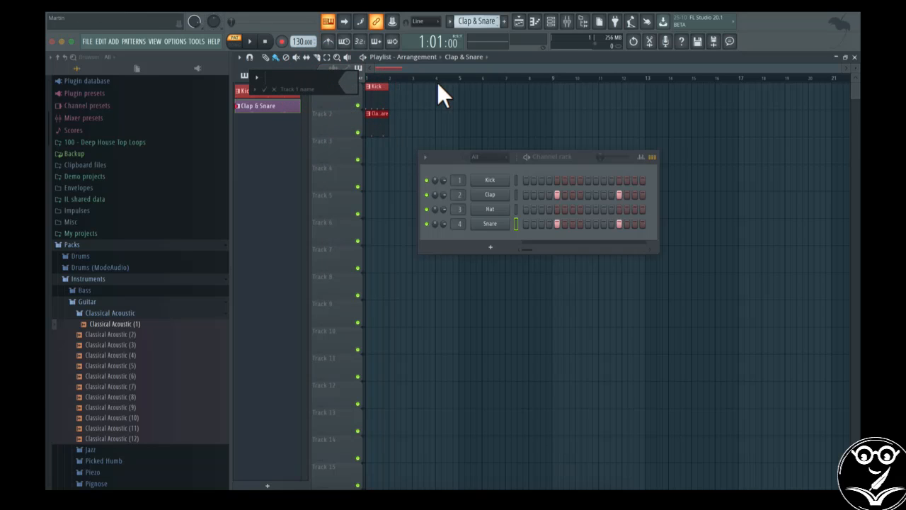
key(shift)
key(Return)
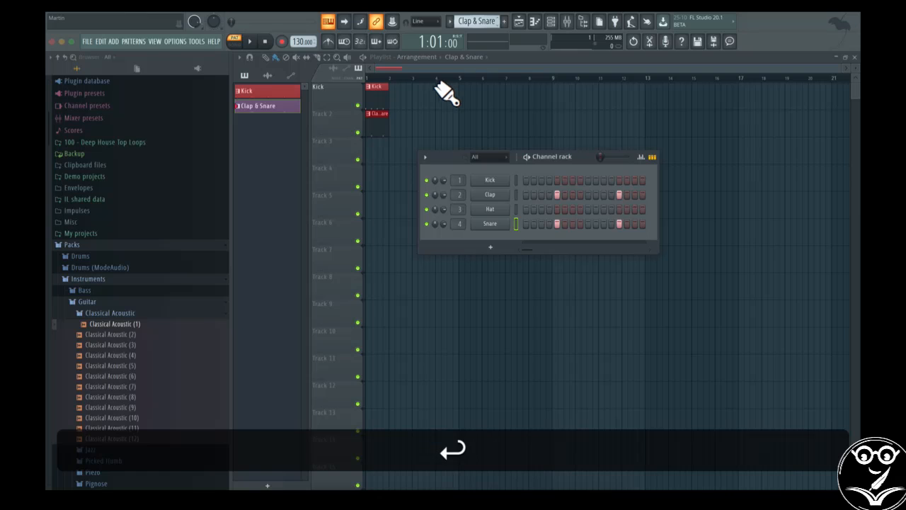
Rename playlist Track 2 as Claps & Snare
right_click(325, 112)
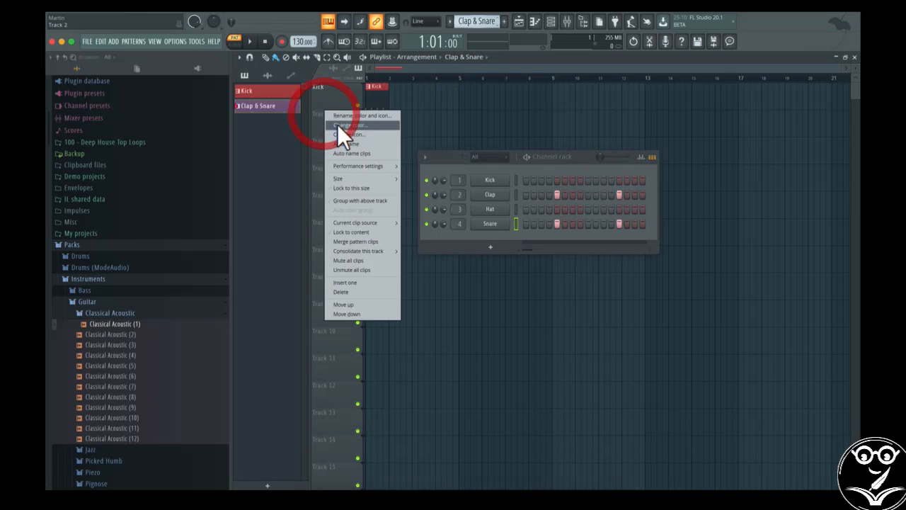
click(351, 117)
text(C)
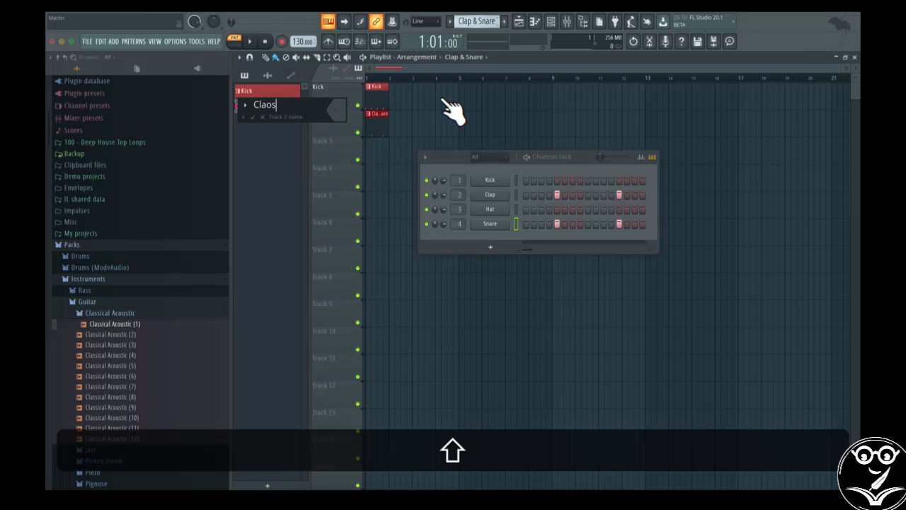
text(laos)
key(BackSpace)
text(s & Snare)
key(Return)
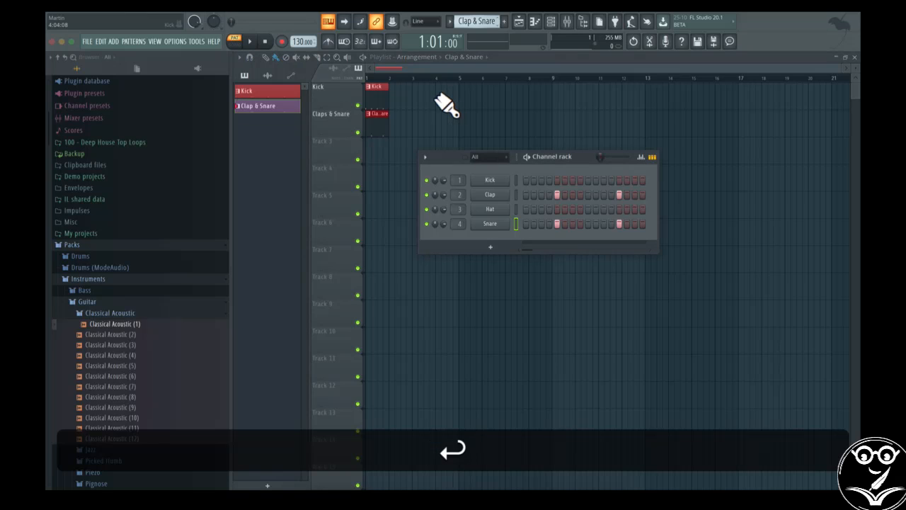
Color the Claps & Snare playlist track green
right_click(342, 111)
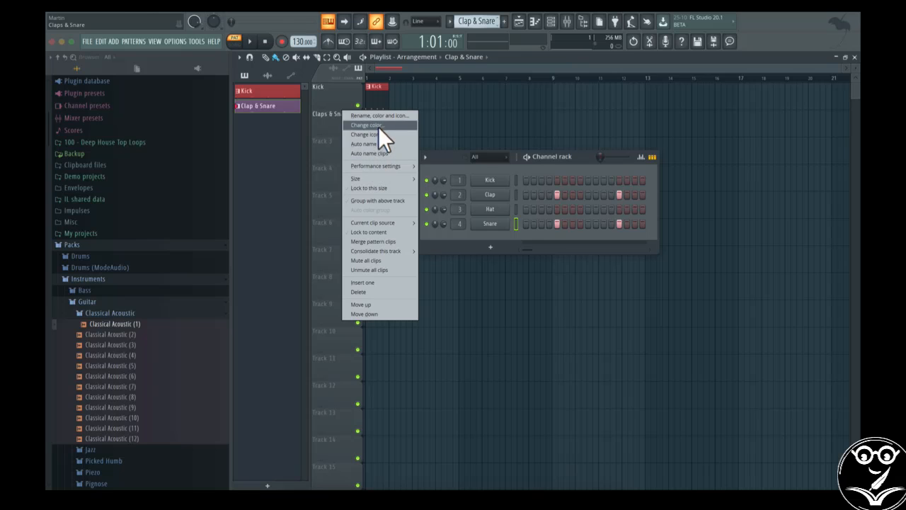
click(379, 124)
click(439, 156)
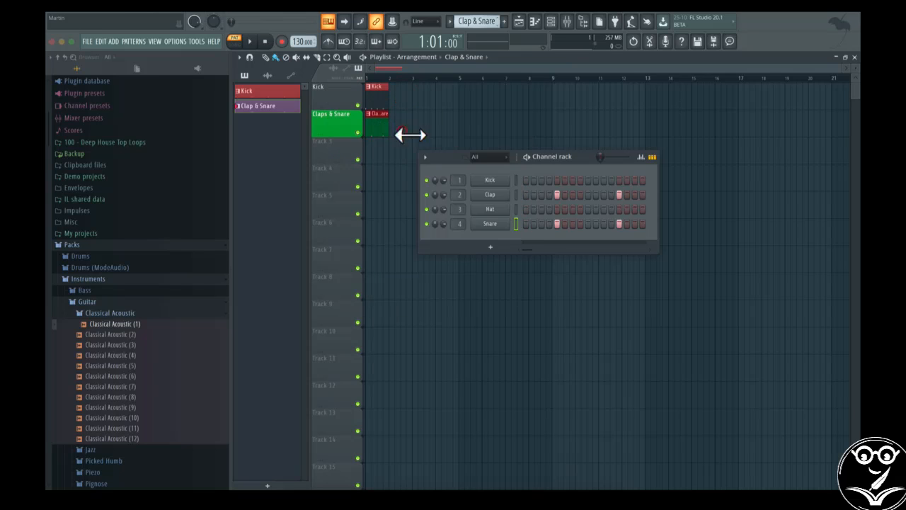
Color the Claps & Snare playlist track with the same purple as the Clap & Snare pattern
right_click(348, 112)
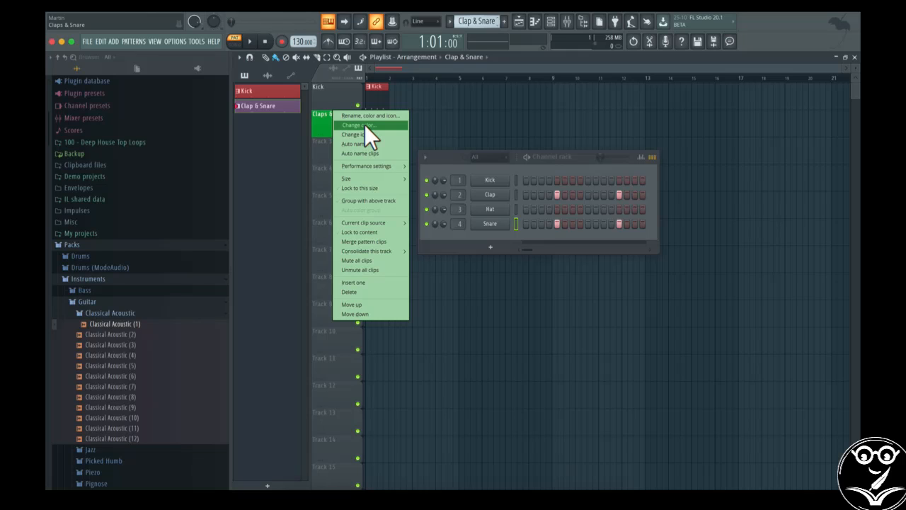
click(364, 124)
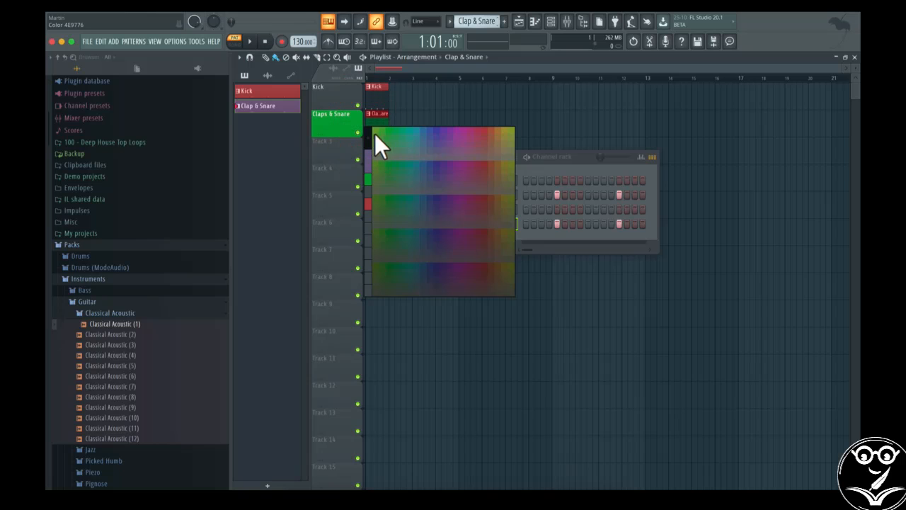
click(371, 164)
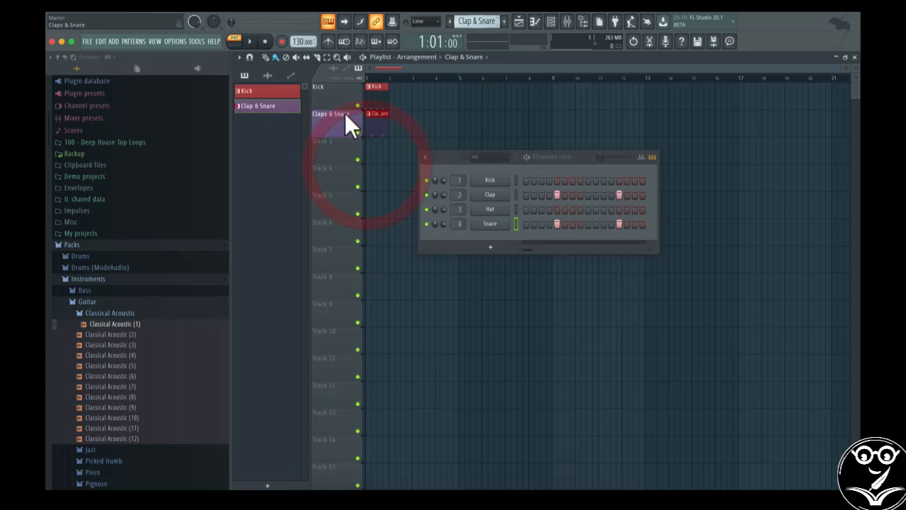
Color the Kick playlist track with the same red as the Kick pattern
right_click(335, 99)
click(351, 111)
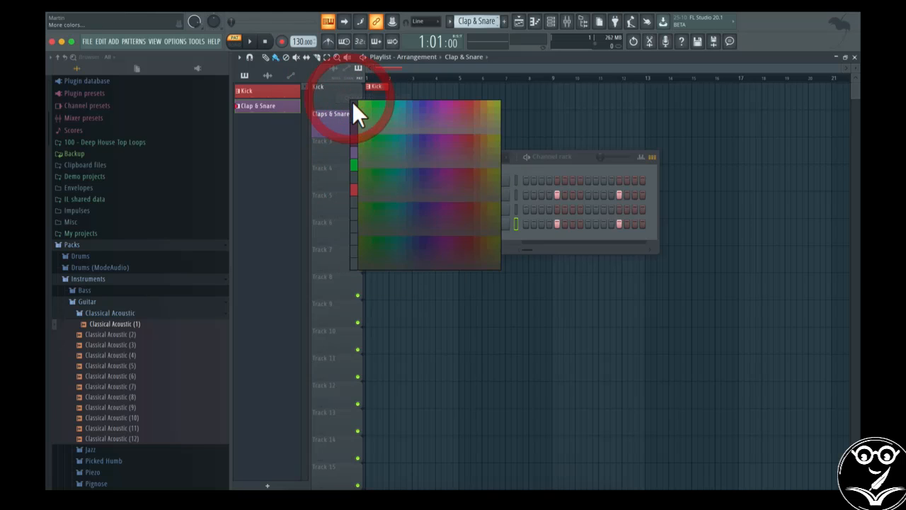
click(354, 188)
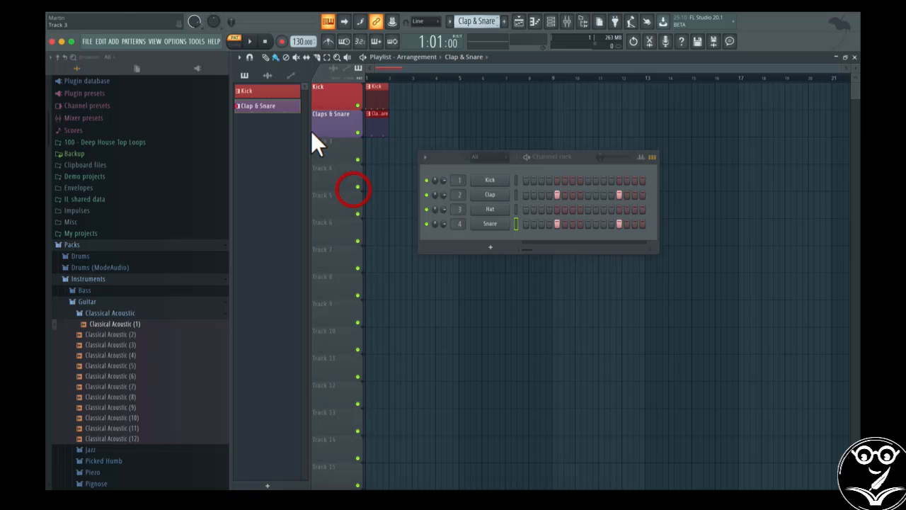
Give the Kick playlist track the kick drum icon and the Claps & Snare track the drum pads icon
right_click(331, 101)
click(345, 111)
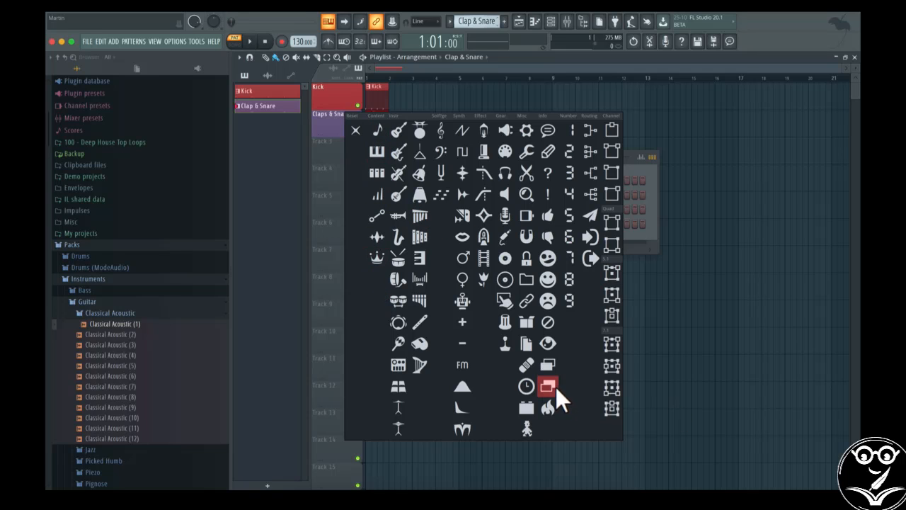
click(393, 278)
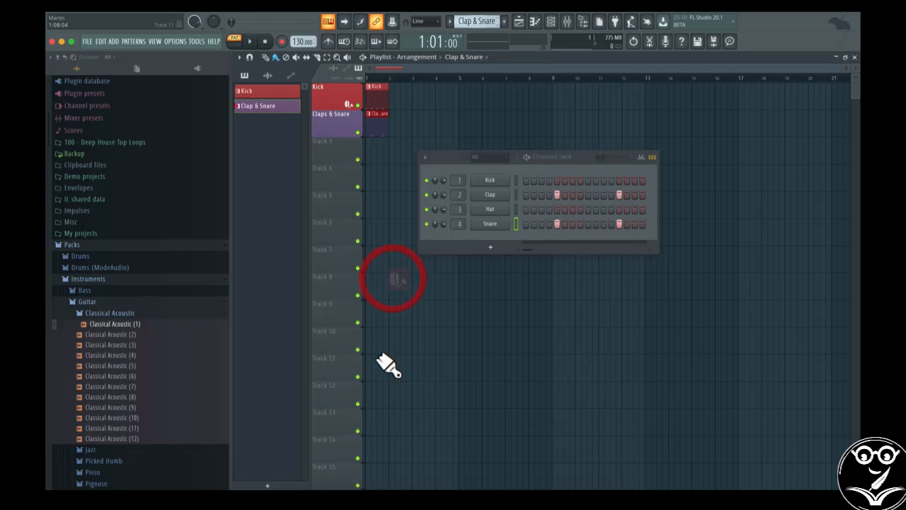
right_click(334, 121)
click(357, 134)
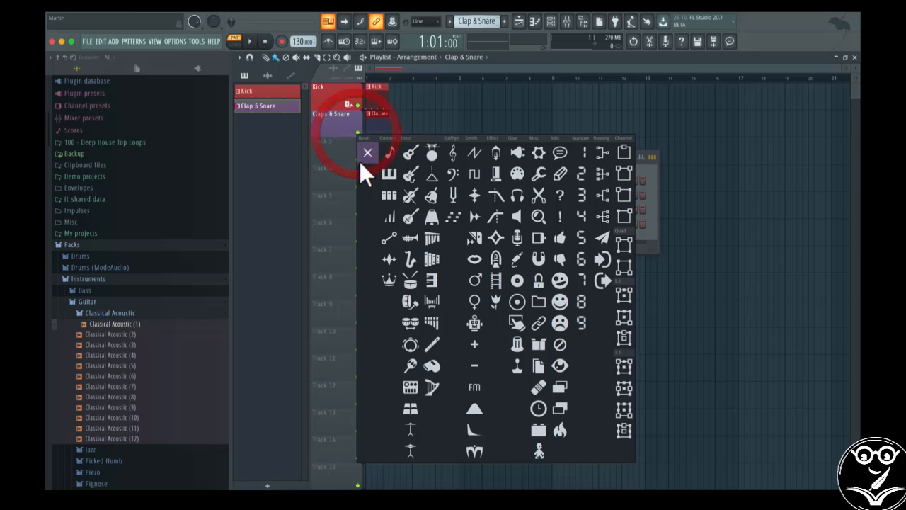
click(410, 409)
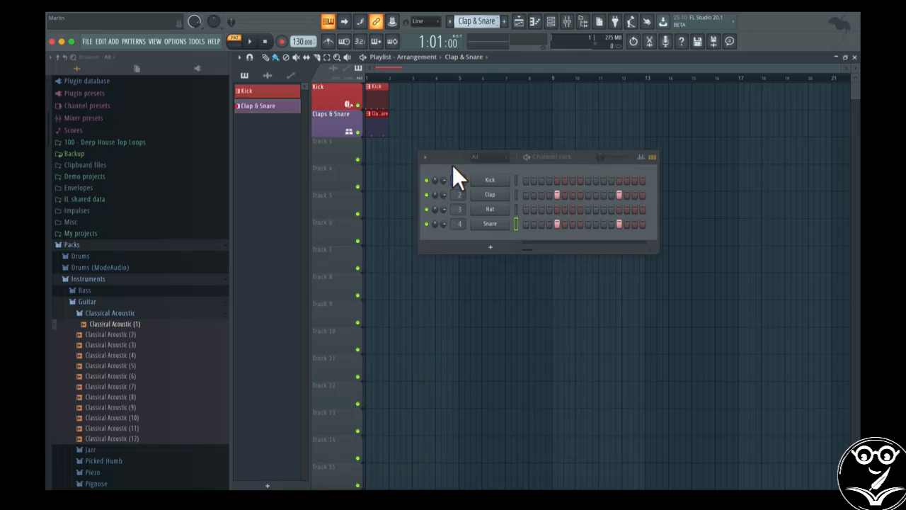
Play the playlist arrangement in song mode to hear the kick and clap/snare clips together, and stop playback
drag(454, 153, 451, 157)
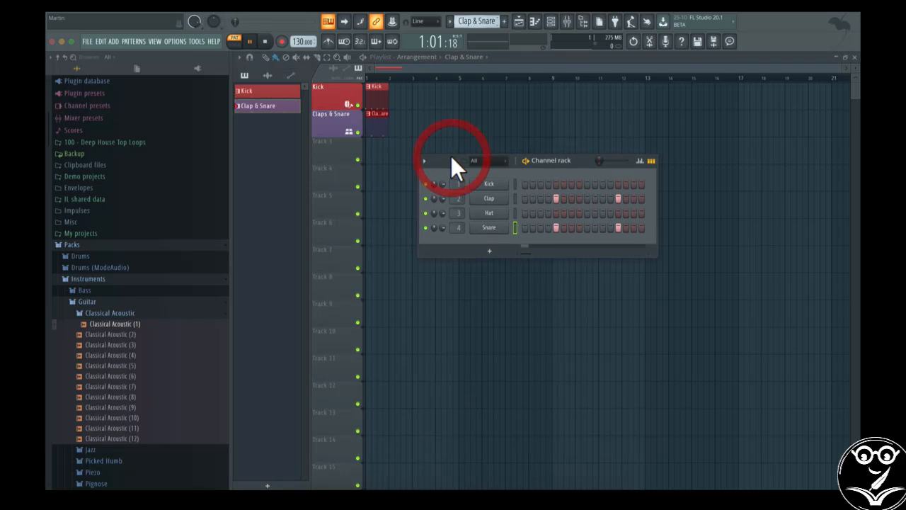
click(234, 41)
key(space)
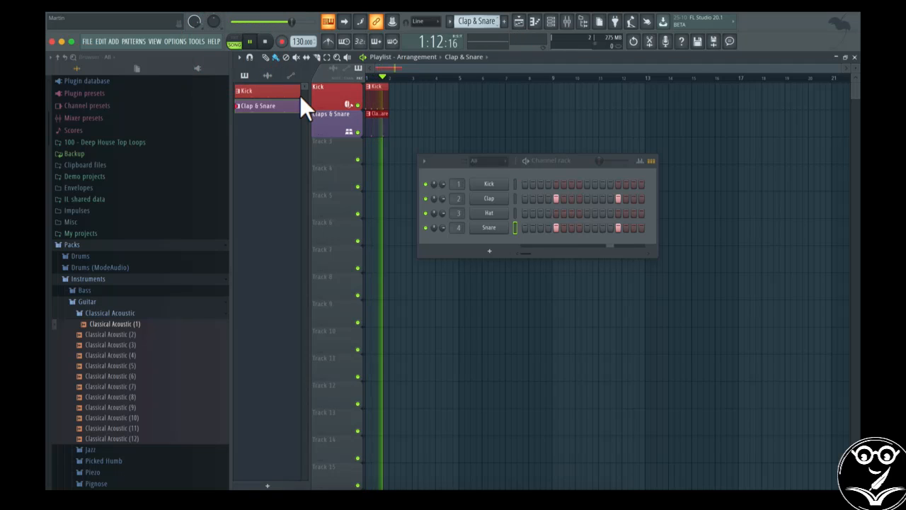
key(space)
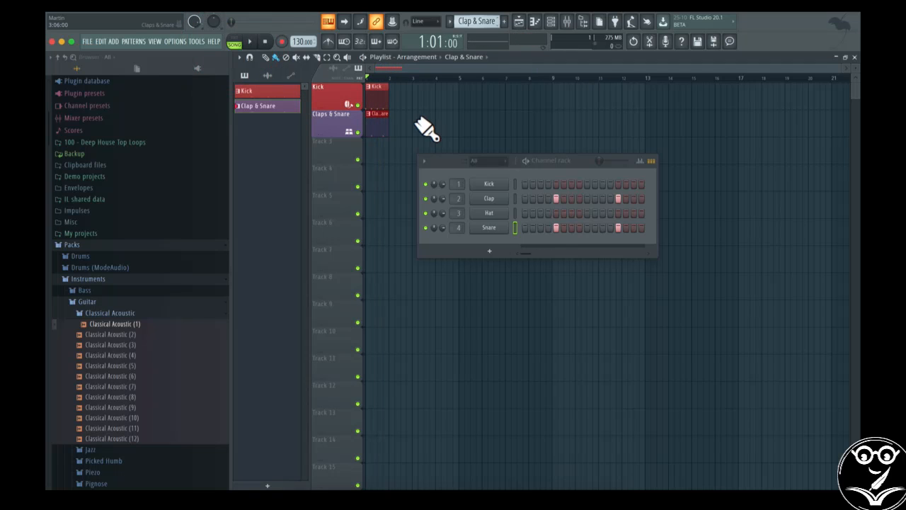
click(547, 169)
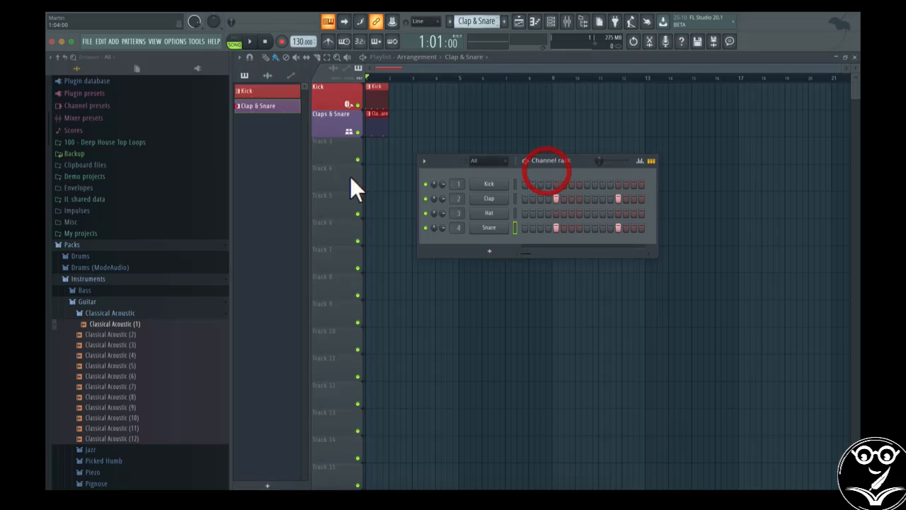
Create a new pattern named Hats and color it yellow-green
click(504, 20)
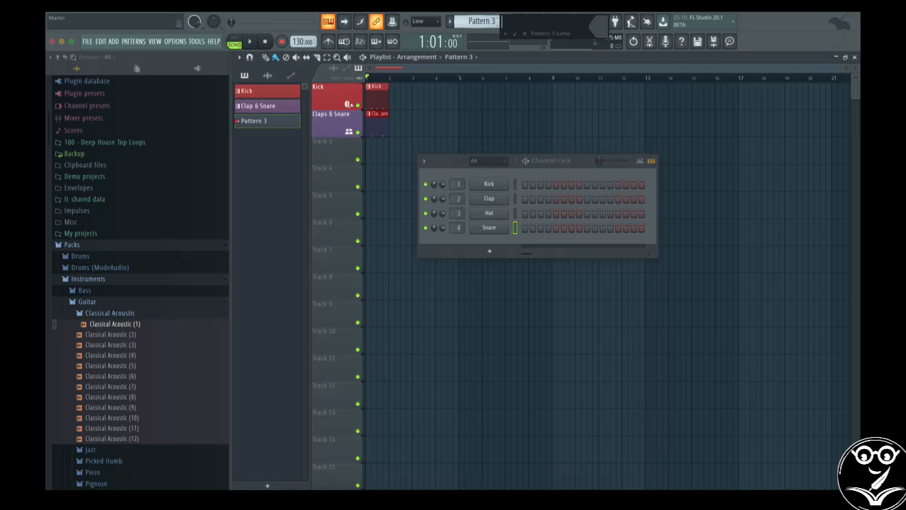
text(Hats)
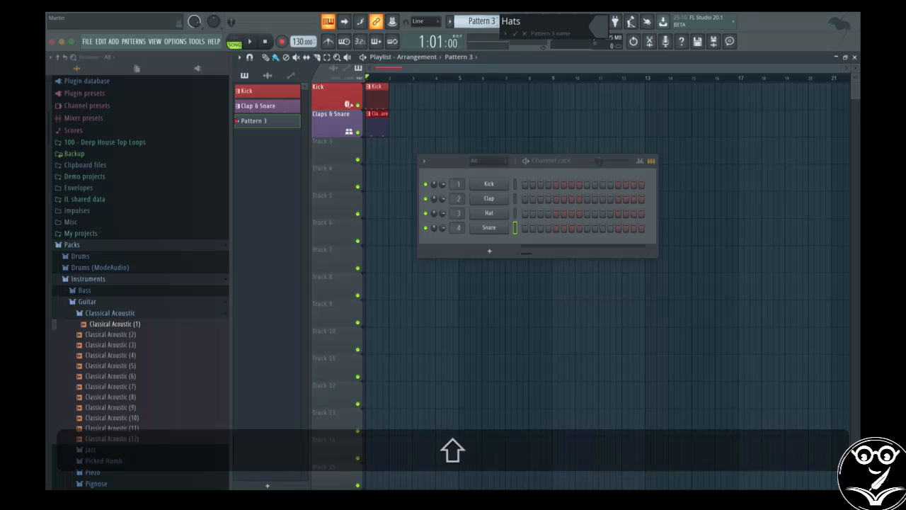
click(594, 28)
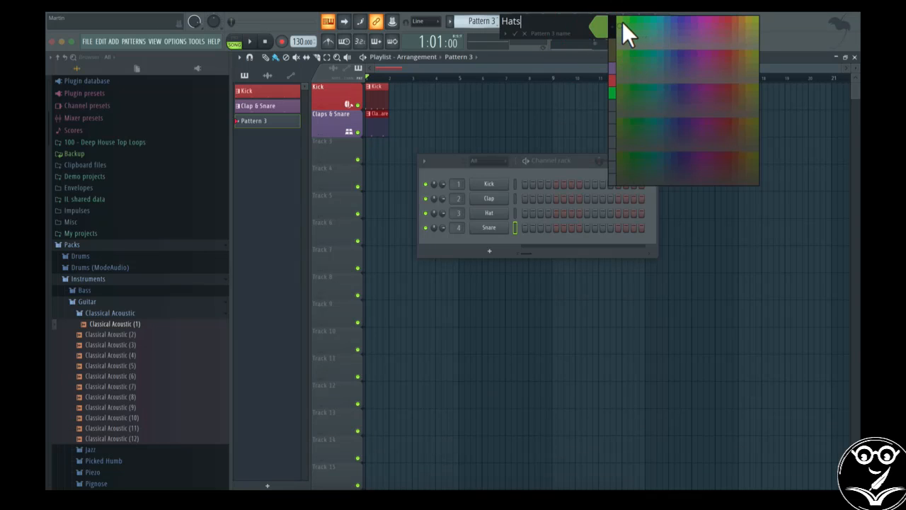
click(756, 89)
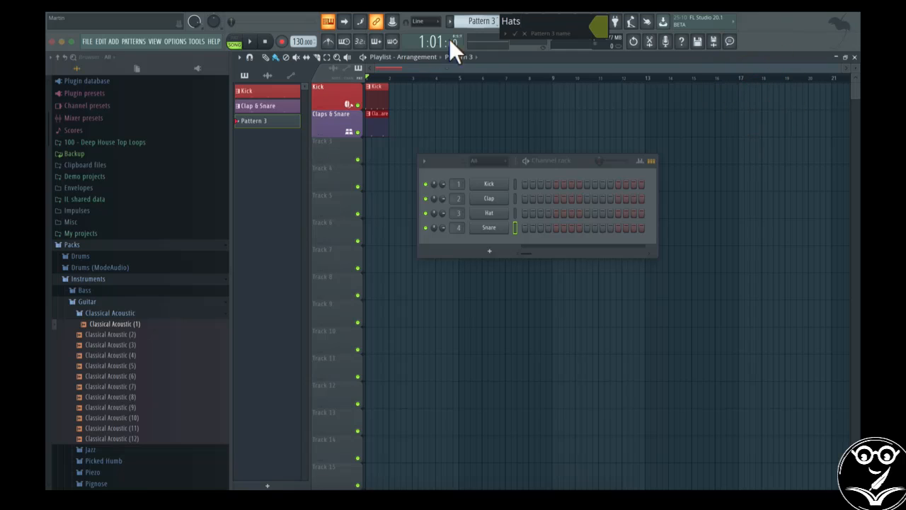
click(515, 34)
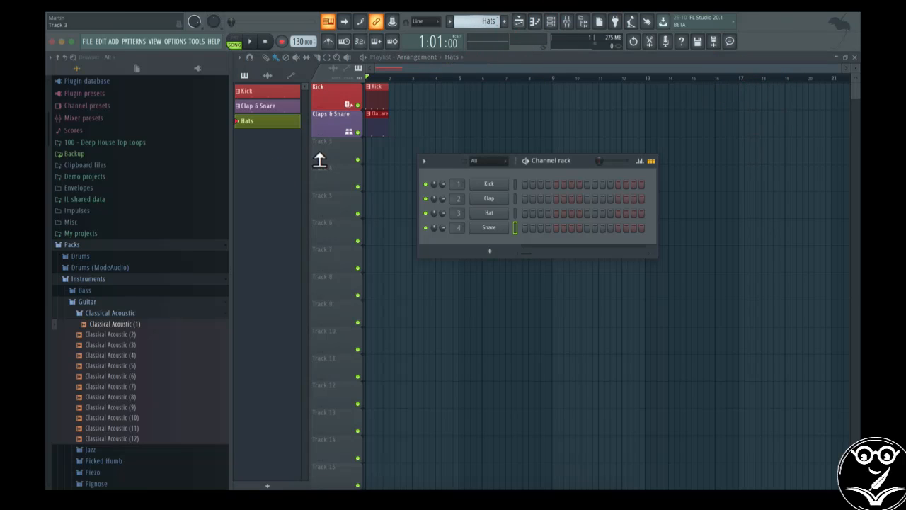
Fill each 2 steps of the Hat channel and listen to the Hats pattern in pattern mode
right_click(504, 212)
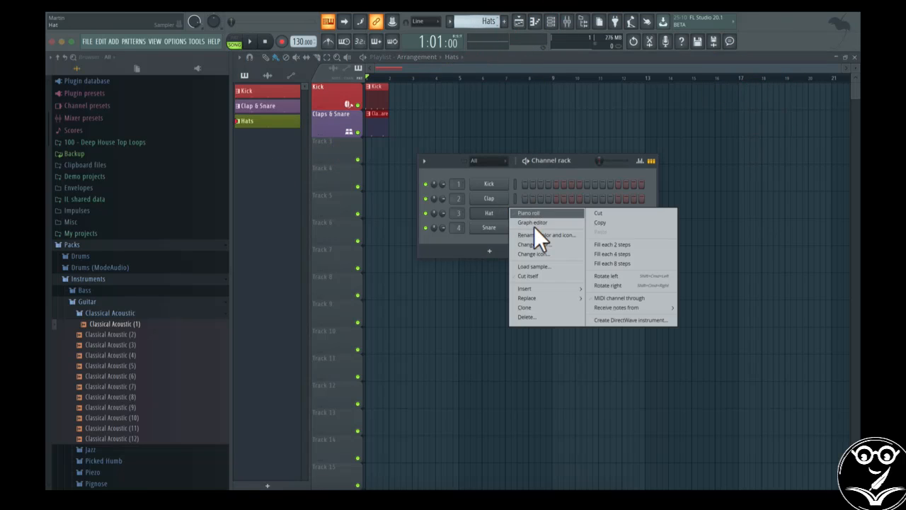
click(613, 245)
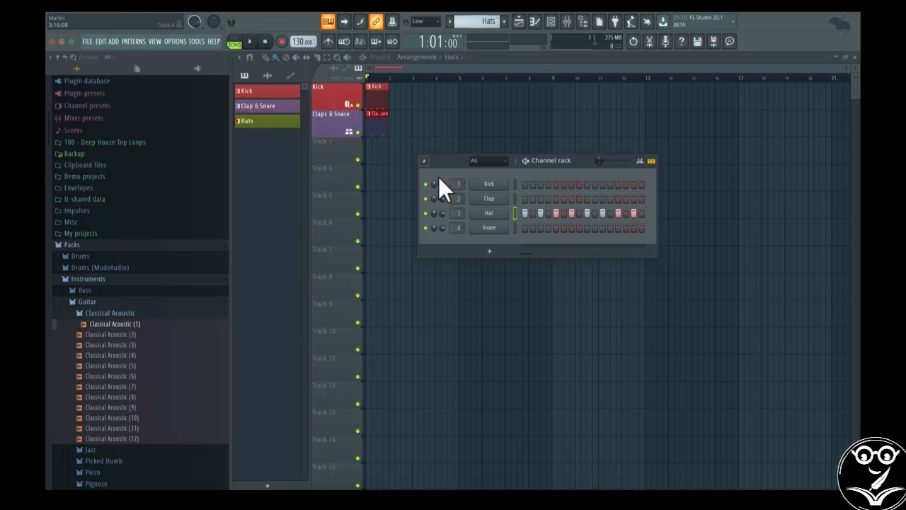
click(234, 43)
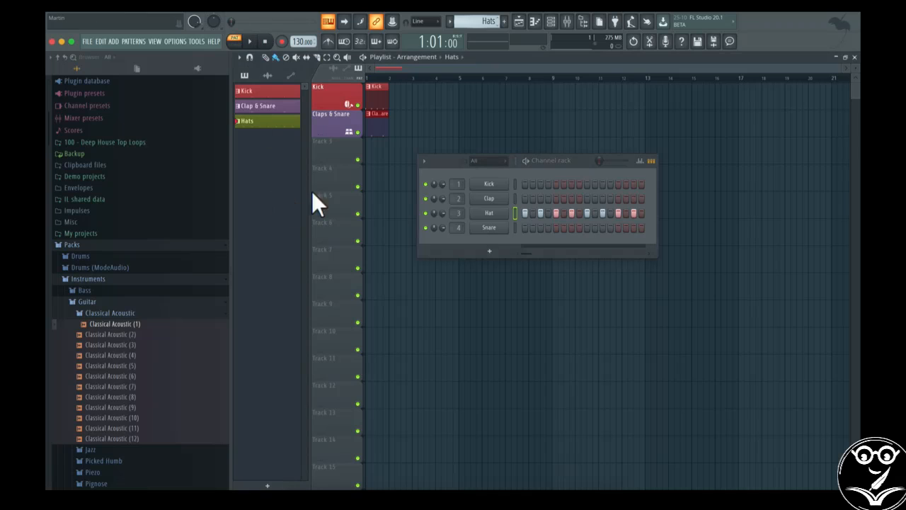
key(space)
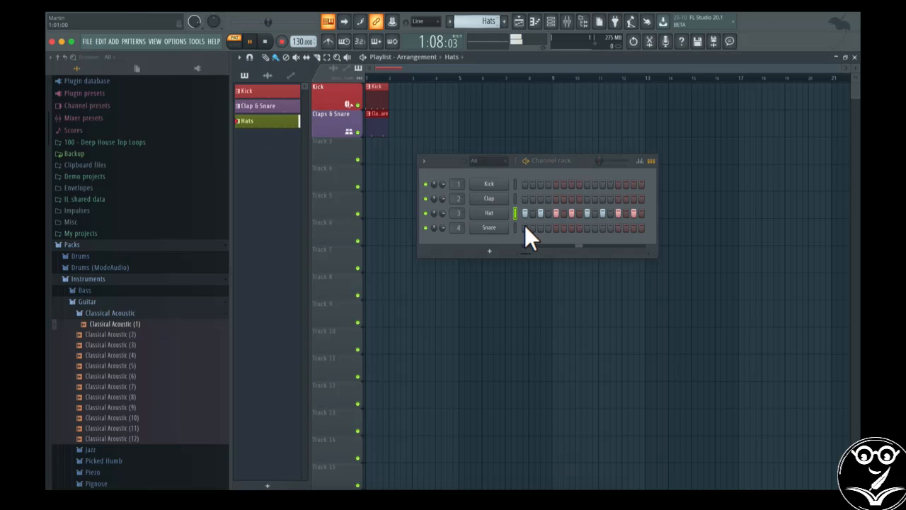
key(space)
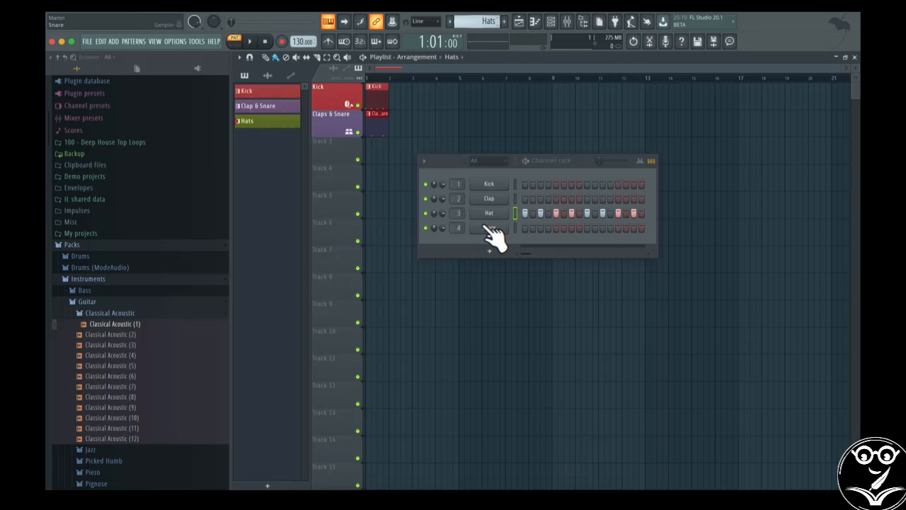
Rename playlist Track 3 as Hats and color it yellow-green
right_click(321, 144)
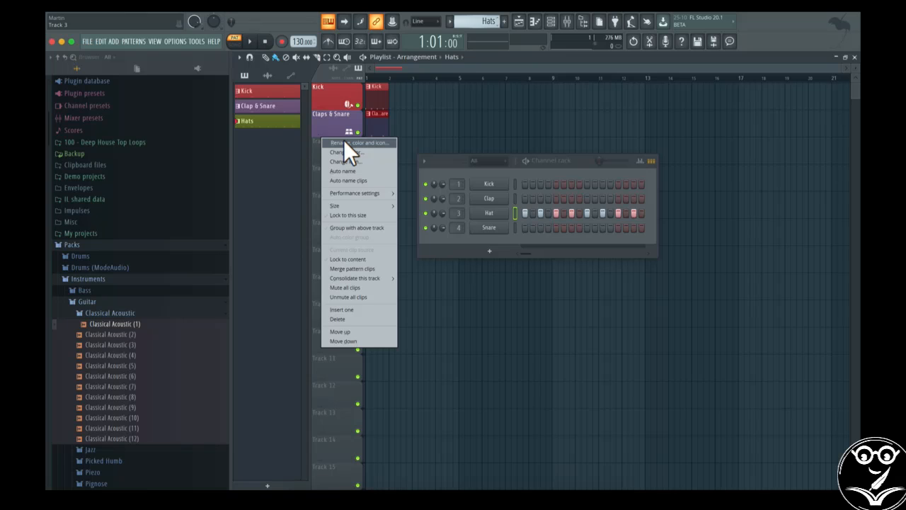
click(344, 139)
text(Ha)
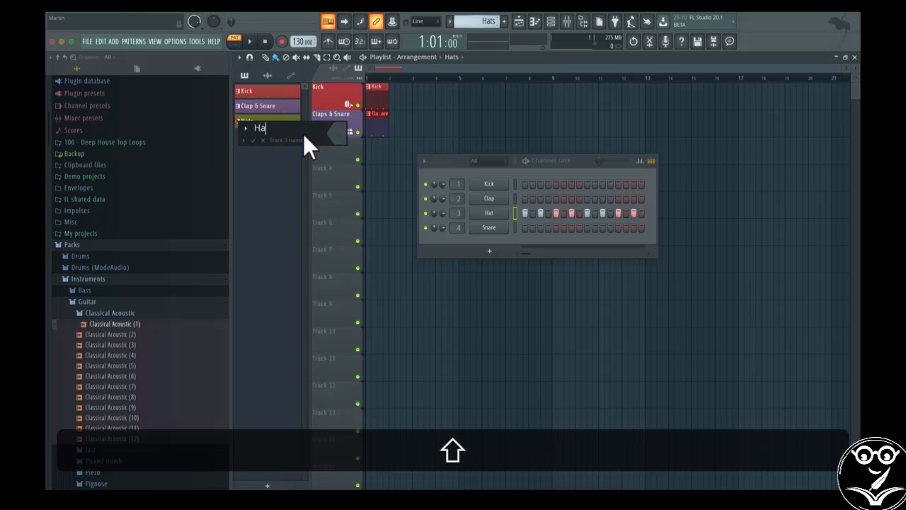
text(ts)
click(340, 132)
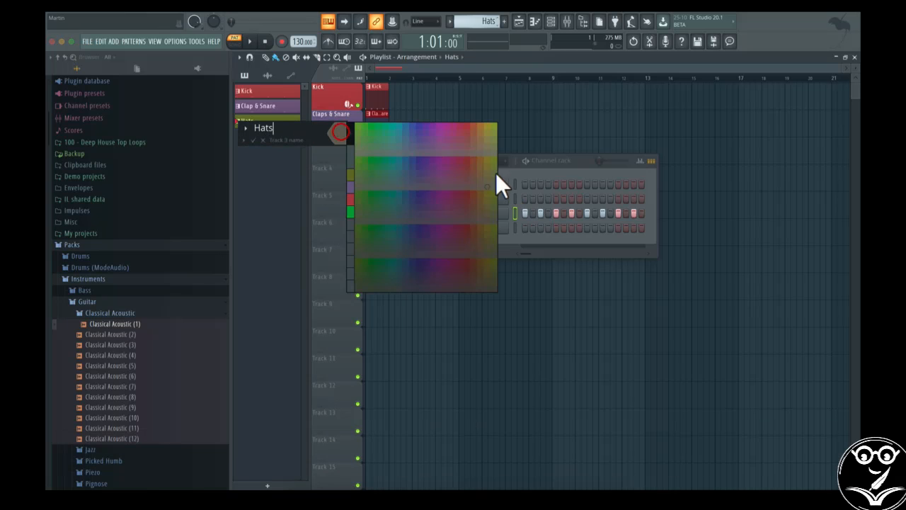
click(497, 125)
key(Return)
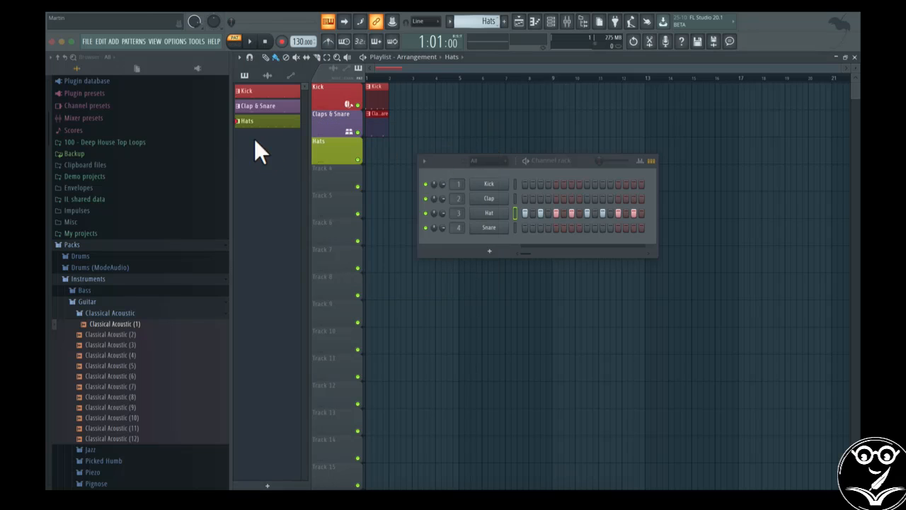
Place the Hats pattern at bar 1 of the Hats track and play the arrangement in song mode
click(376, 154)
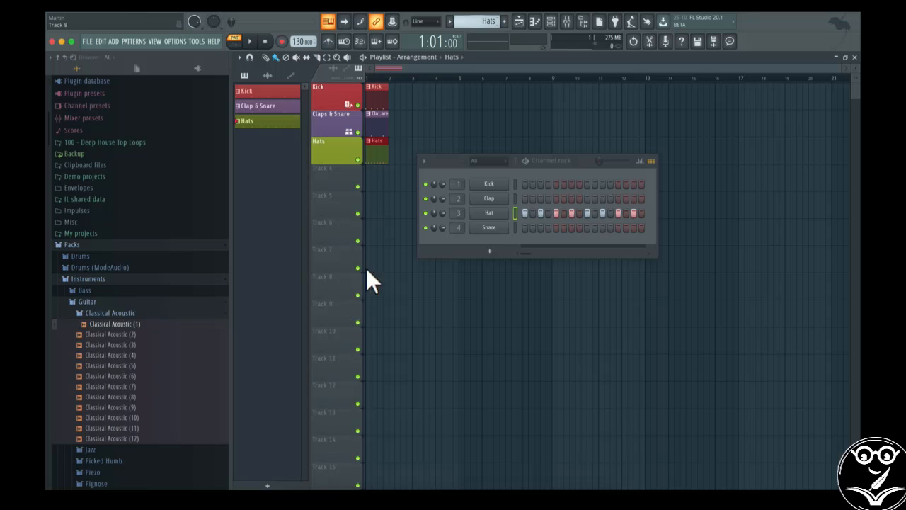
click(233, 41)
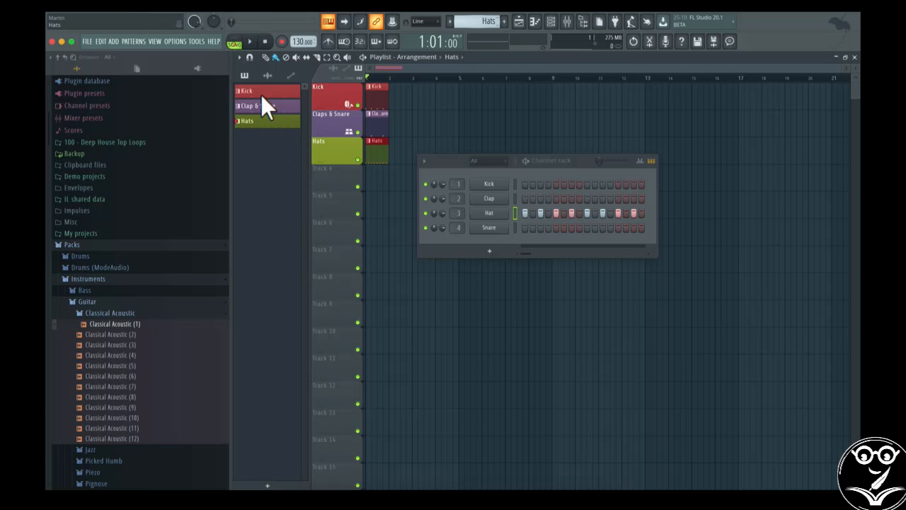
click(250, 41)
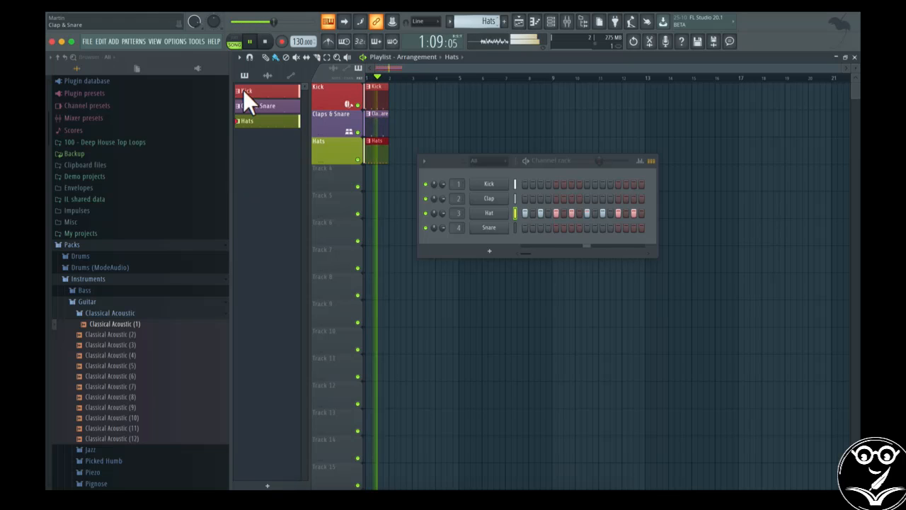
click(262, 41)
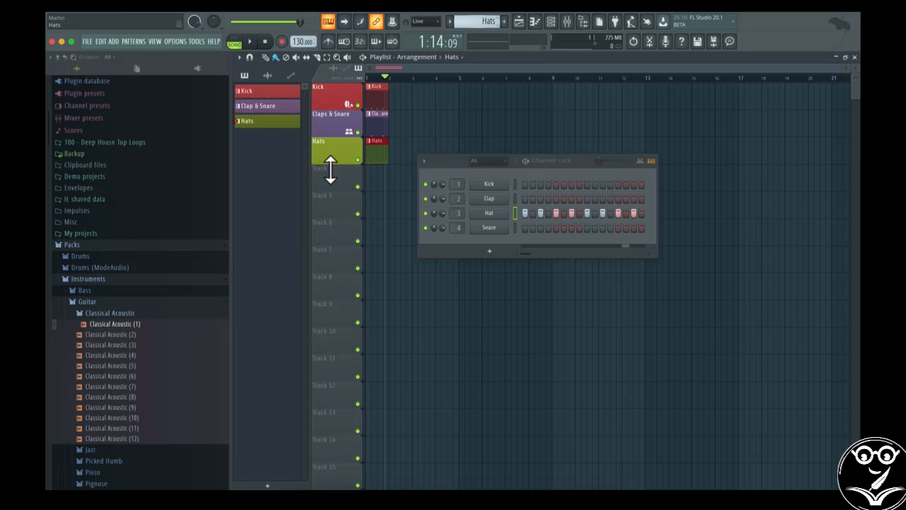
right_click(331, 119)
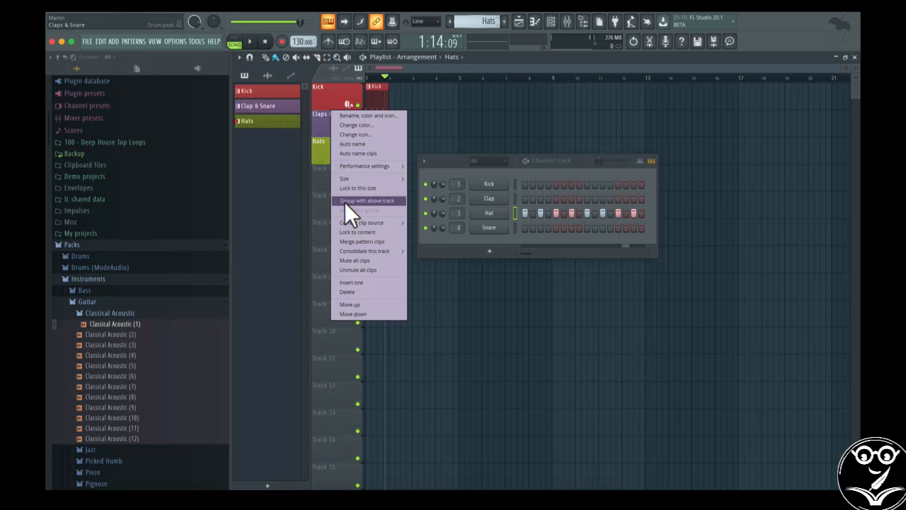
click(322, 126)
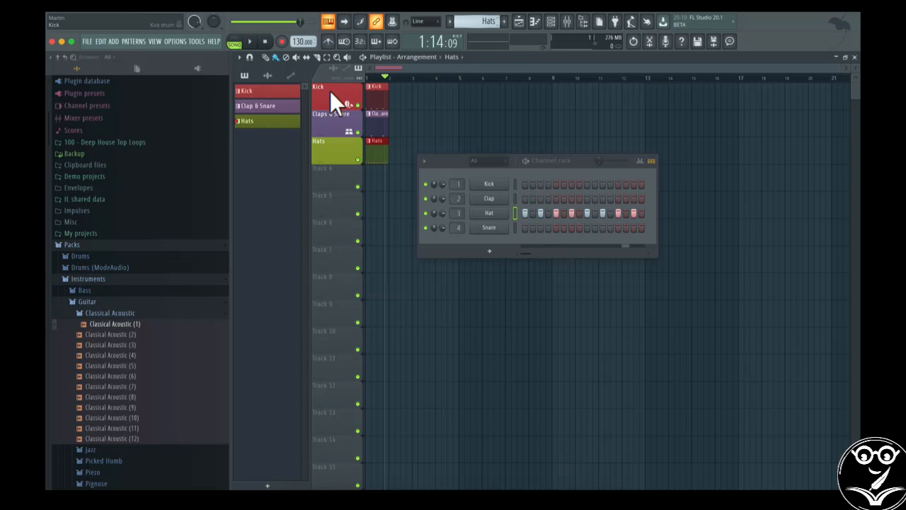
right_click(330, 90)
Group the Claps & Snare and Hats playlist tracks under the Kick track
right_click(325, 119)
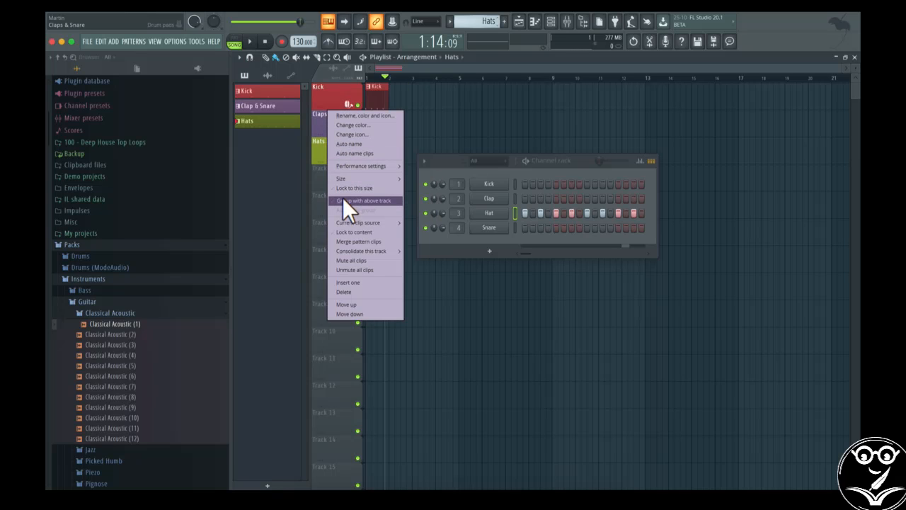
click(343, 200)
right_click(338, 157)
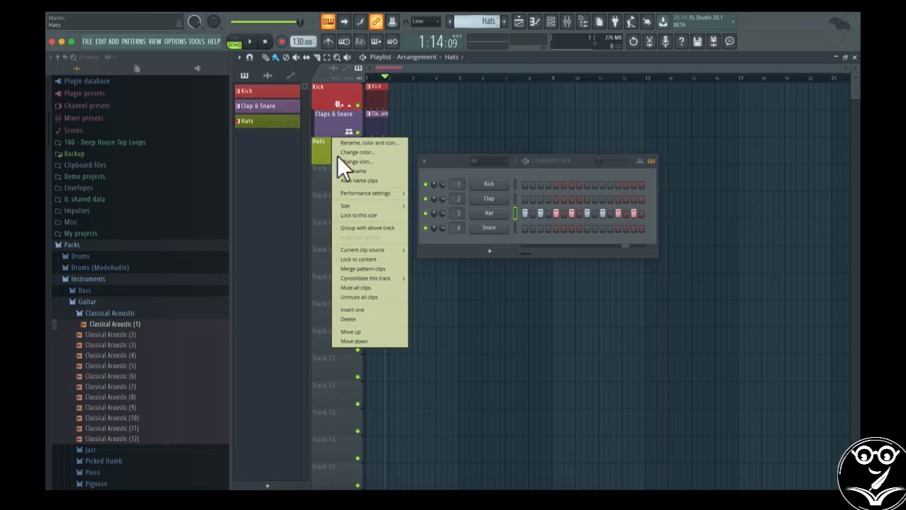
click(366, 227)
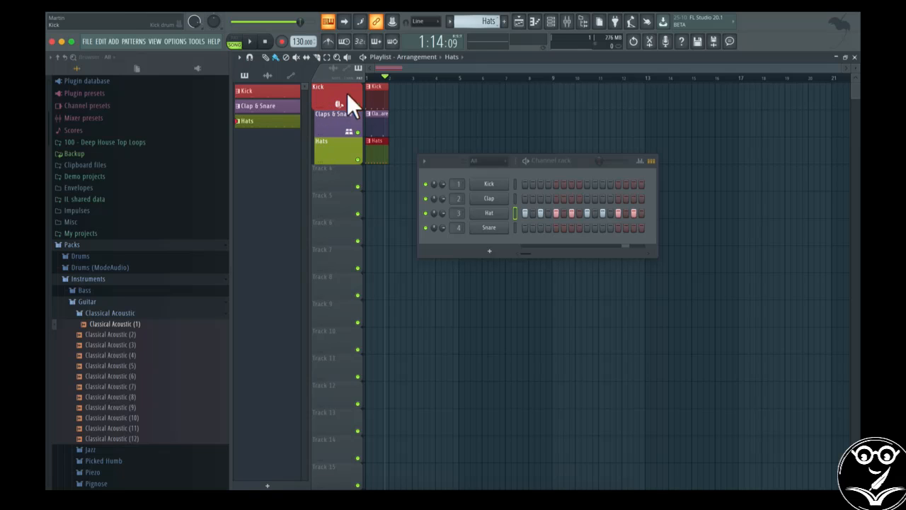
Play the grouped arrangement, stop it, and collapse the track group under Kick
key(space)
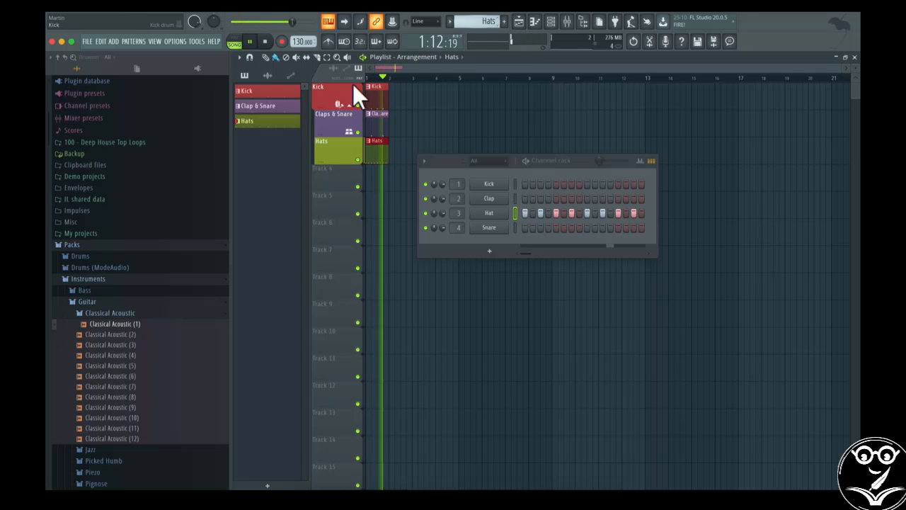
key(space)
click(354, 106)
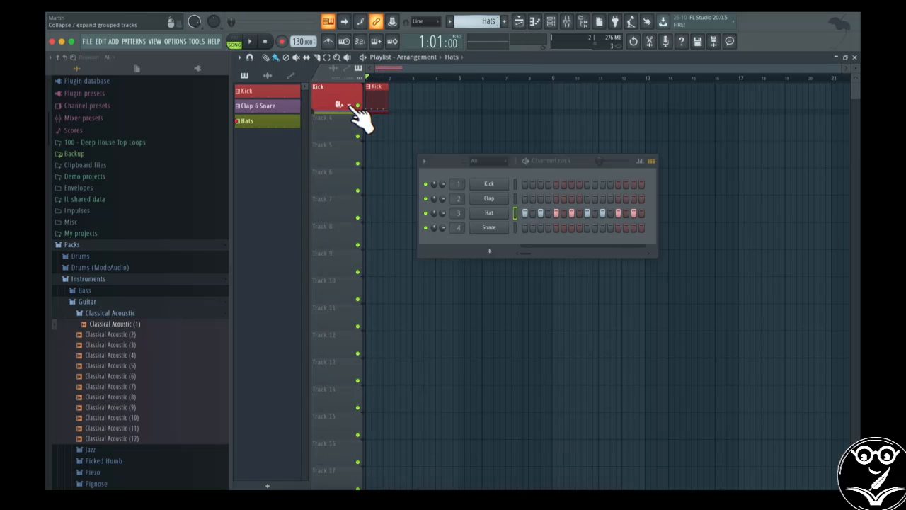
Expand the track group under Kick and undo the slight shift of the Kick clip
click(354, 107)
click(354, 106)
click(352, 106)
click(352, 107)
click(352, 106)
click(378, 91)
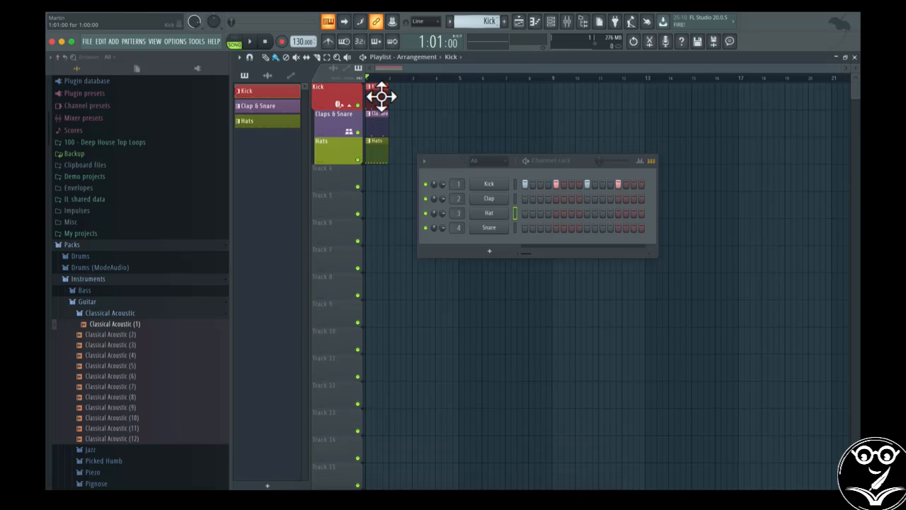
click(354, 106)
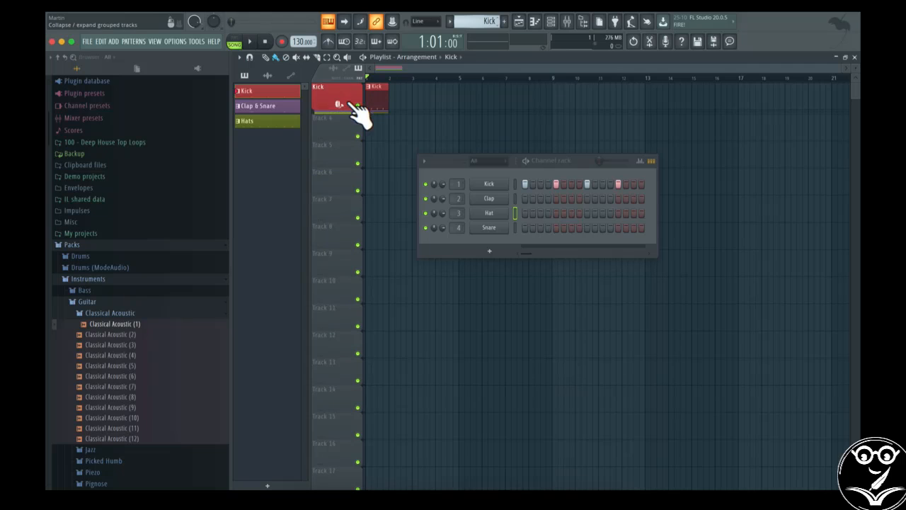
mouse_move(385, 96)
mouse_down()
mouse_move(418, 97)
mouse_move(379, 95)
mouse_up()
click(350, 107)
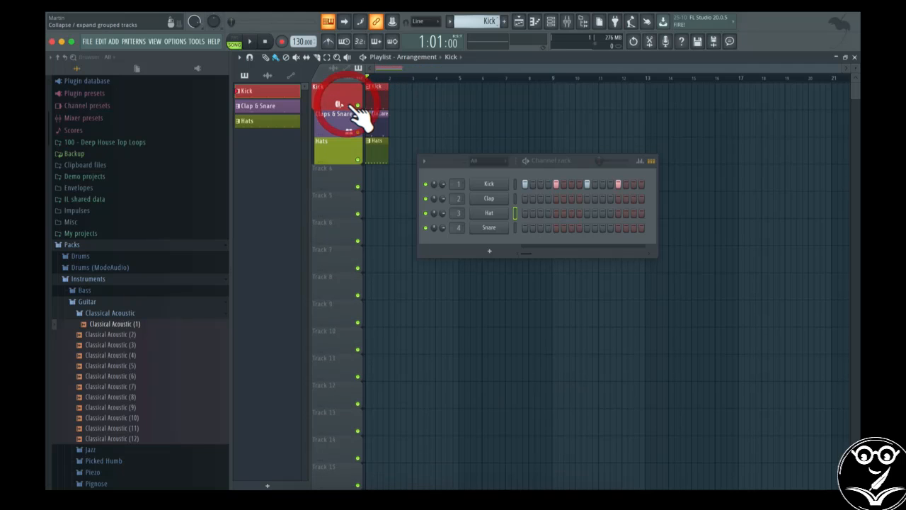
key(super+z)
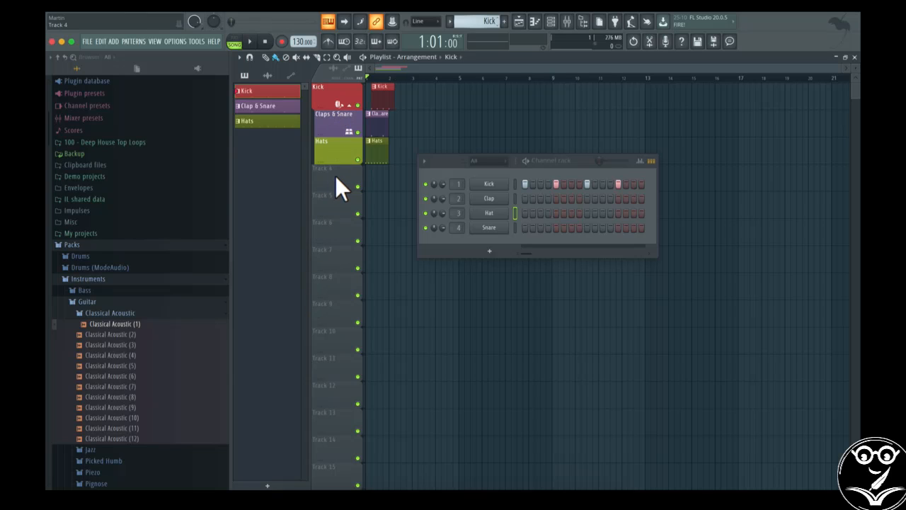
Try grouping the empty playlist tracks from Track 4 through Track 9 with the tracks above them
right_click(337, 188)
key(Escape)
right_click(338, 208)
key(g)
right_click(334, 231)
key(g)
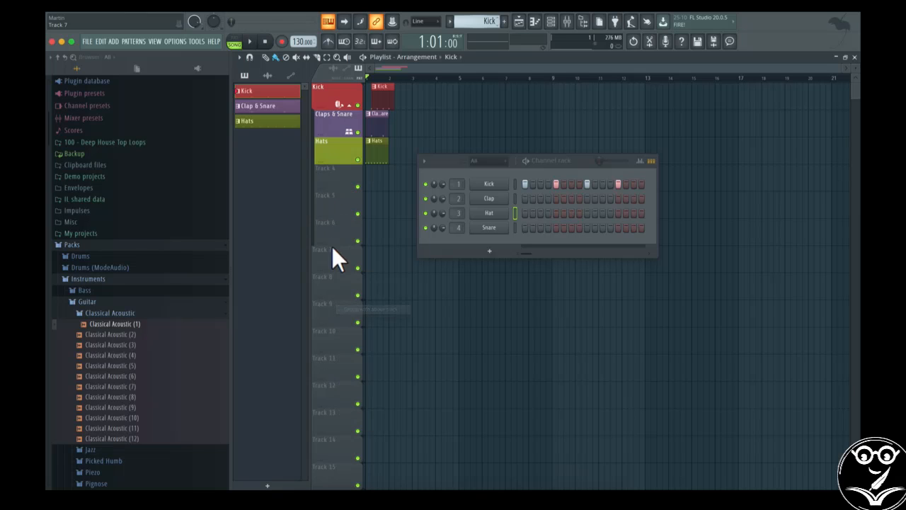
right_click(332, 266)
key(g)
right_click(329, 281)
key(g)
right_click(330, 313)
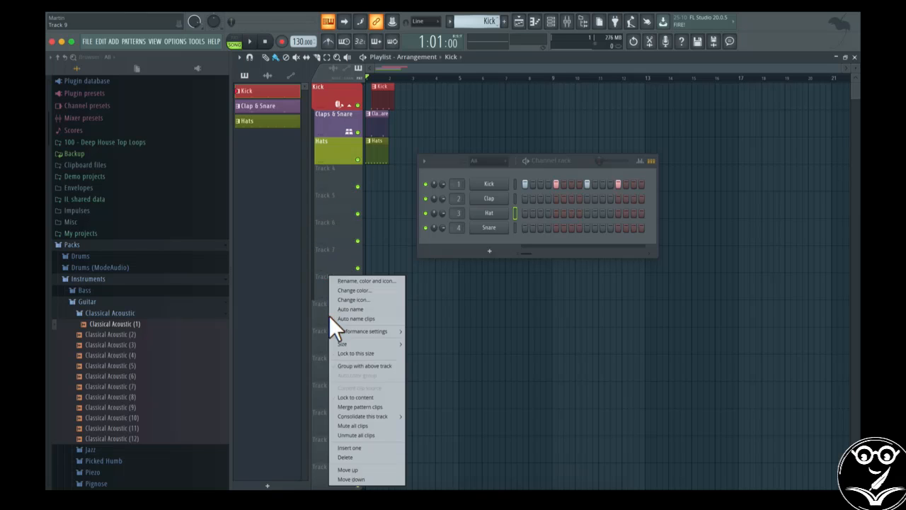
key(g)
Auto-color the track group under Kick to match its parent track and expand the group
click(350, 104)
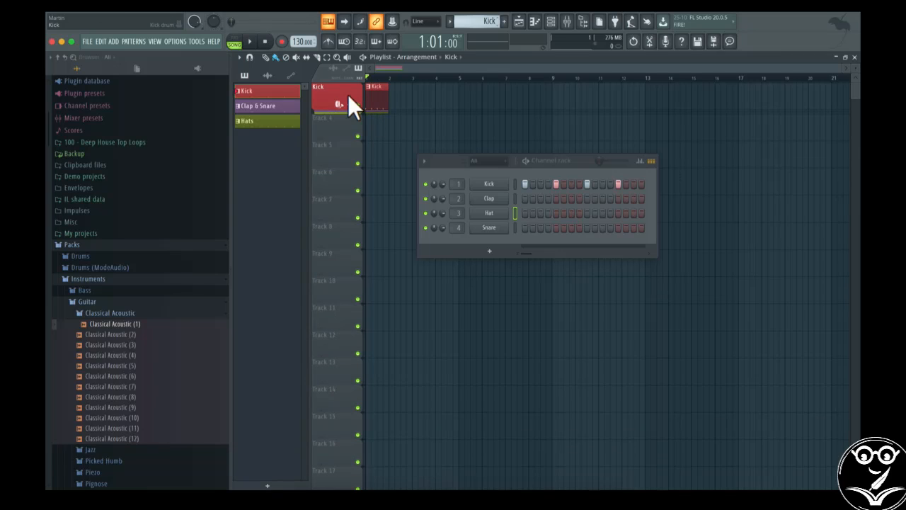
right_click(347, 90)
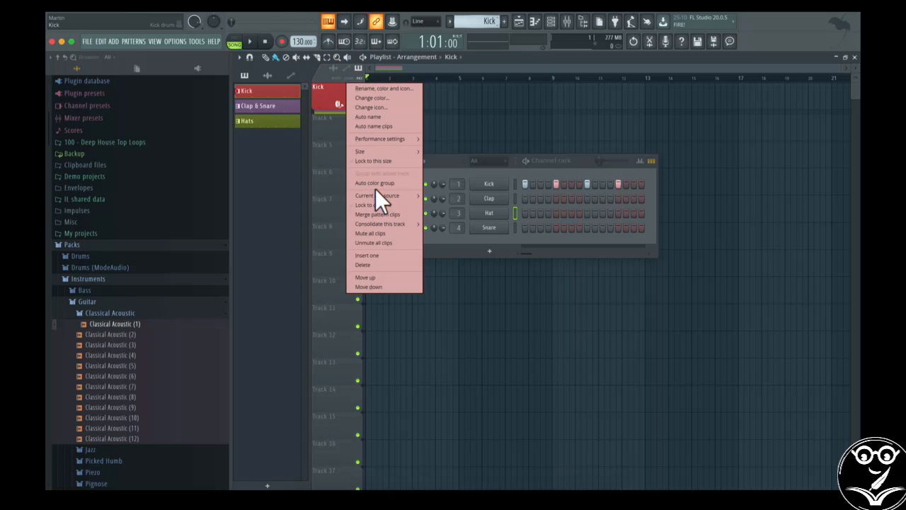
click(375, 184)
click(350, 105)
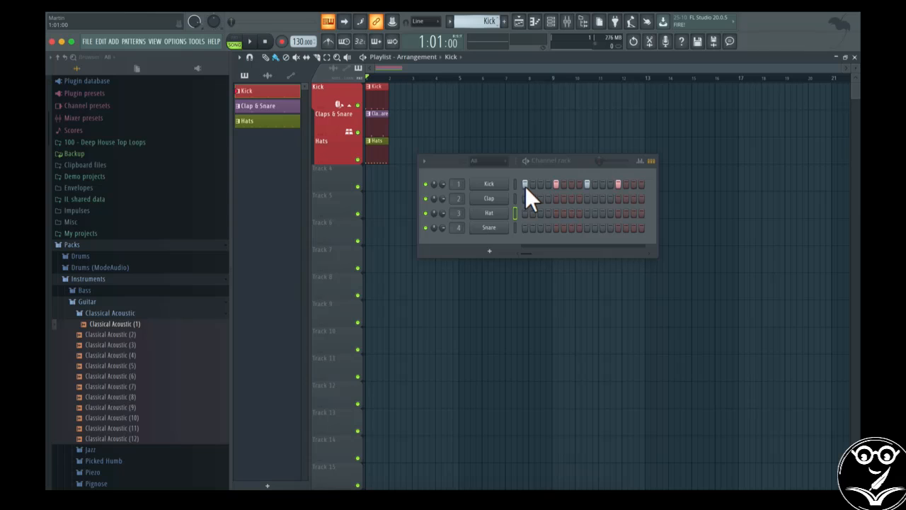
Open the Kick channel in the piano roll and move the channel rack away from its note area
right_click(495, 182)
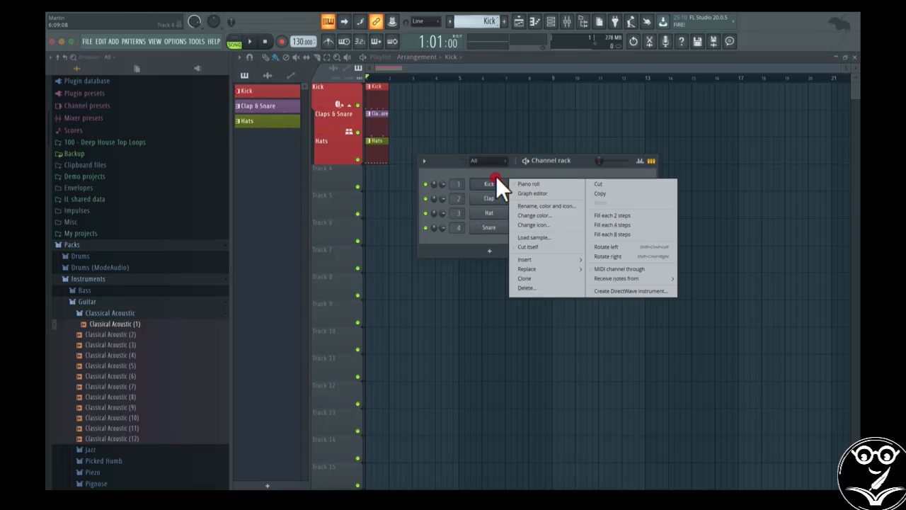
click(496, 180)
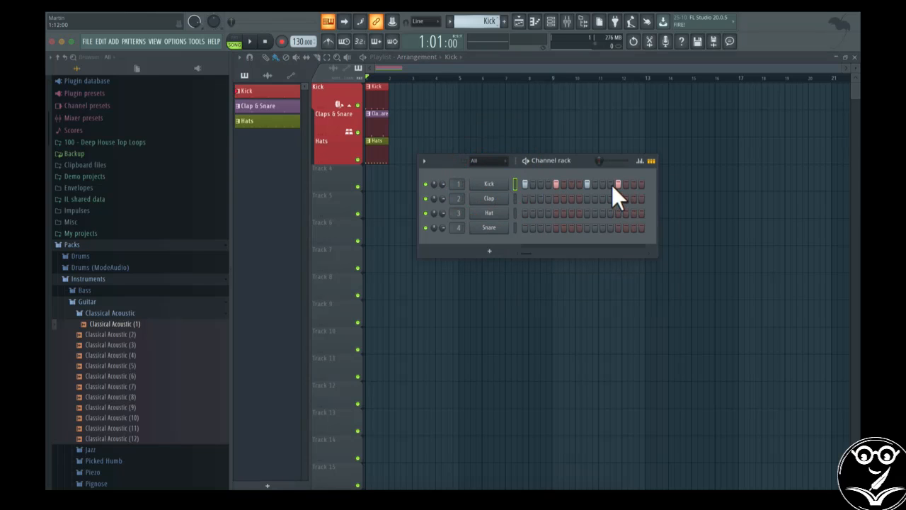
right_click(506, 183)
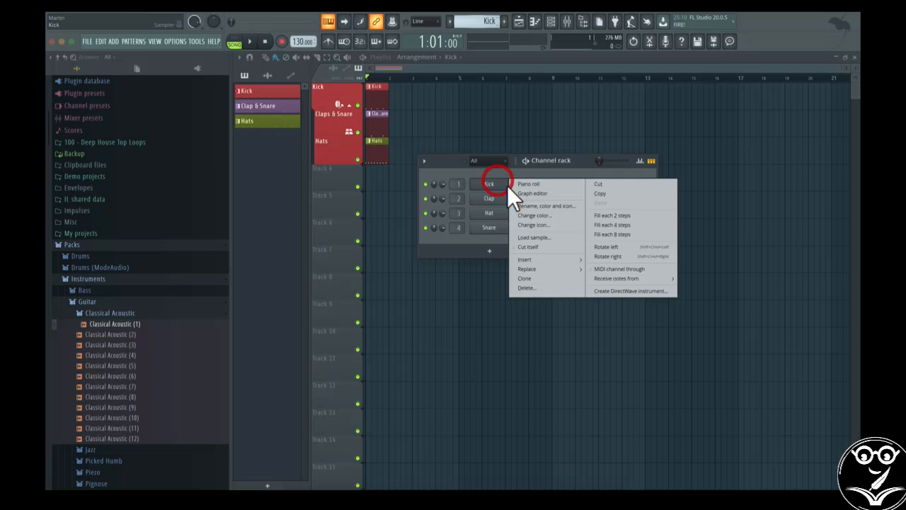
click(494, 181)
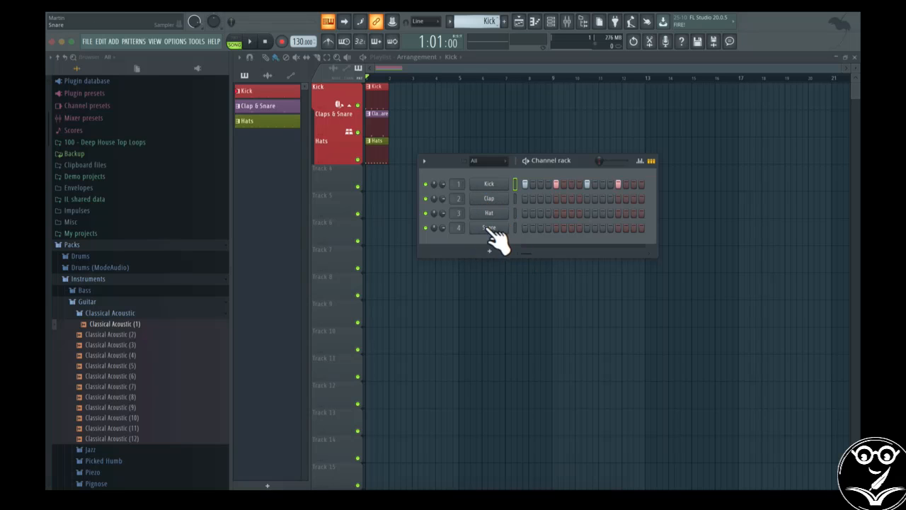
right_click(488, 185)
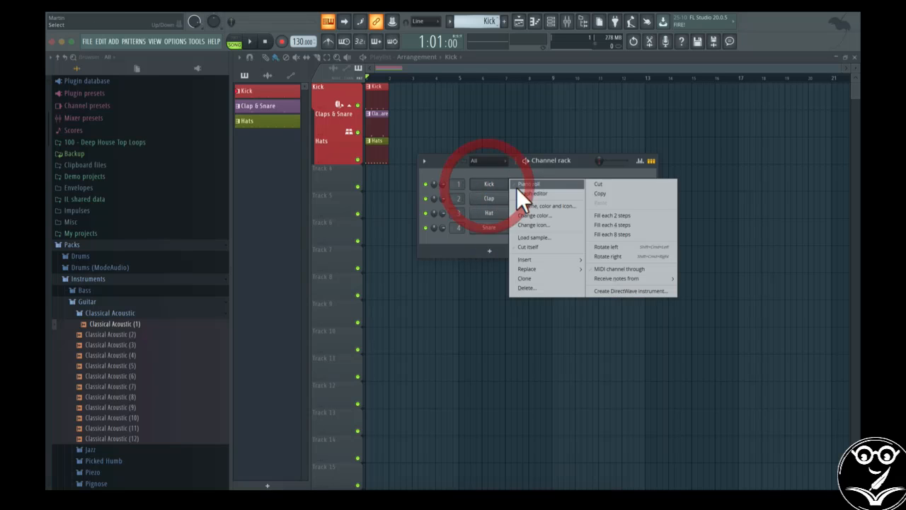
click(517, 186)
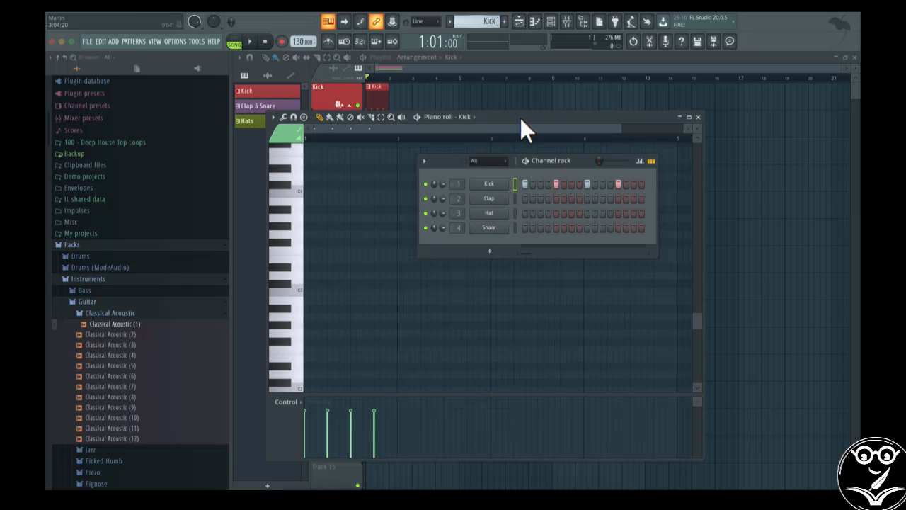
drag(525, 161, 711, 47)
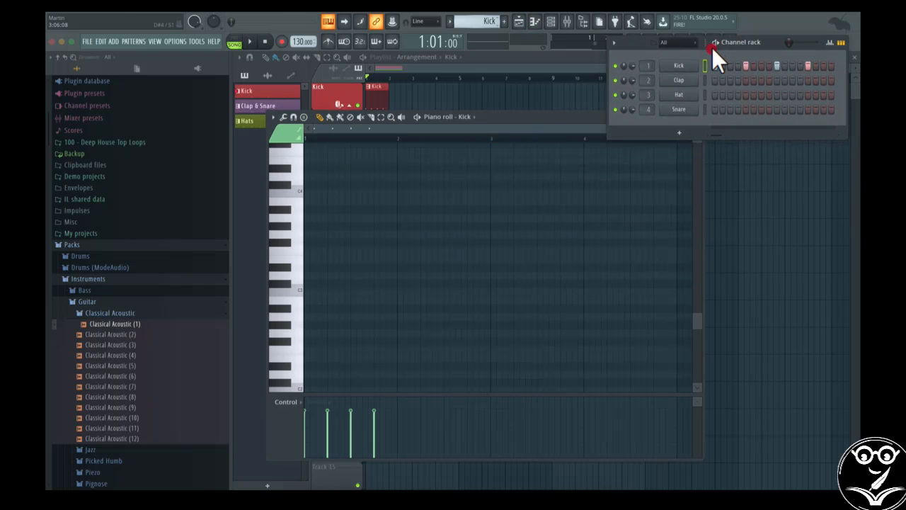
click(525, 119)
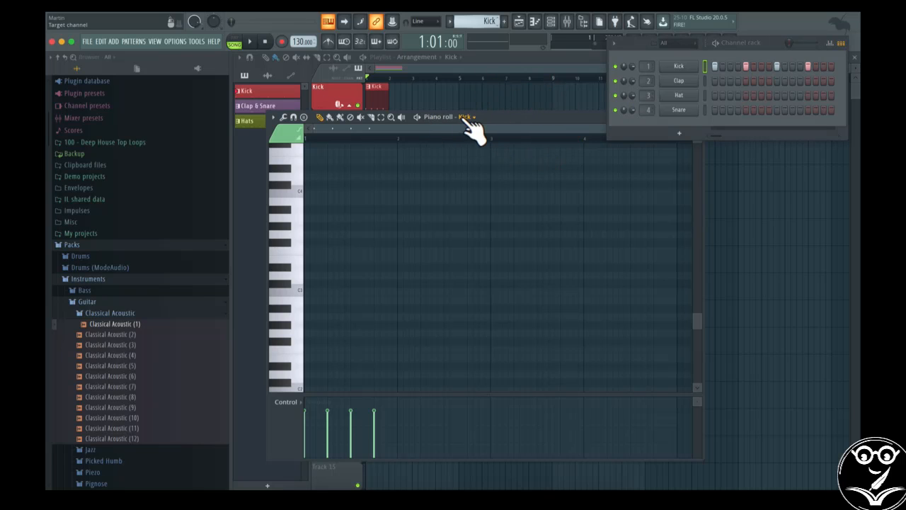
Open the Clap channel in the piano roll and reposition the window to view the ghost notes around C5
right_click(678, 67)
right_click(677, 78)
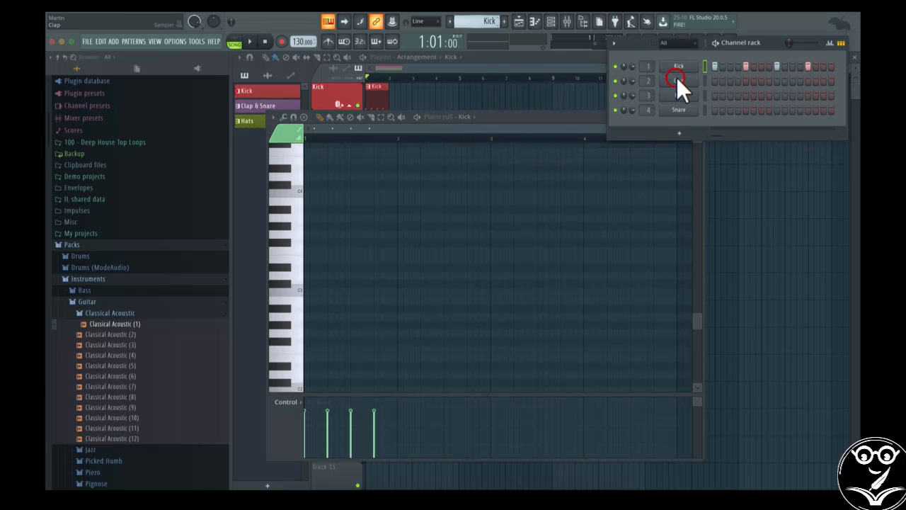
click(695, 80)
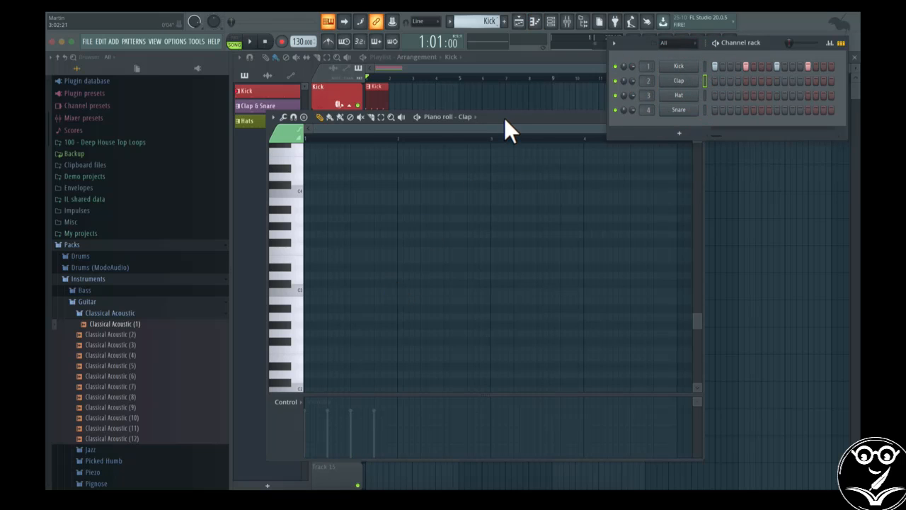
drag(502, 117, 612, 147)
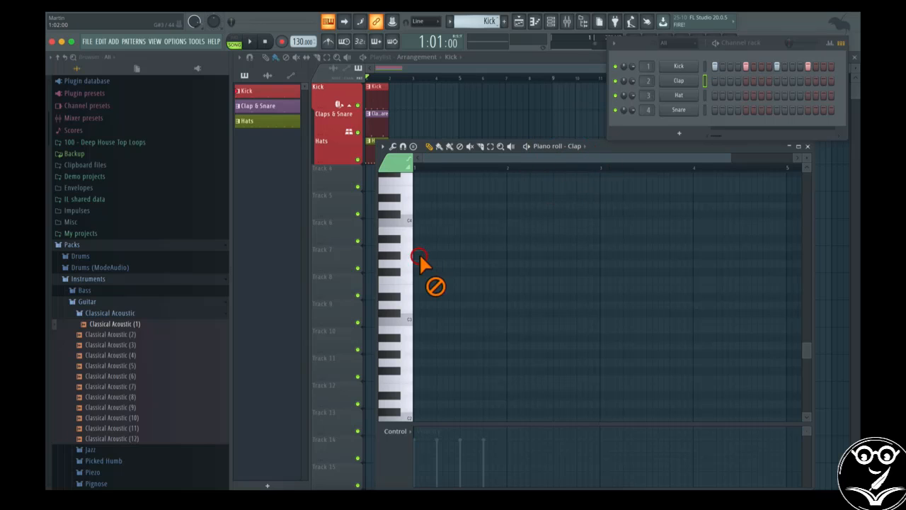
scroll(425, 266, up, 10)
scroll(431, 270, down, 7)
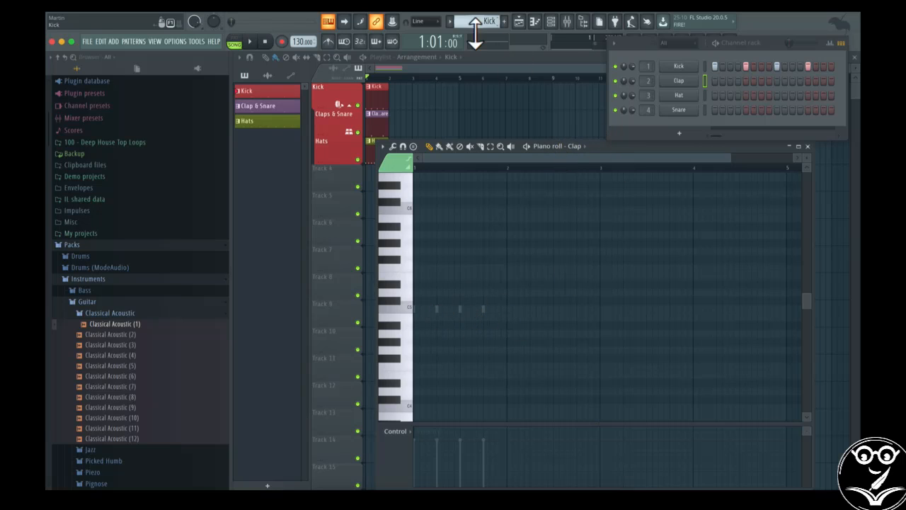
Switch to the Clap & Snare pattern and open its Clap channel in the piano roll
click(333, 115)
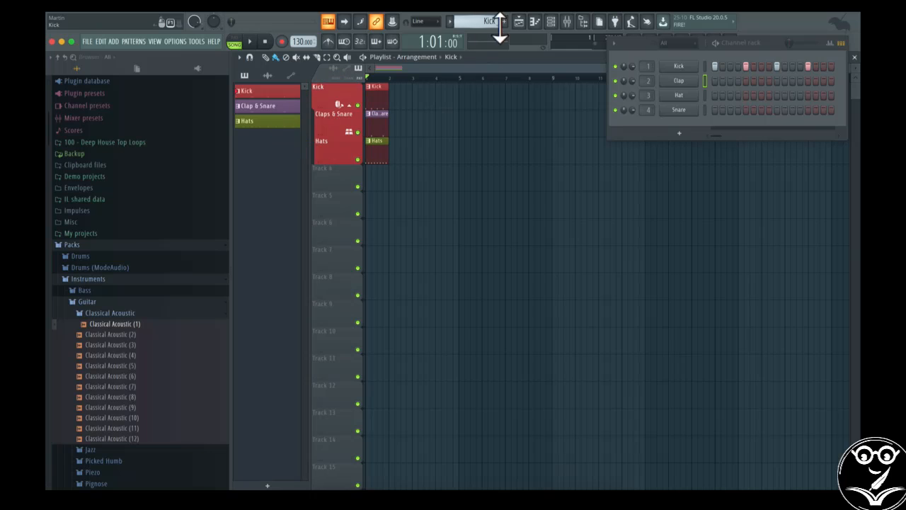
scroll(500, 30, down, 2)
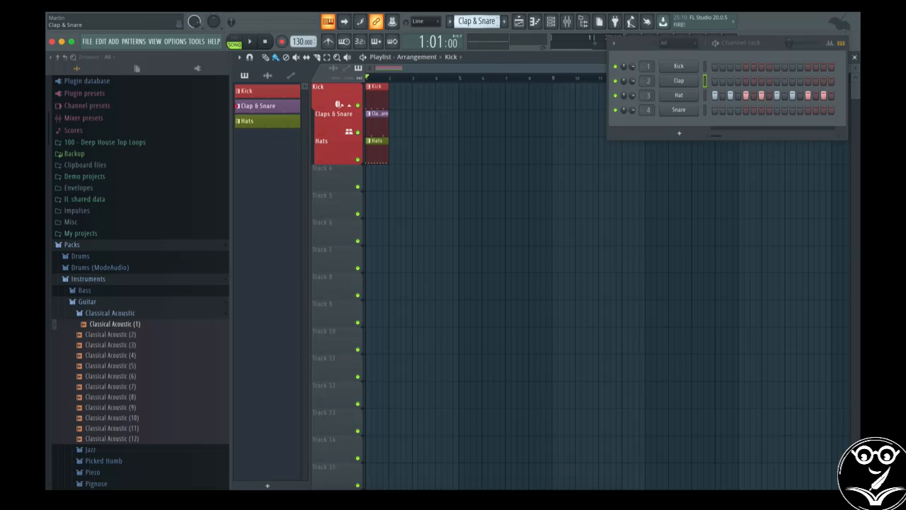
right_click(690, 79)
click(516, 293)
right_click(693, 79)
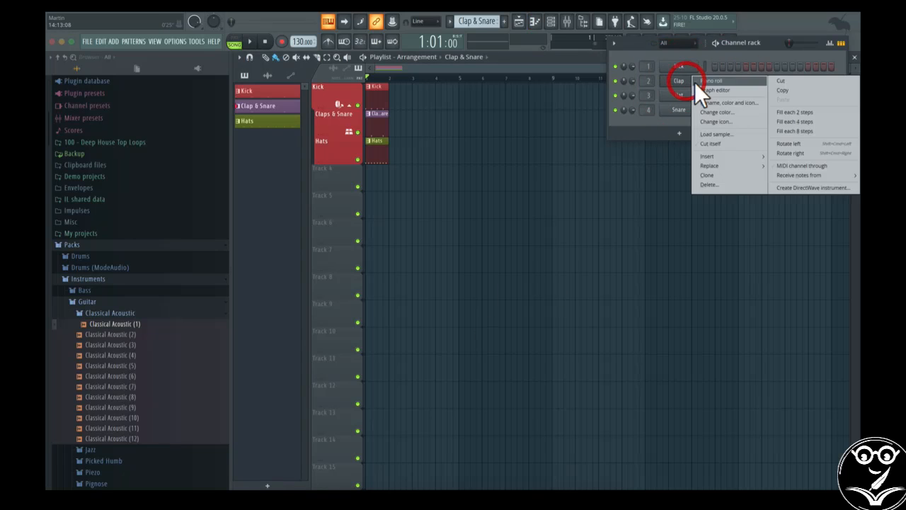
click(695, 82)
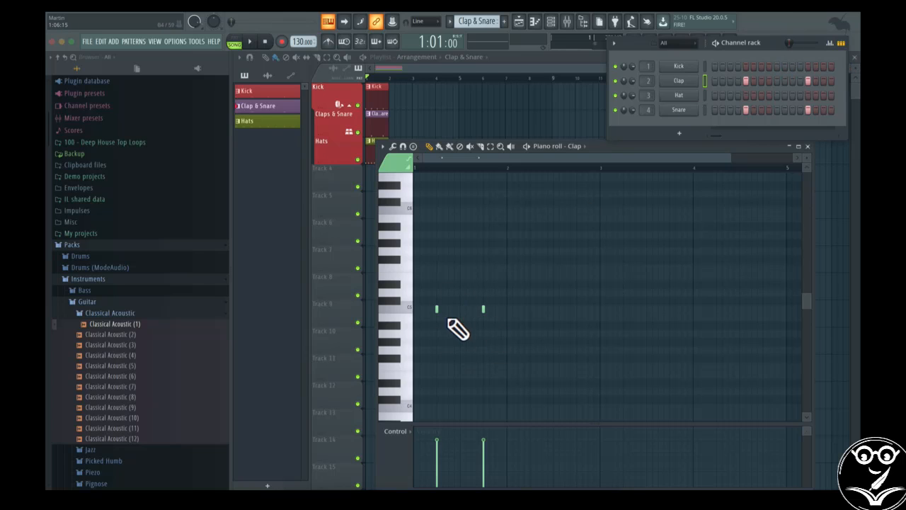
Lengthen the second Clap note at C5 to one step in the zoomed-in piano roll
drag(734, 162, 522, 167)
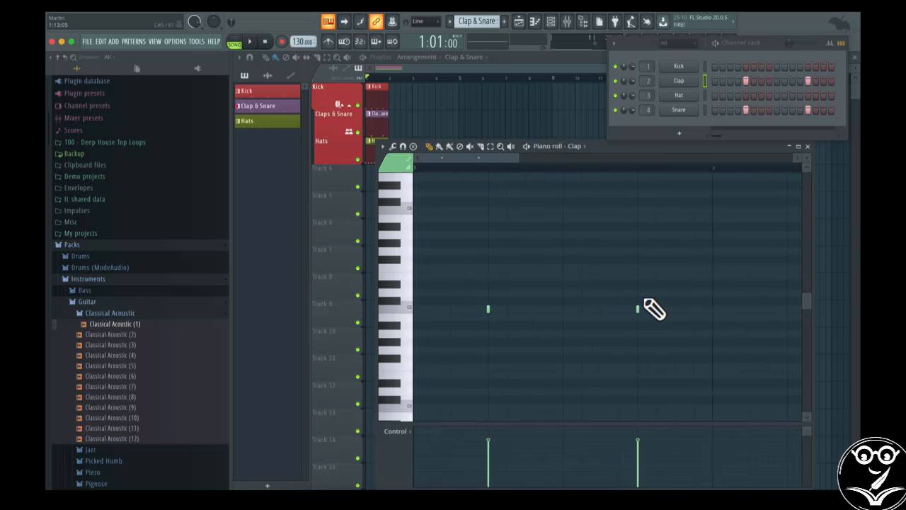
mouse_move(652, 312)
mouse_down()
mouse_move(671, 310)
mouse_move(639, 310)
mouse_up()
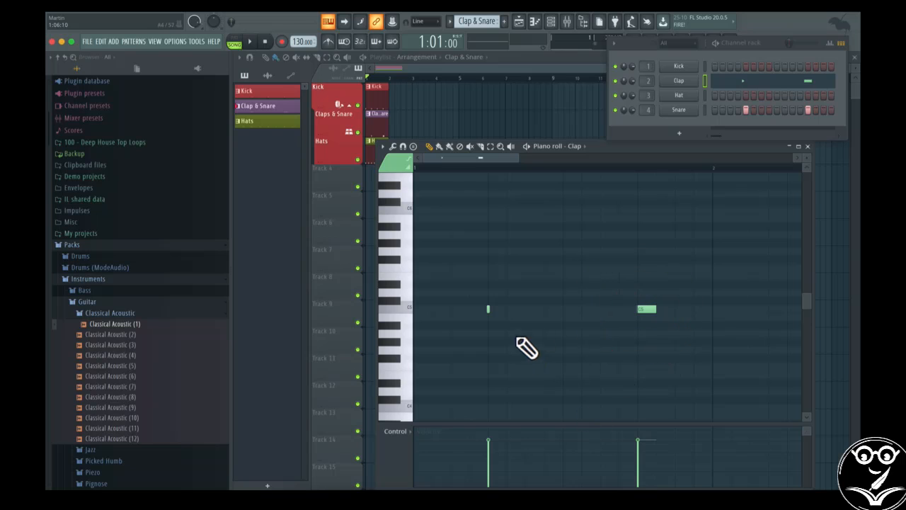
Draw extra Clap notes at C5, A#5 and around C6, and delete them again
click(546, 310)
click(531, 309)
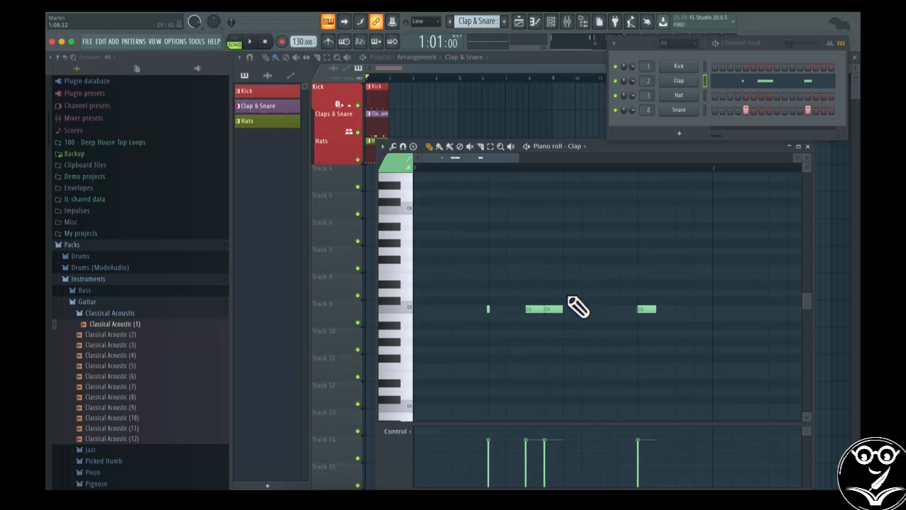
click(588, 227)
click(621, 209)
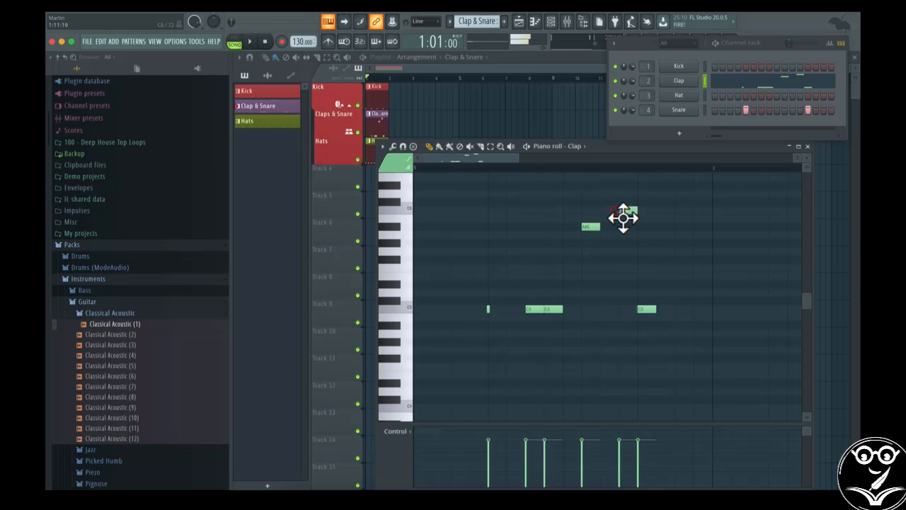
click(617, 191)
right_click(627, 193)
right_click(622, 209)
right_click(586, 227)
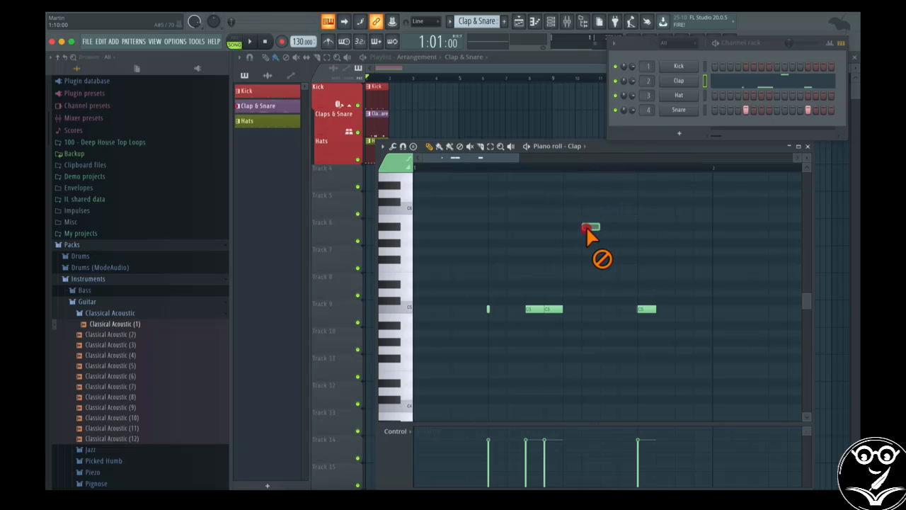
right_click(556, 309)
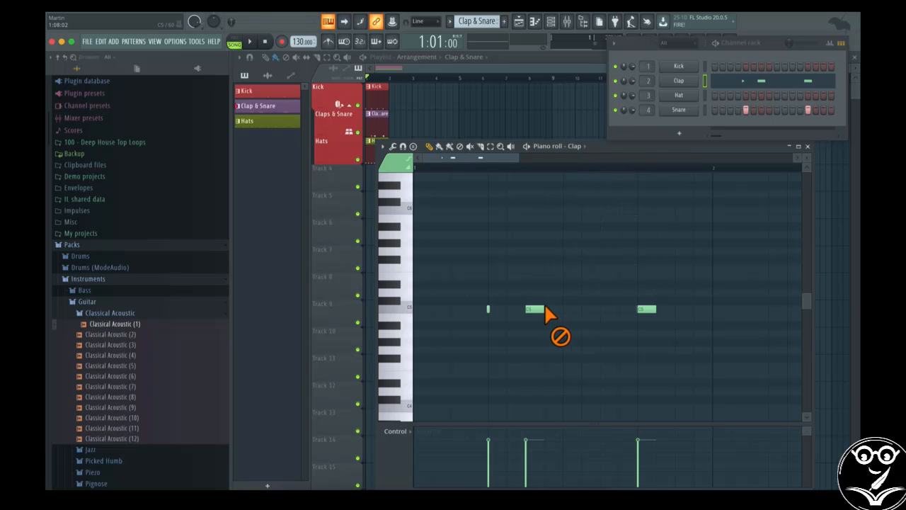
right_click(544, 309)
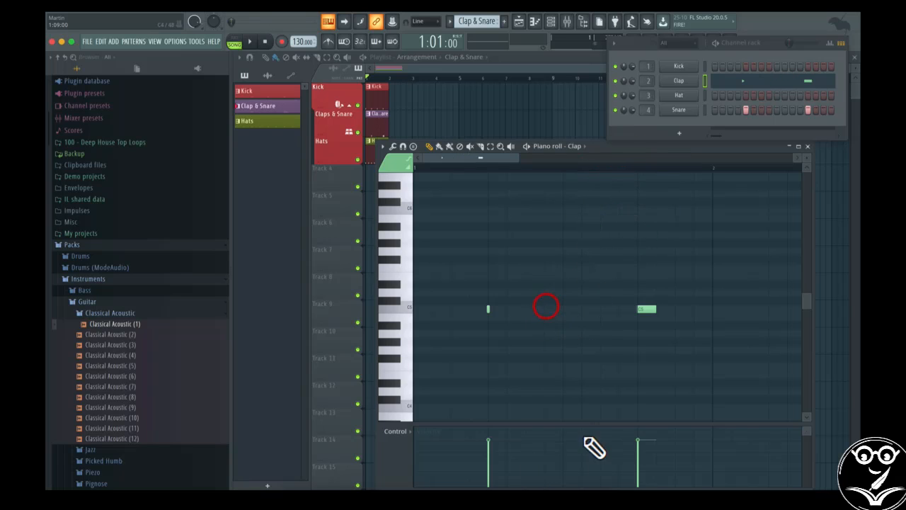
Move the piano roll window and add a C5 Clap note on step 9 of bar 1
click(395, 432)
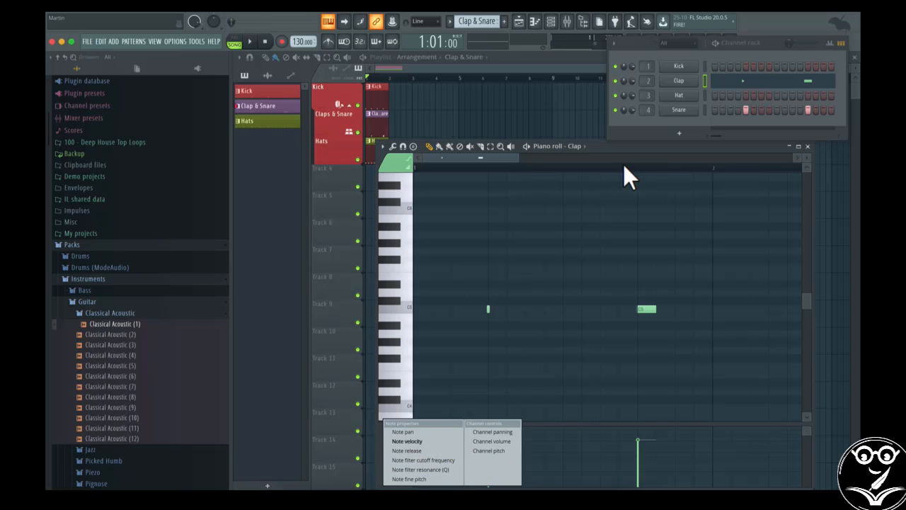
drag(634, 148, 502, 78)
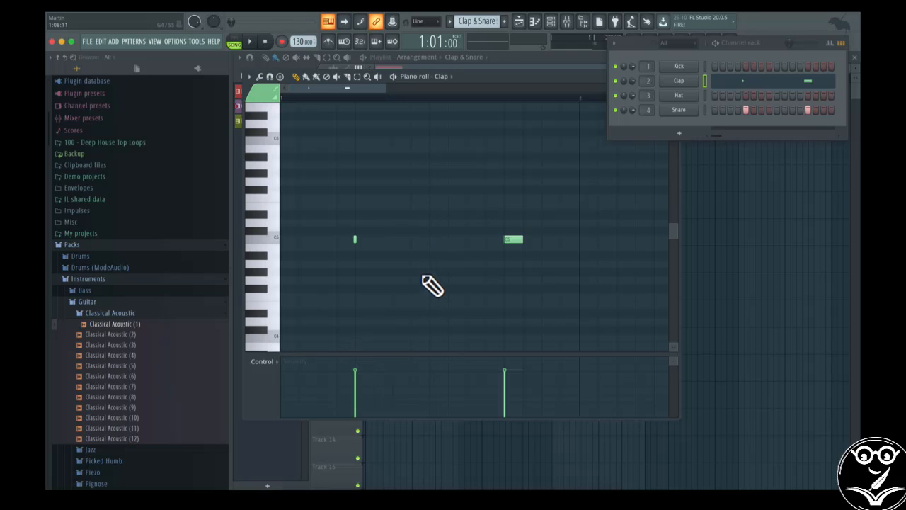
click(436, 241)
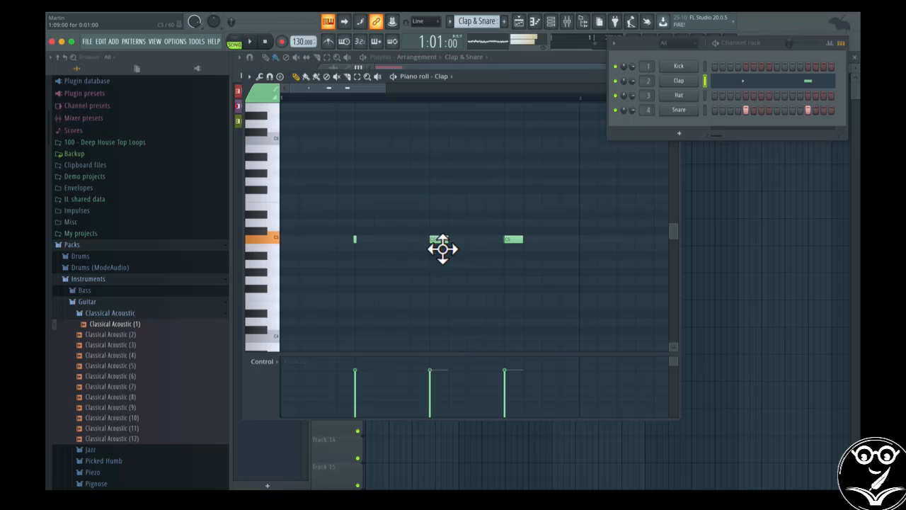
Lower the velocity of the Clap note on step 9 to about 26%, and delete that note
drag(430, 370, 430, 401)
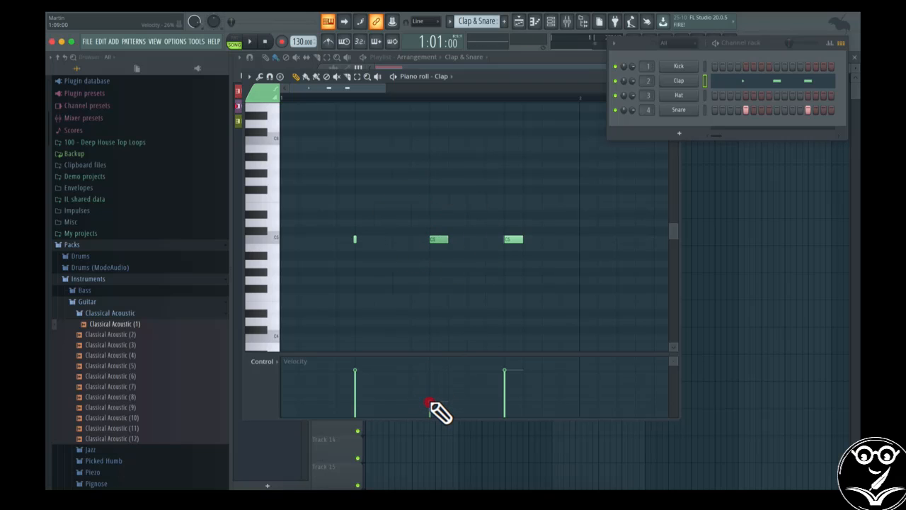
right_click(439, 239)
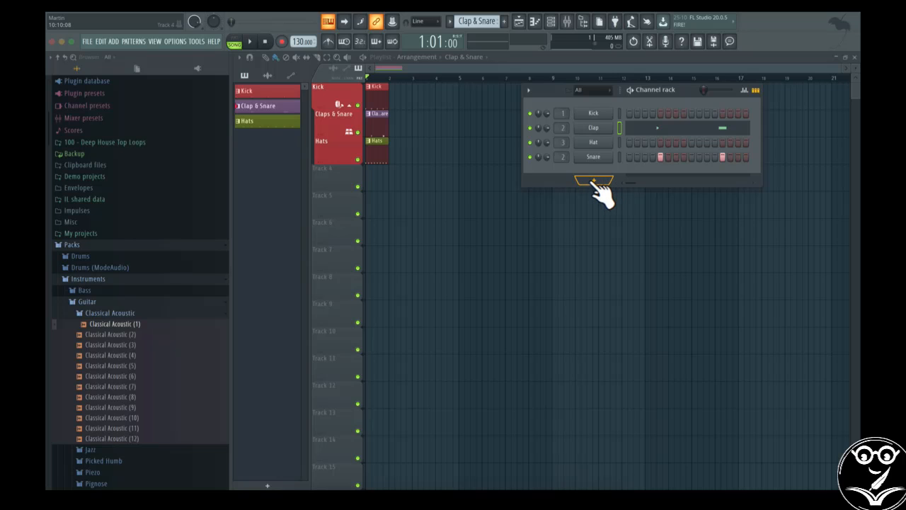
Add an FL Keys instrument channel to the channel rack and move its plugin window below the rack
click(131, 41)
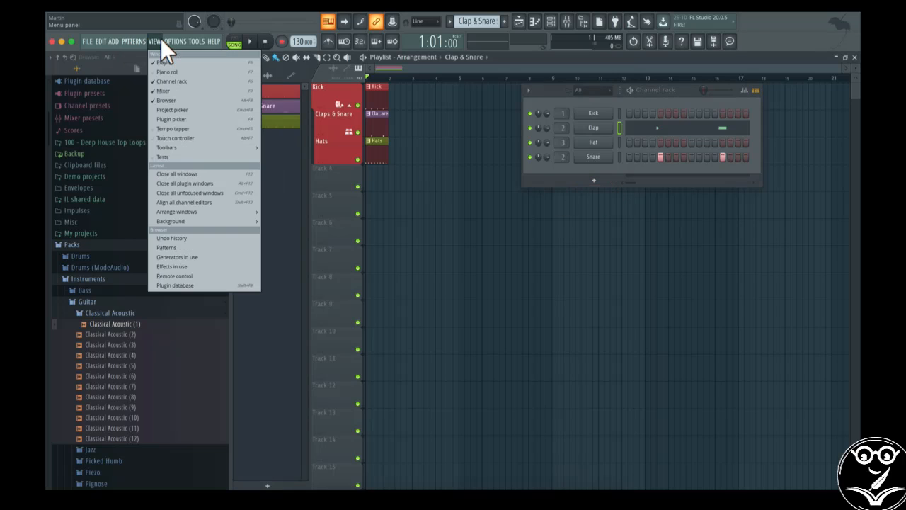
mouse_move(114, 39)
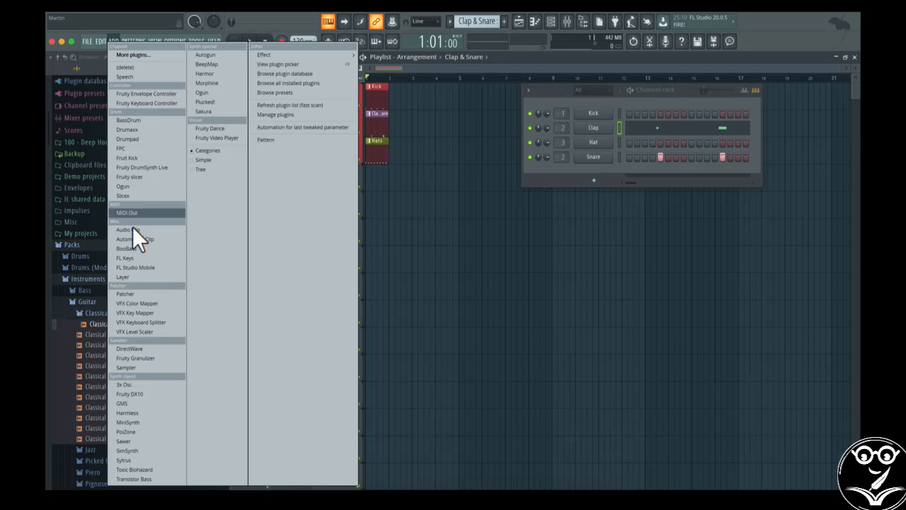
click(618, 93)
click(593, 180)
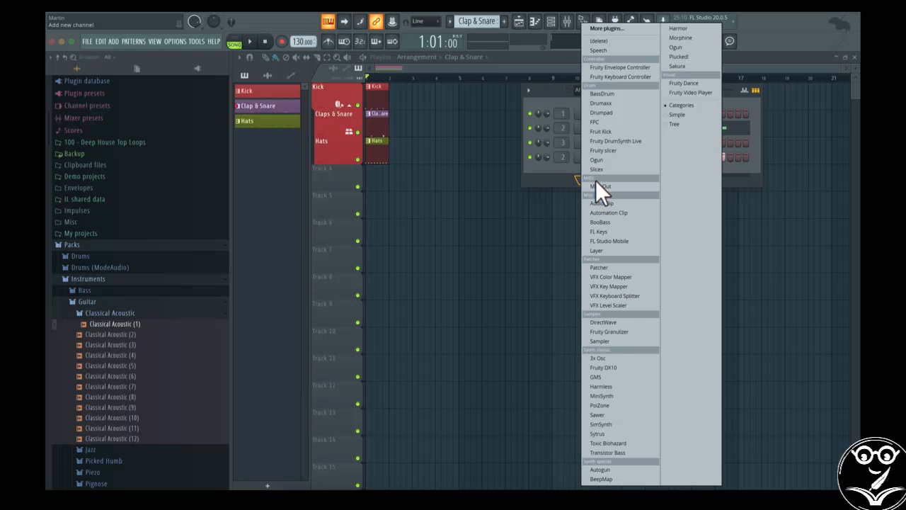
click(628, 228)
drag(388, 154, 527, 242)
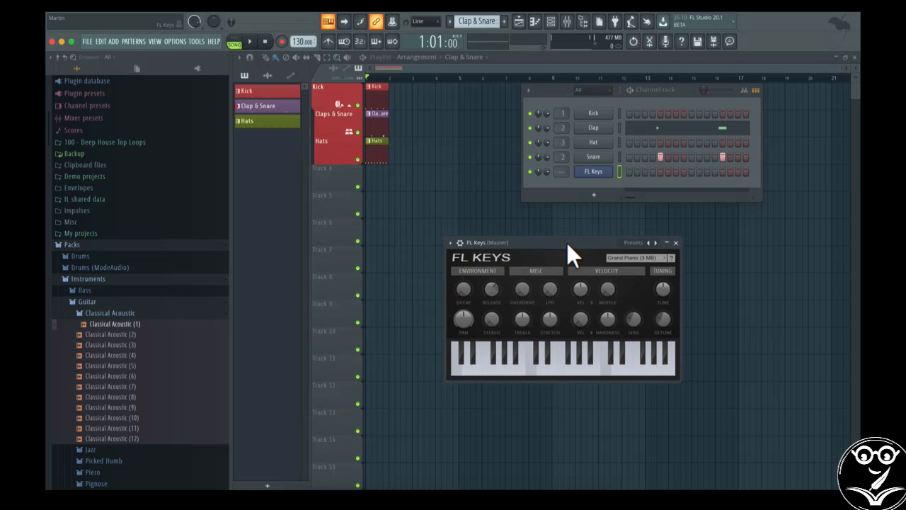
Audition the FL Keys sound by playing several notes on it
key(s)
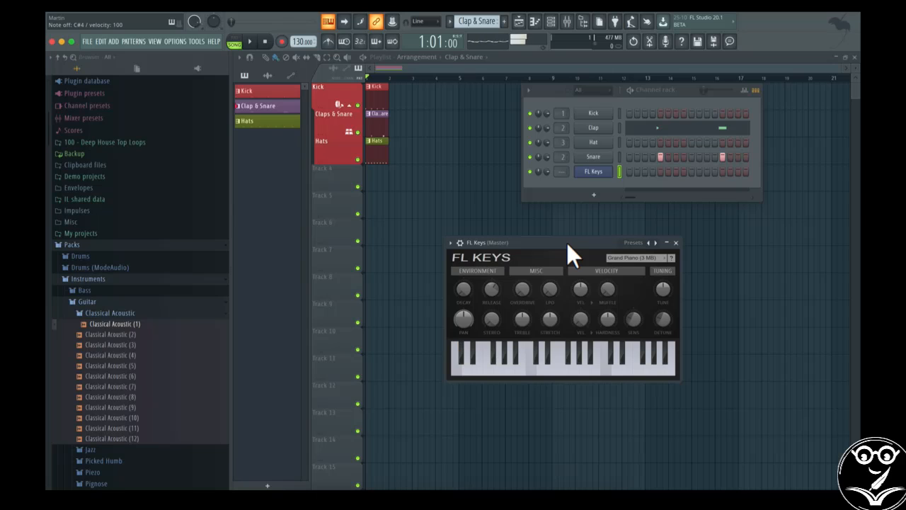
key(d)
key(g)
key(h)
key(l)
key(semicolon)
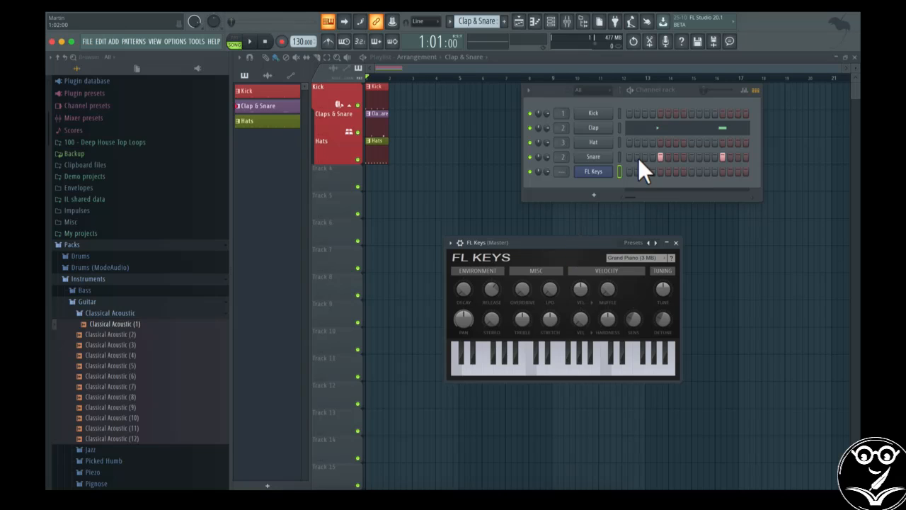
Create a new pattern named Piano
click(504, 21)
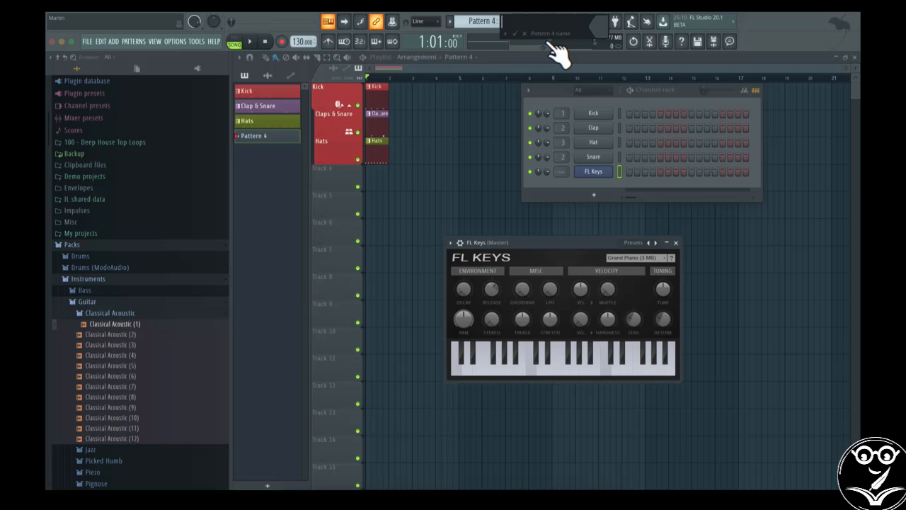
text(Piano)
click(597, 23)
click(639, 36)
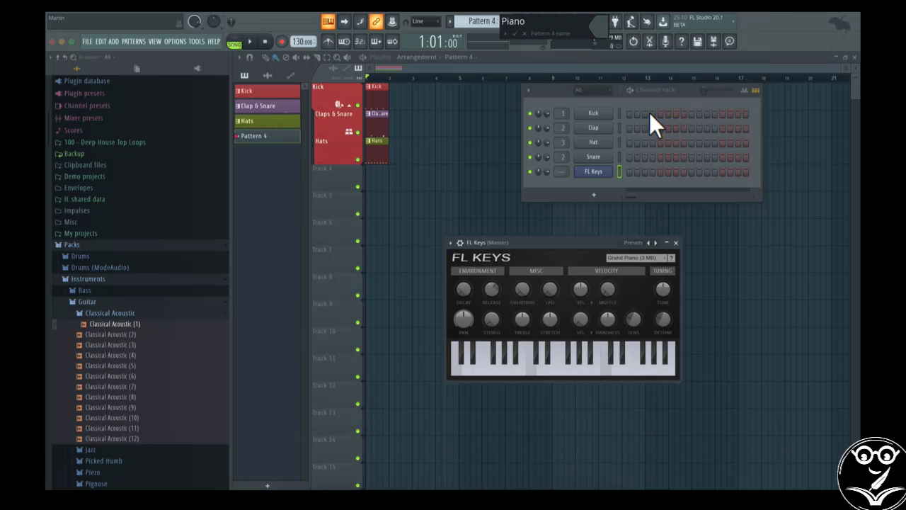
click(518, 35)
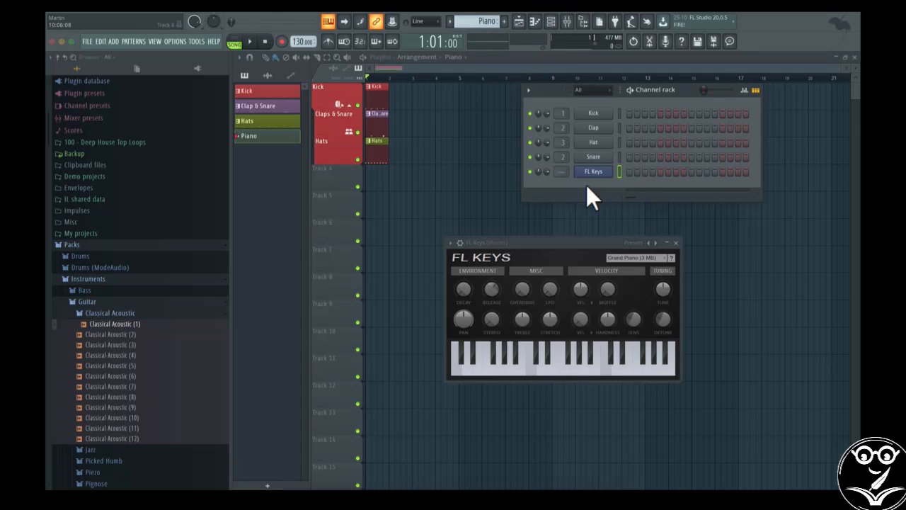
Place FL Keys hits on steps 1, 5, 9 and 13 of the Piano pattern
click(629, 172)
click(660, 171)
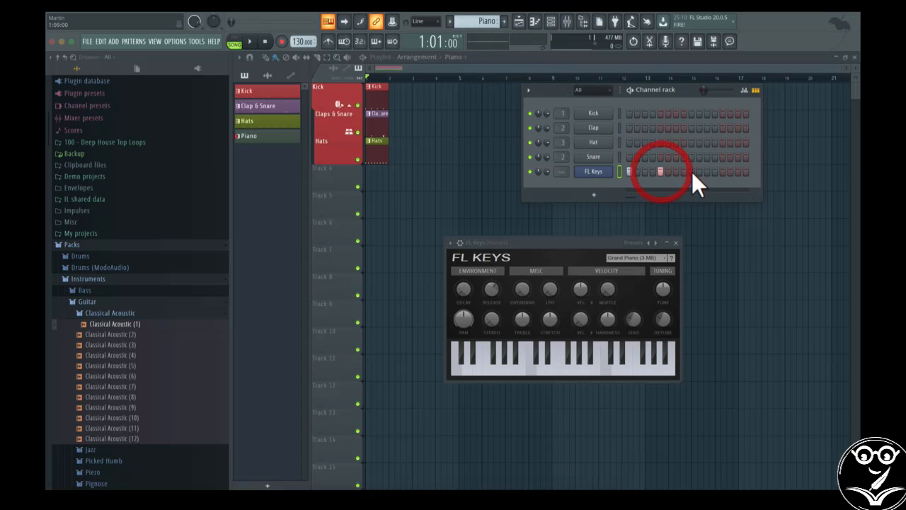
click(691, 171)
click(722, 172)
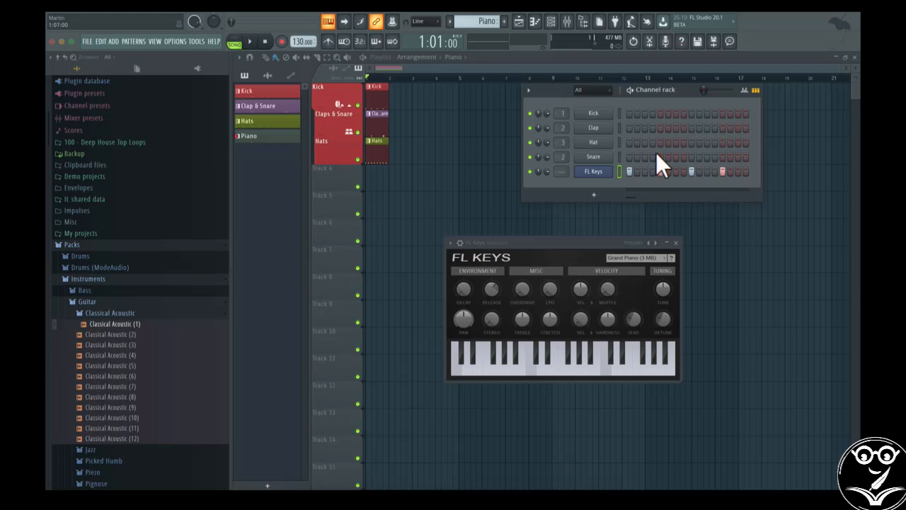
Switch playback to pattern mode and play the Piano pattern briefly
click(235, 41)
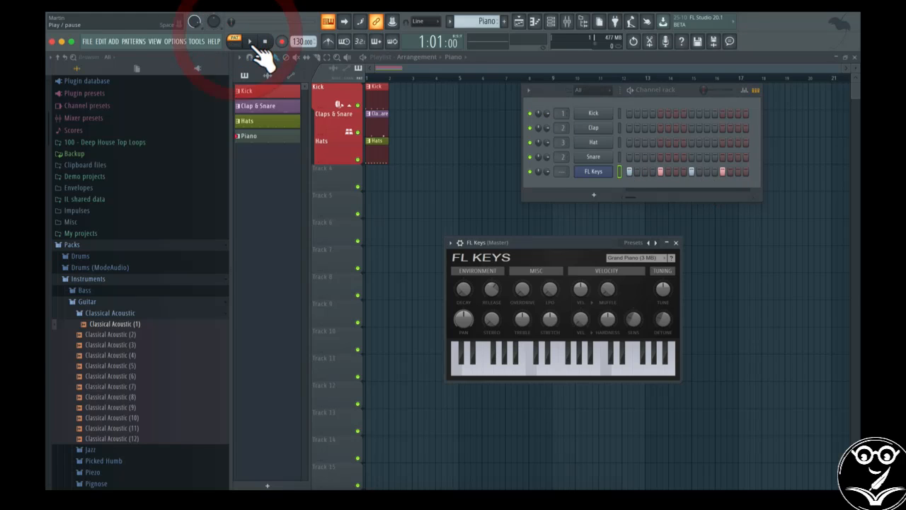
click(254, 42)
key(space)
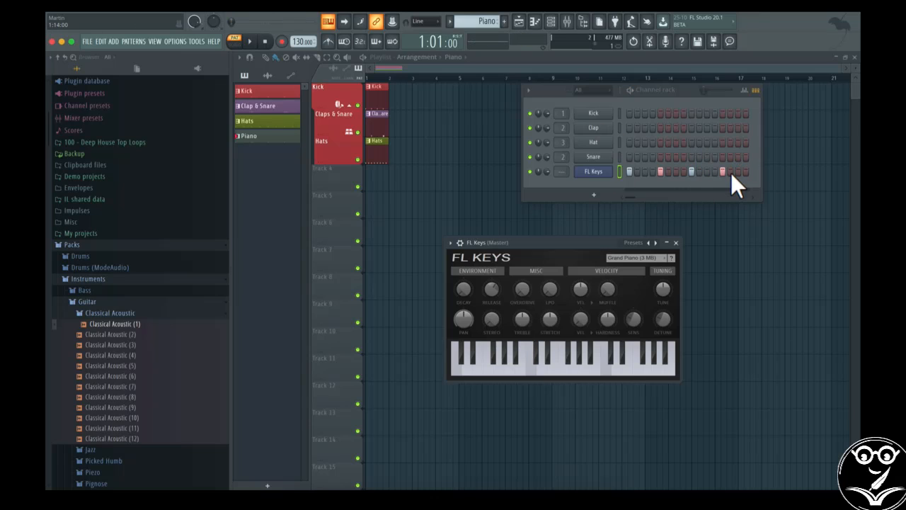
Open the FL Keys channel in the piano roll, move the channel rack aside and maximize the piano roll window
right_click(595, 171)
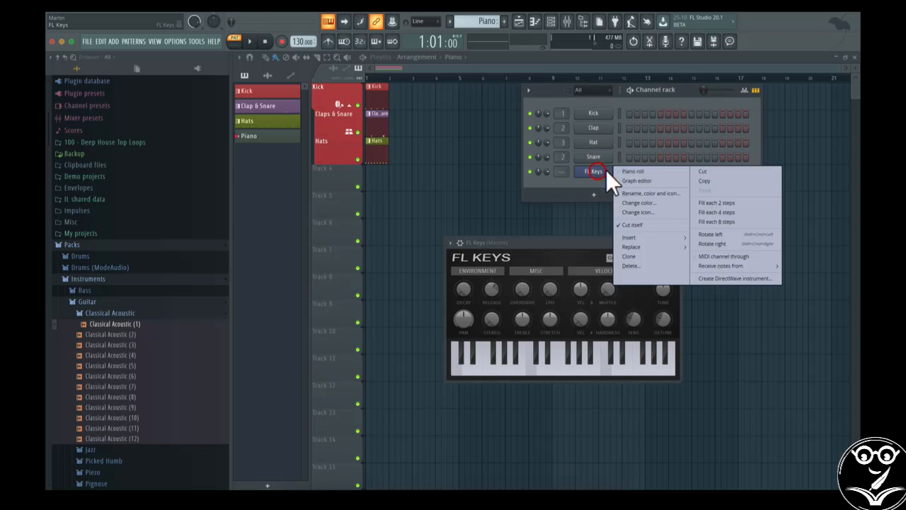
click(620, 172)
drag(475, 149, 488, 86)
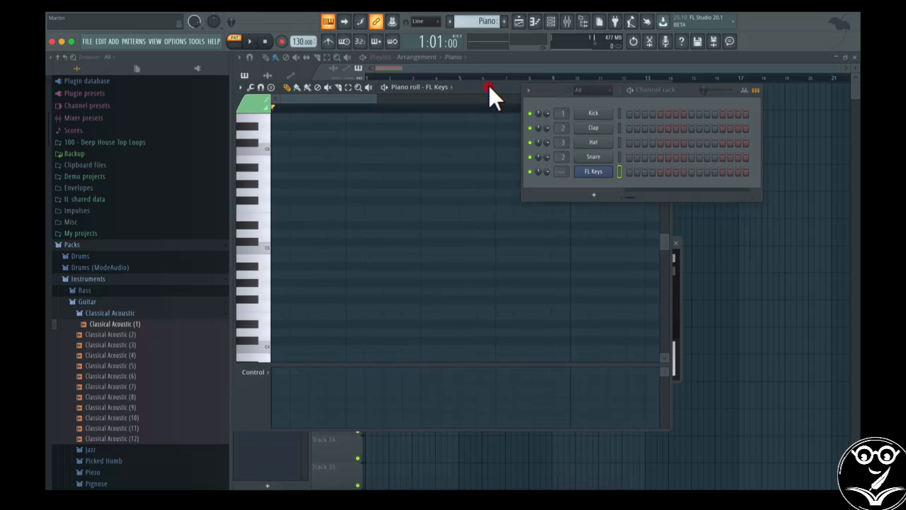
drag(555, 88, 861, 267)
double_click(589, 88)
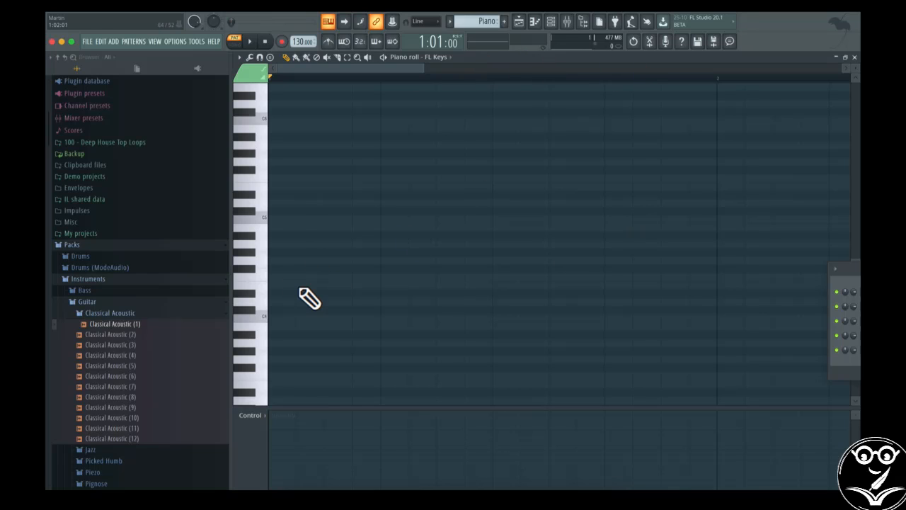
Stack one-step C5, D5 and E5 notes at the start of bar 1 and play them back
click(281, 219)
click(272, 202)
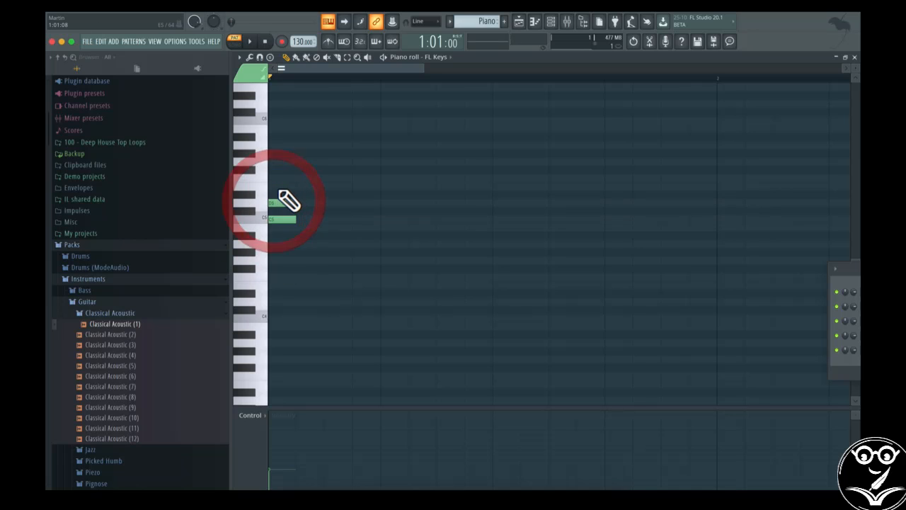
click(276, 185)
key(space)
key(space)
shift+drag(283, 218, 276, 214)
right_click(278, 213)
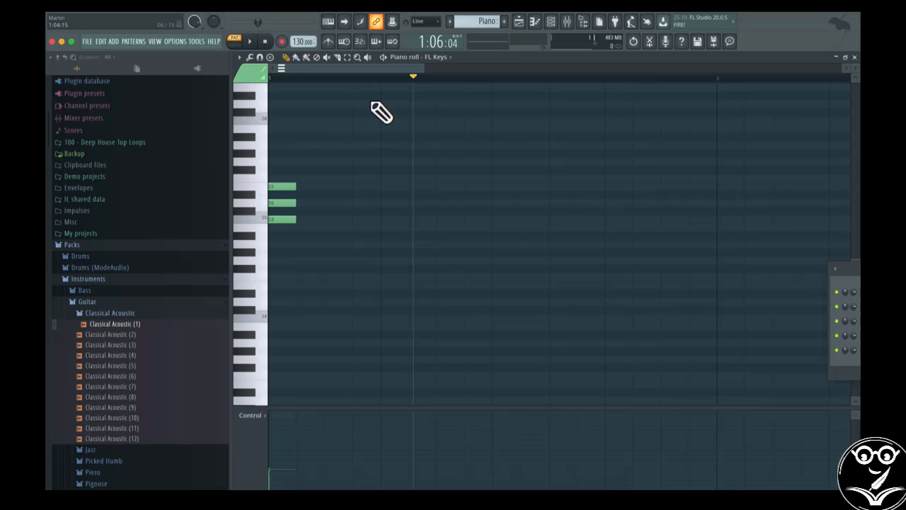
Set the piano roll's key labels to show note names on all the white keys
click(239, 58)
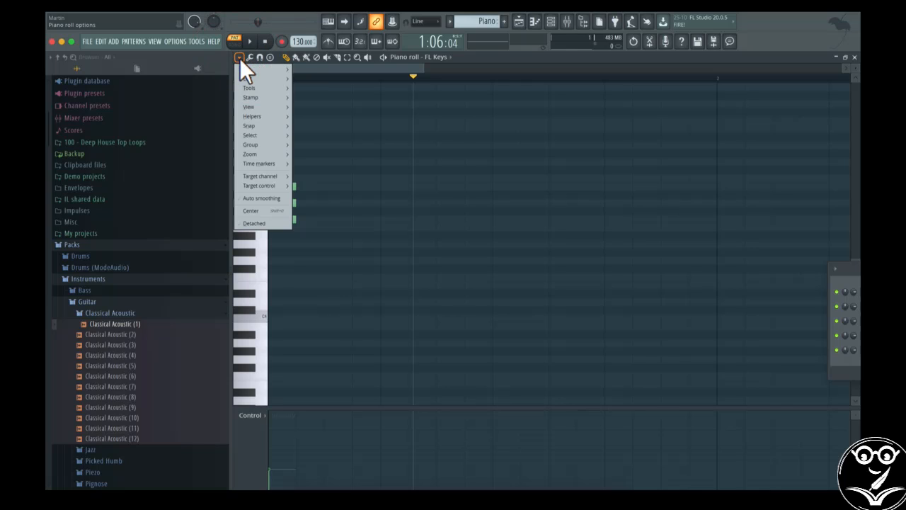
mouse_move(244, 79)
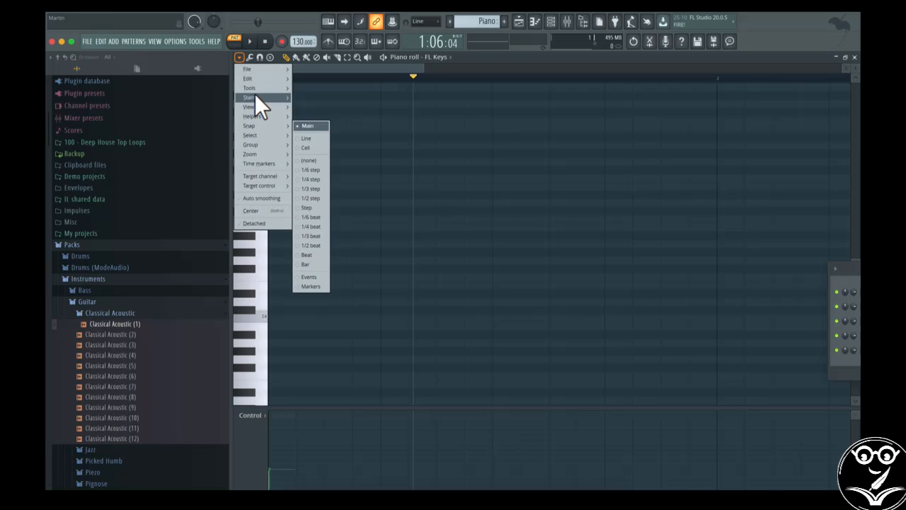
mouse_move(258, 114)
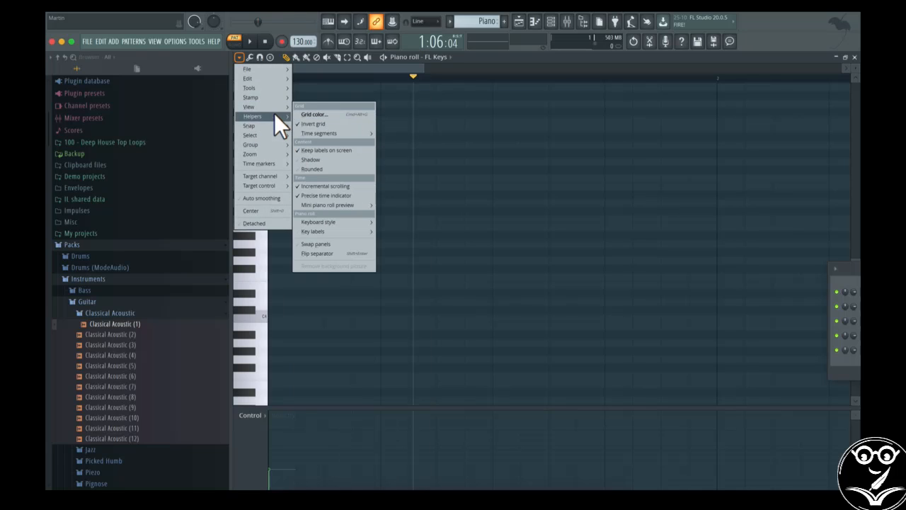
click(343, 229)
click(409, 239)
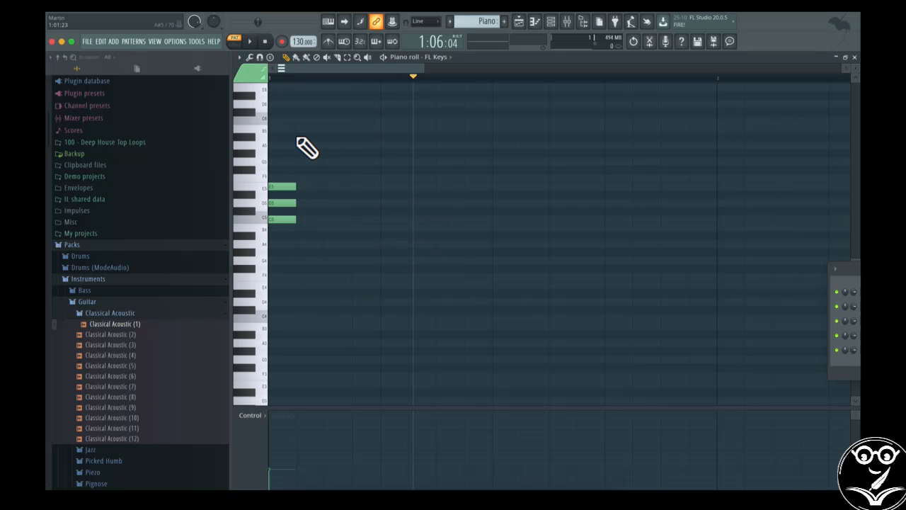
click(239, 57)
mouse_move(251, 153)
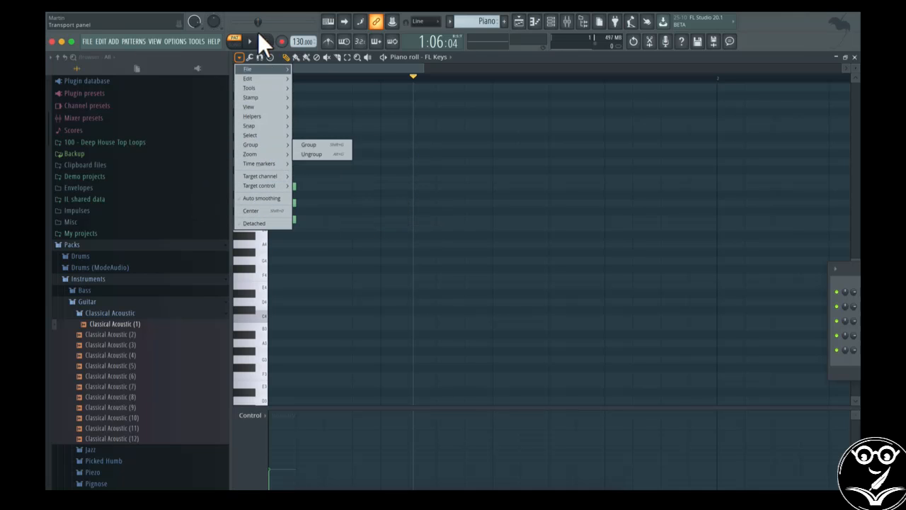
click(241, 58)
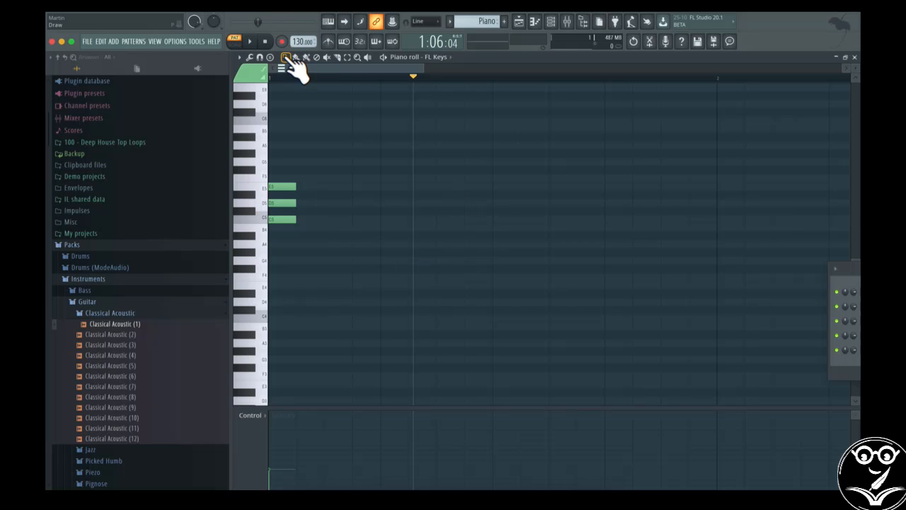
Draw trial E5 notes on steps 3 and 5 of bar 1, and delete them again
click(328, 186)
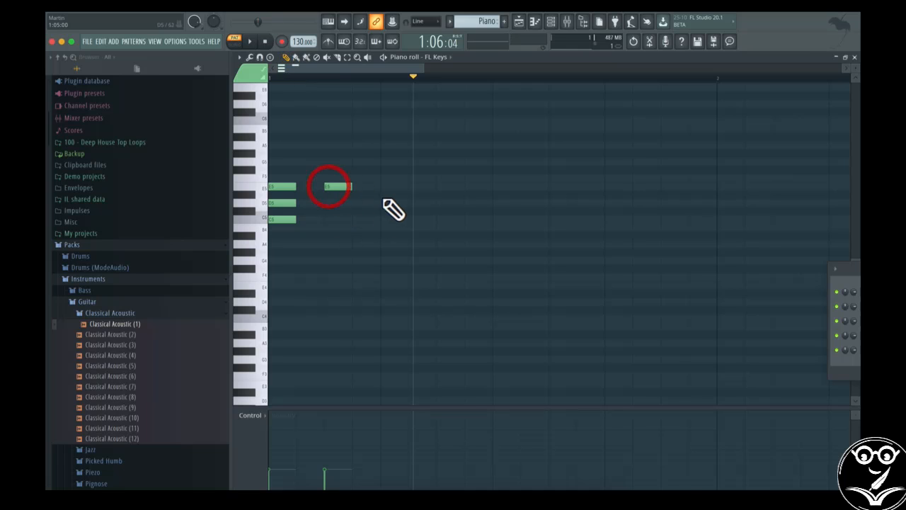
click(388, 187)
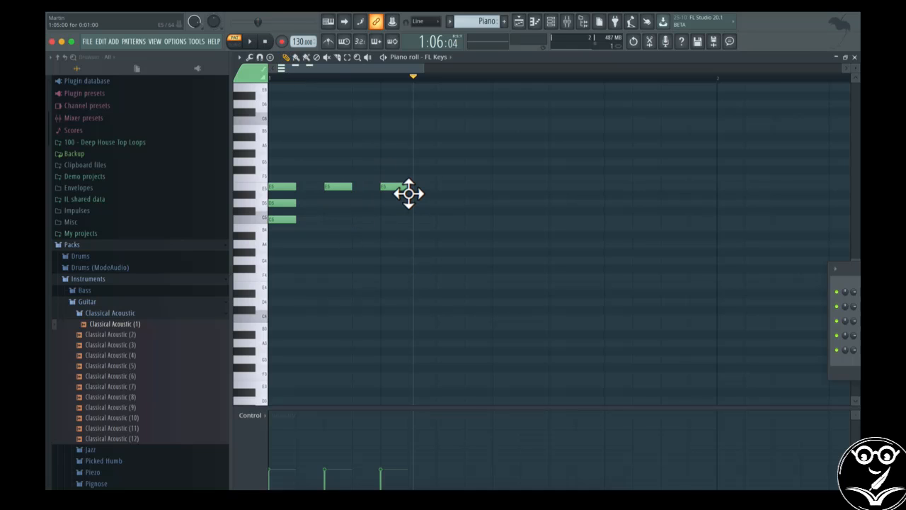
right_click(405, 189)
right_click(344, 190)
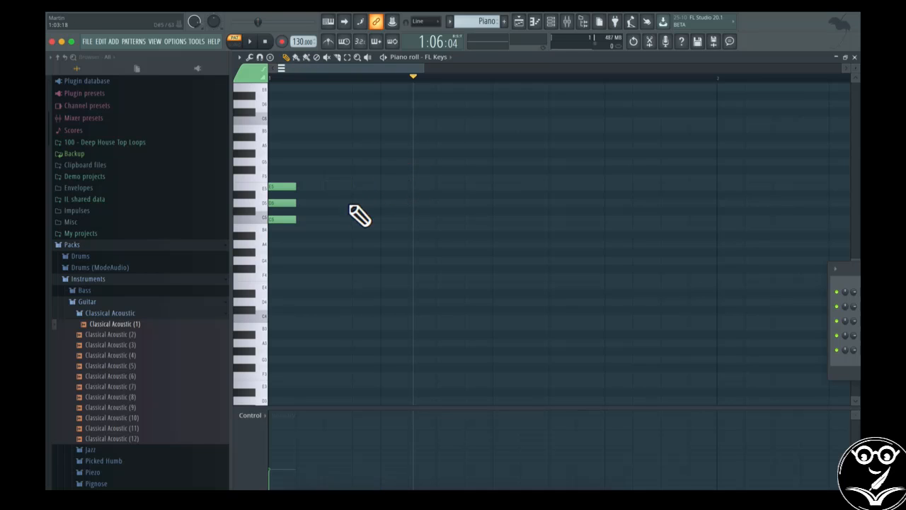
click(338, 187)
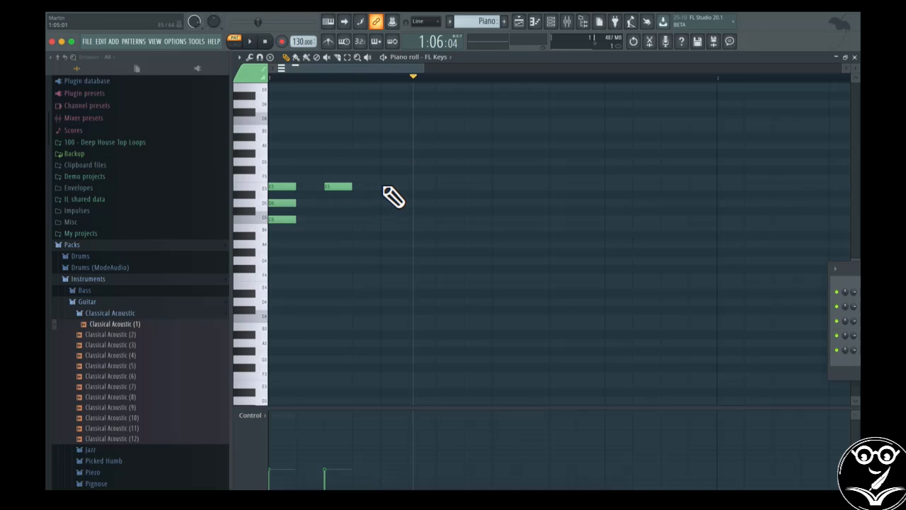
right_click(349, 188)
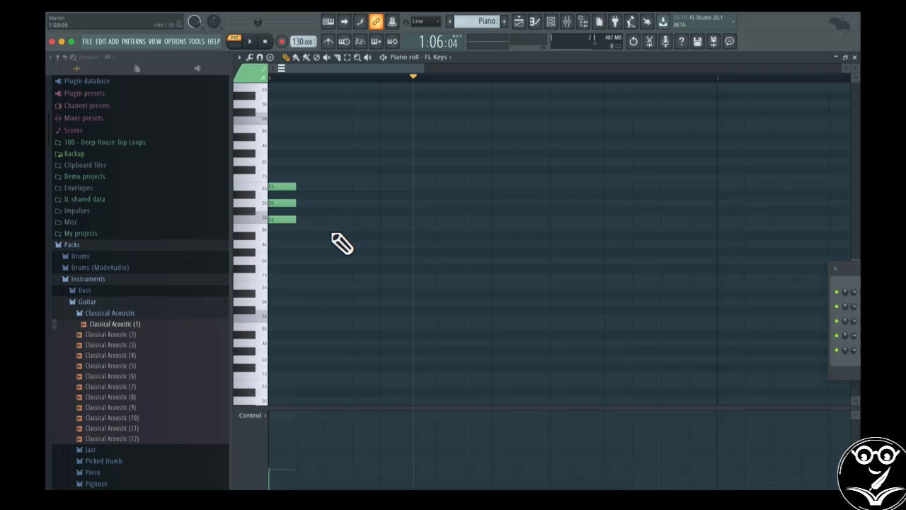
Delete the stacked E5, D5 and C5 notes at the start of bar 1
right_click(283, 186)
right_click(281, 202)
right_click(279, 219)
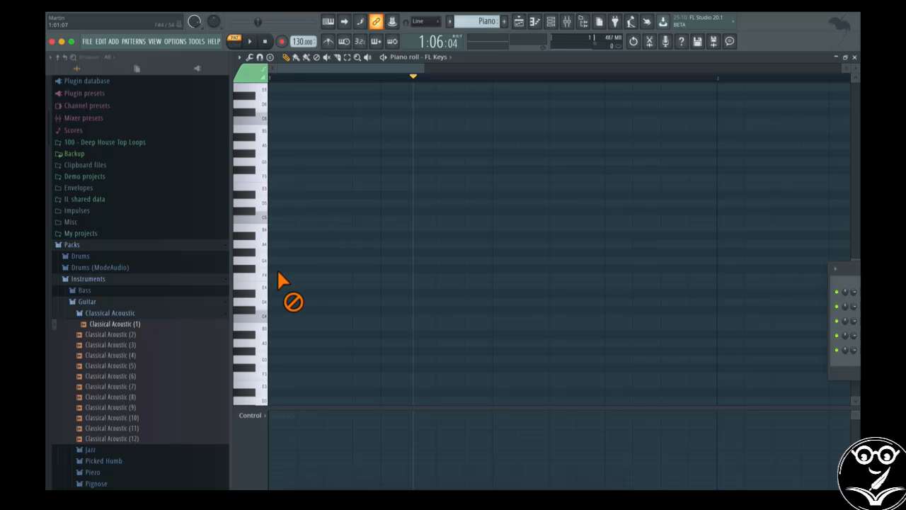
Draw one-step C5, D5 and E5 notes at the start of bar 1 and an E5 note on step 12
click(280, 219)
click(279, 203)
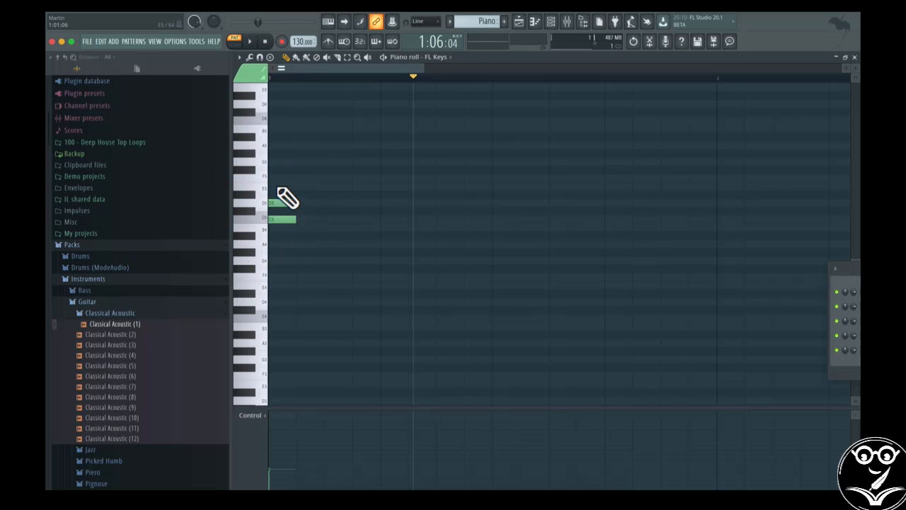
click(281, 187)
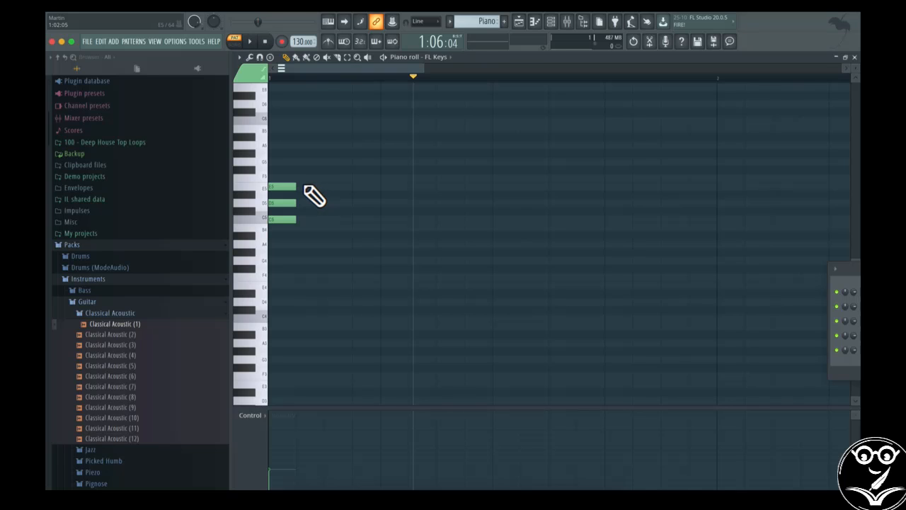
drag(306, 188, 592, 194)
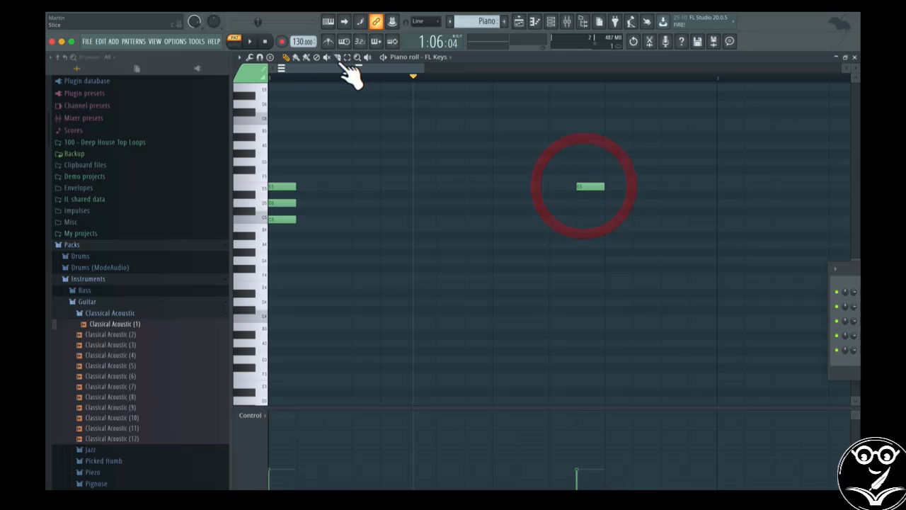
Paint a trial run of D#5 notes across steps 4 to 10 of bar 1, and delete them and the E5 note on step 12
click(301, 57)
drag(352, 196, 545, 196)
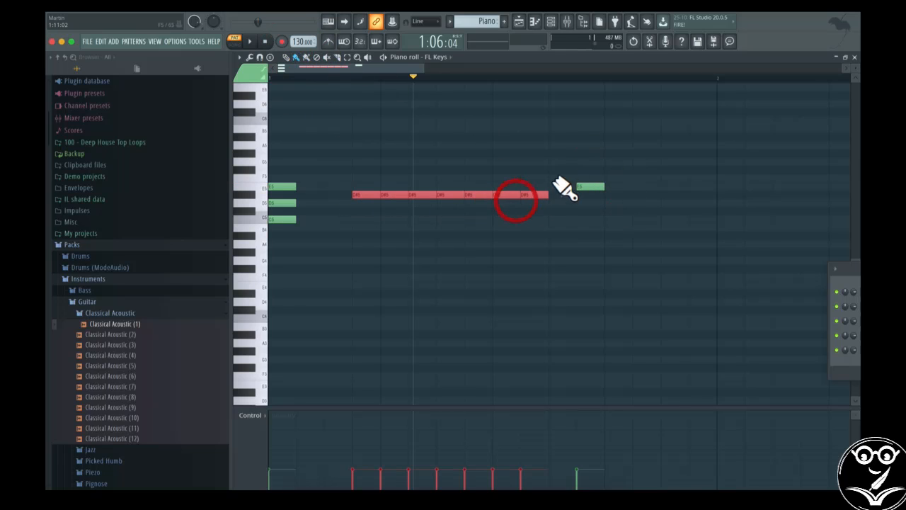
right_click(537, 195)
right_click(585, 185)
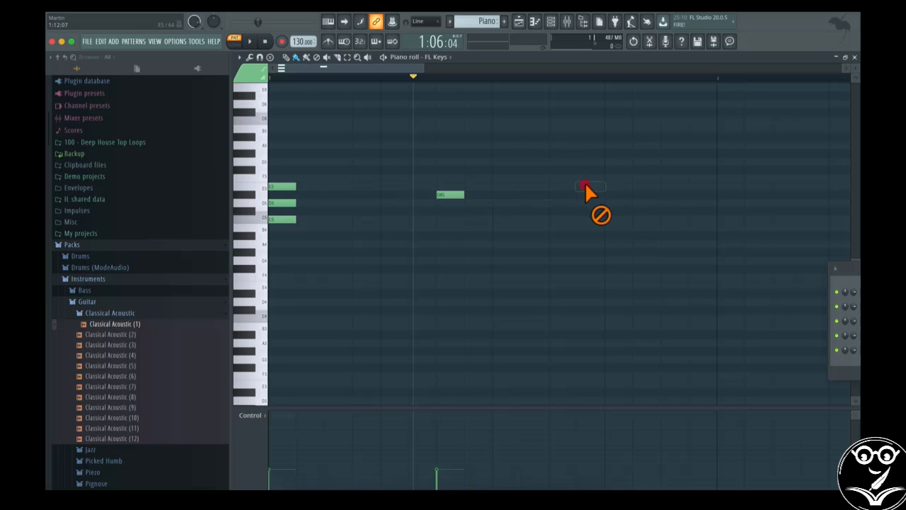
right_click(446, 194)
Draw one-step E5, D5 and C5 chords on steps 3, 5 and 7 of bar 1
click(286, 57)
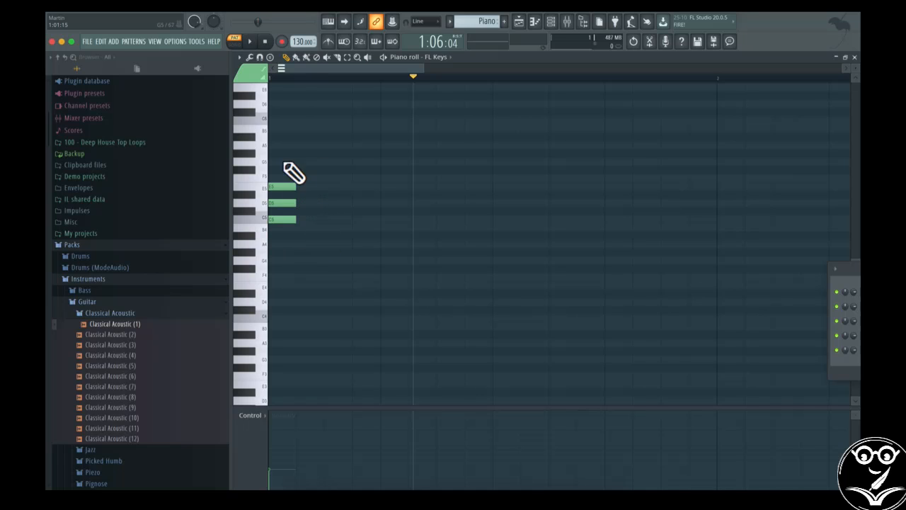
click(329, 186)
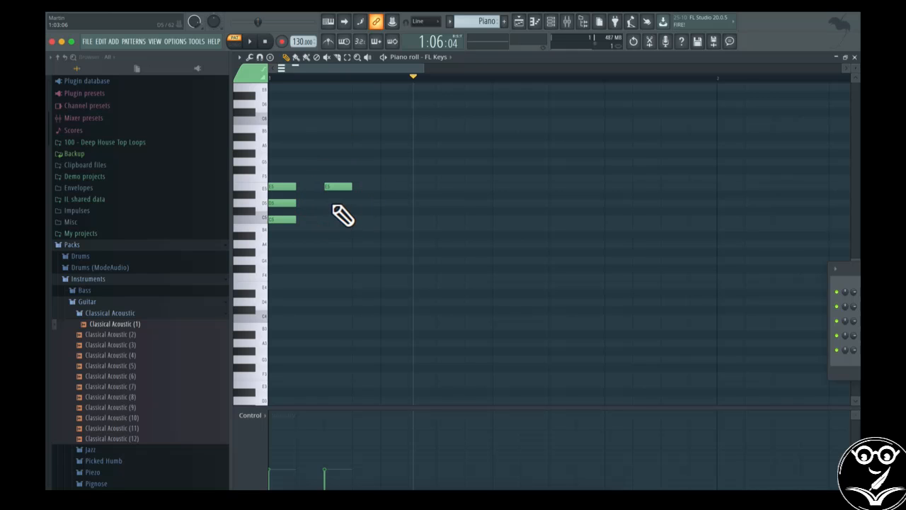
click(328, 204)
click(328, 219)
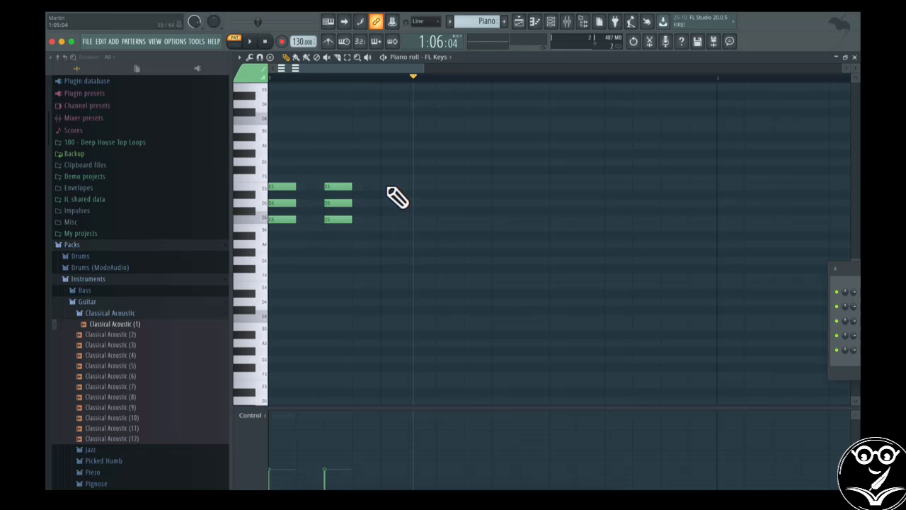
click(384, 186)
click(384, 203)
click(385, 219)
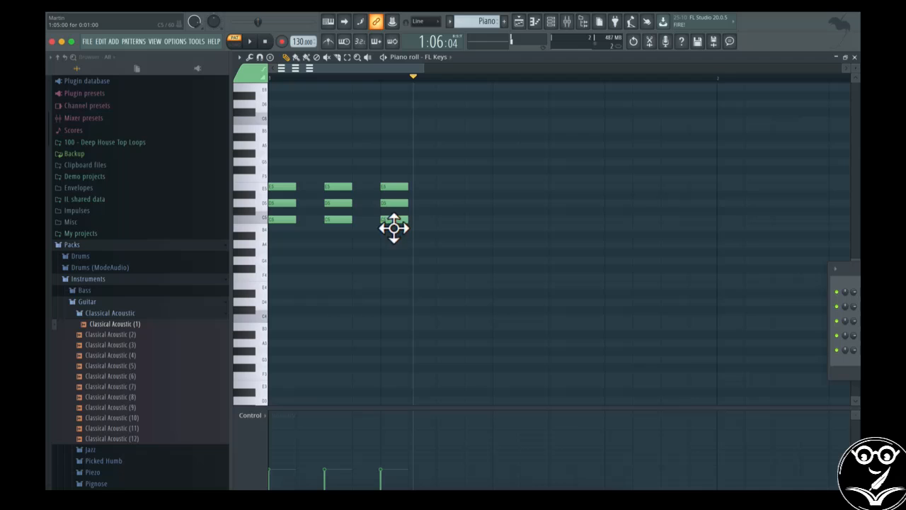
click(444, 187)
click(444, 203)
click(445, 220)
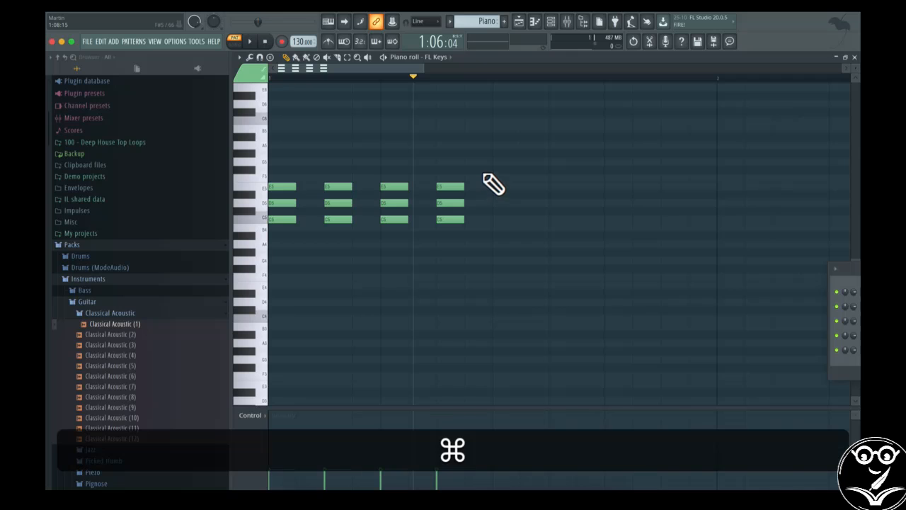
Select the four chords and paste a copy of them onto steps 9, 11, 13 and 15 of bar 1
drag(462, 188, 435, 233)
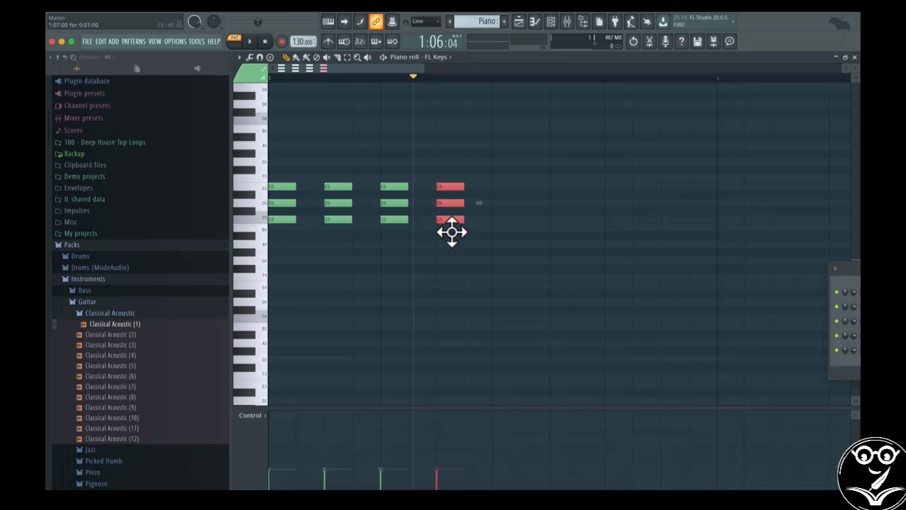
drag(484, 150, 438, 242)
drag(438, 244, 274, 238)
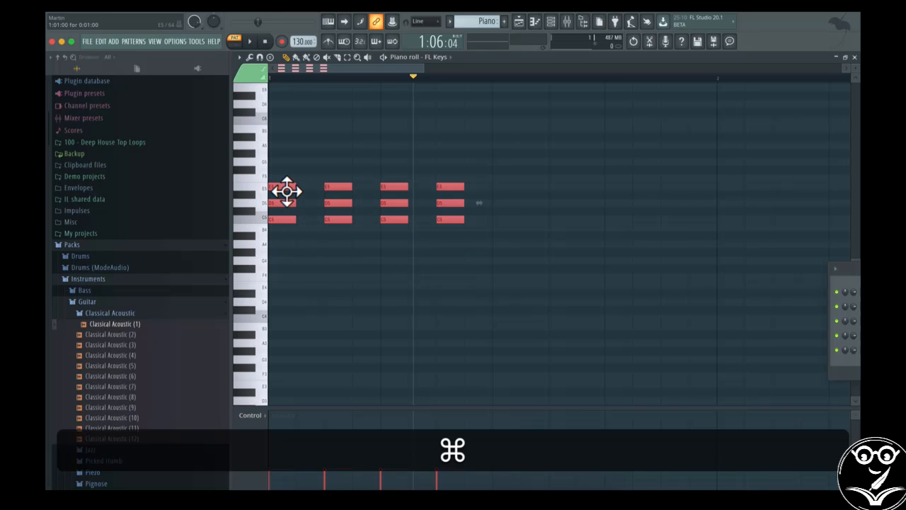
drag(286, 193, 330, 194)
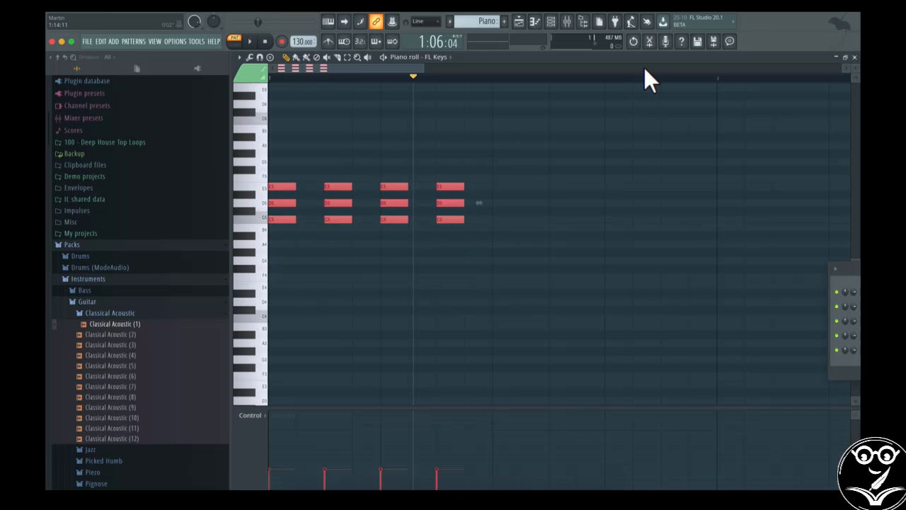
key(super)
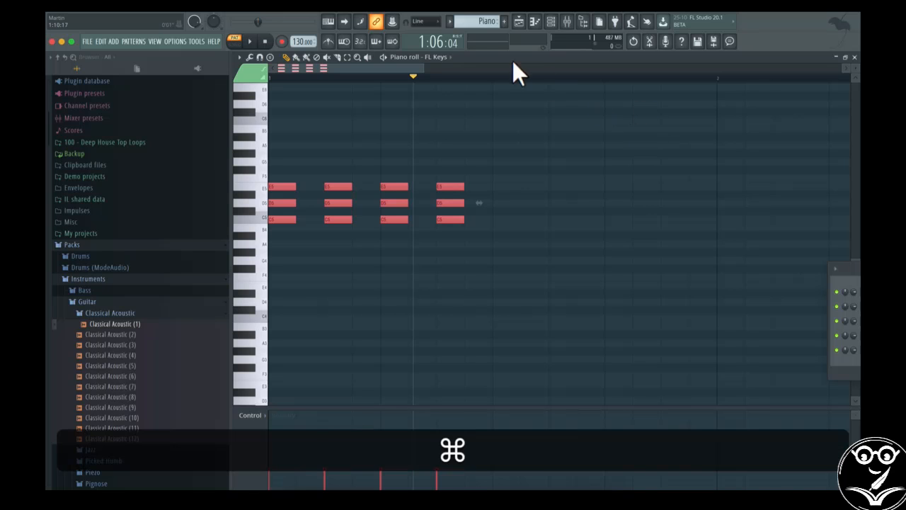
click(492, 76)
key(super+v)
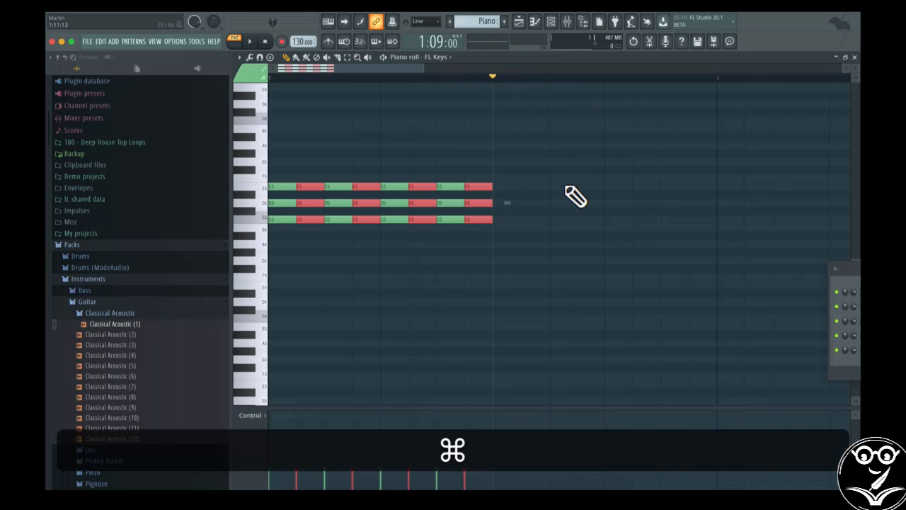
drag(364, 192, 562, 200)
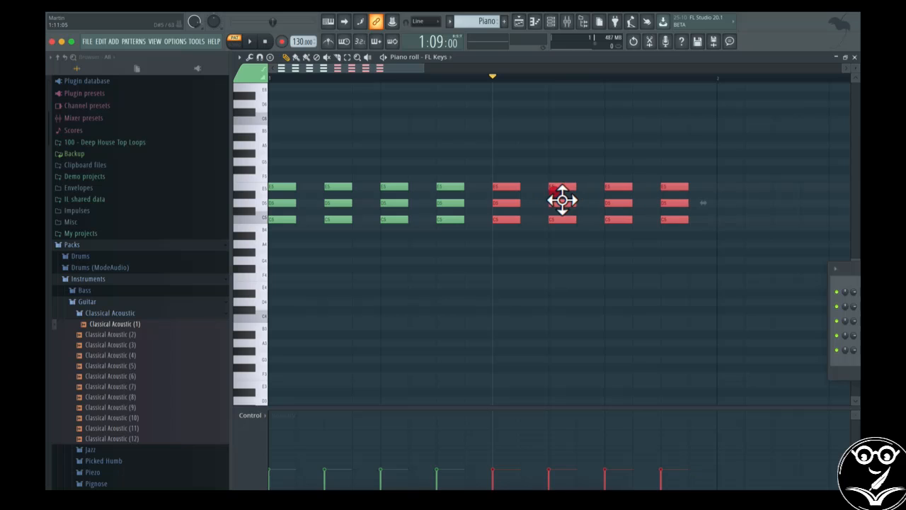
Duplicate all eight chords of bar 1 into bar 2, and briefly play the pattern
click(560, 99)
right_click(571, 100)
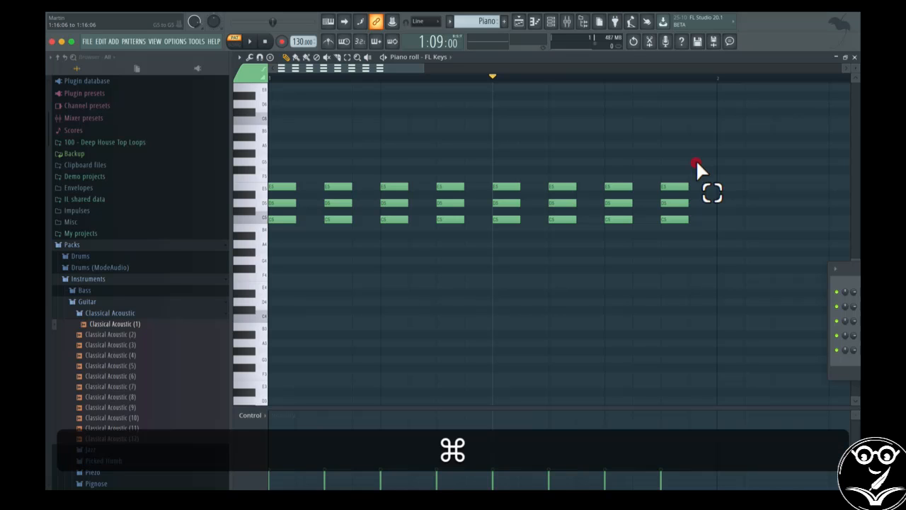
drag(697, 162, 214, 261)
mouse_move(307, 195)
mouse_down()
mouse_move(657, 184)
mouse_move(753, 196)
mouse_move(741, 200)
mouse_up()
key(space)
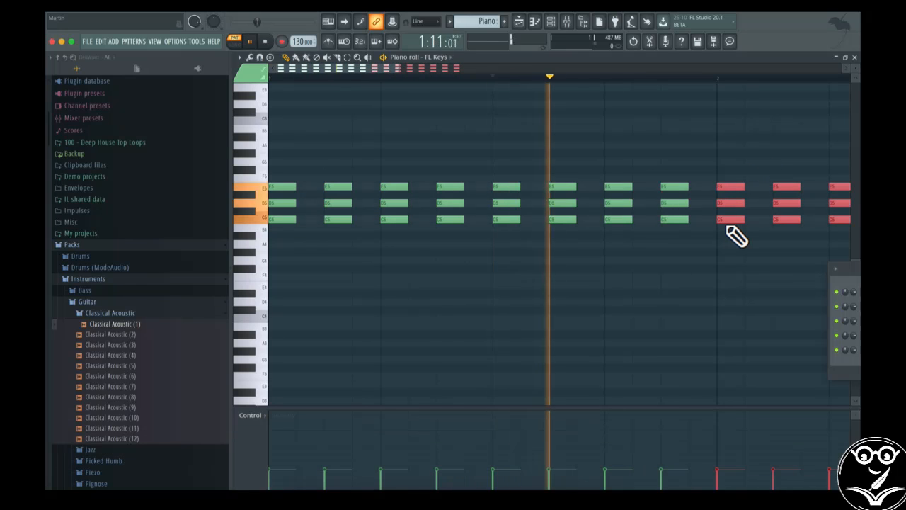
key(space)
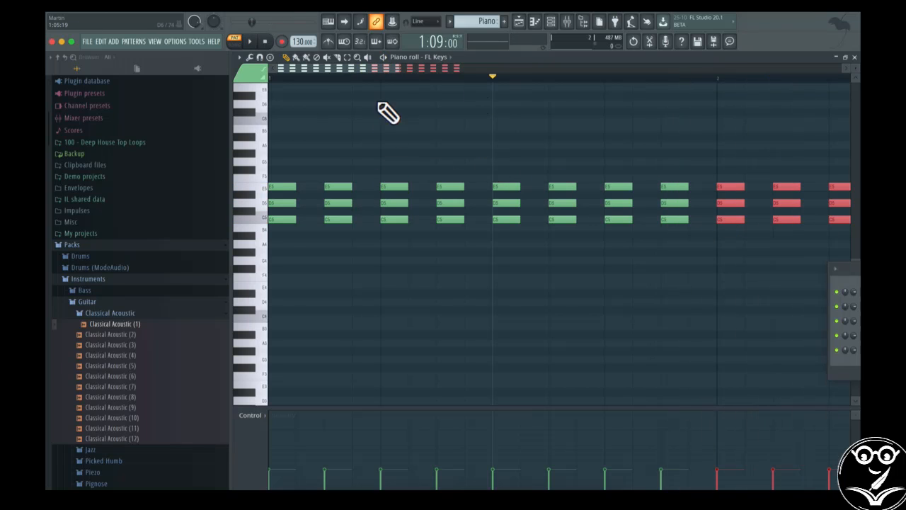
Increase the height of the piano roll's note rows and close the floating channel rack
mouse_move(856, 68)
mouse_down()
mouse_move(857, 56)
mouse_move(857, 83)
mouse_move(856, 74)
mouse_up()
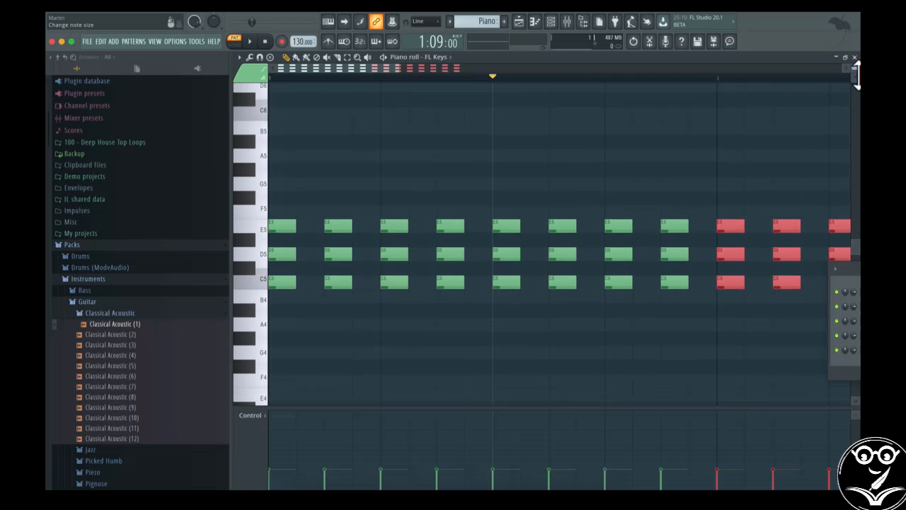
drag(855, 281, 486, 261)
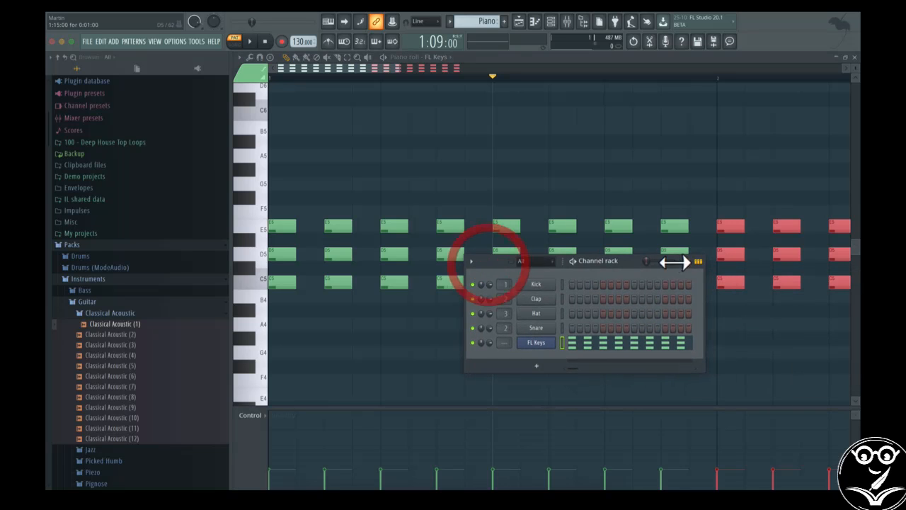
click(551, 21)
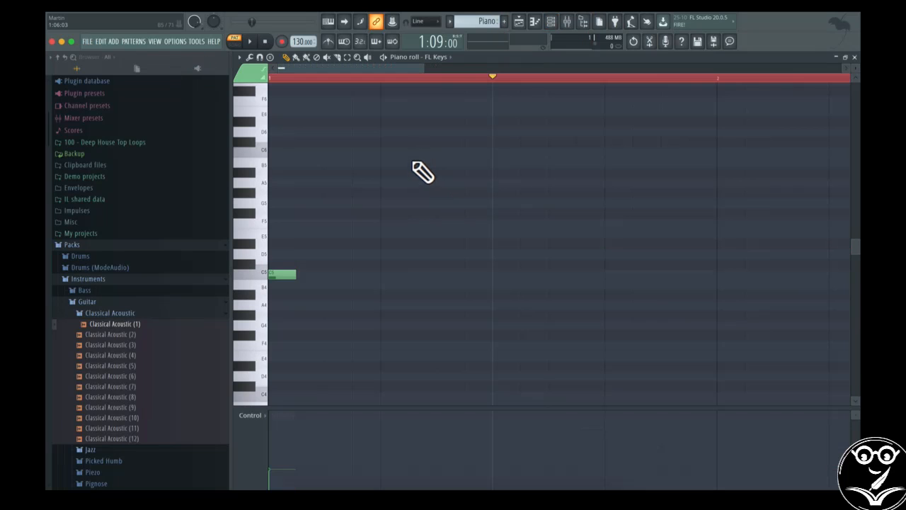
Stack D5 and E5 notes on the C5 note at step 1, and draw the same three-note chord on step 3
click(270, 253)
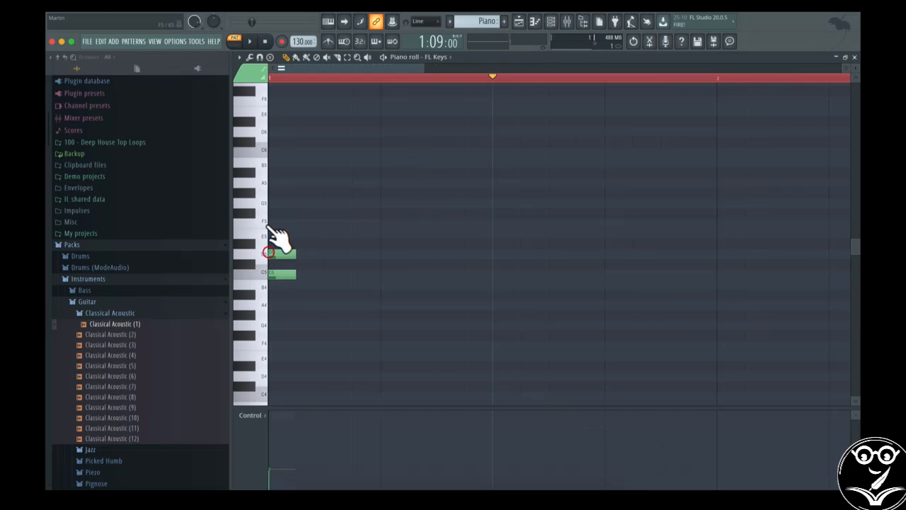
click(270, 233)
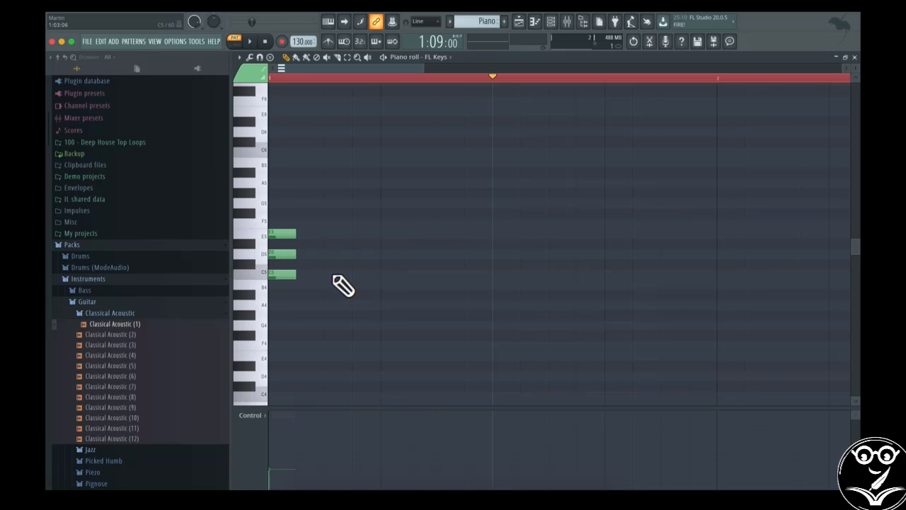
click(333, 275)
click(332, 233)
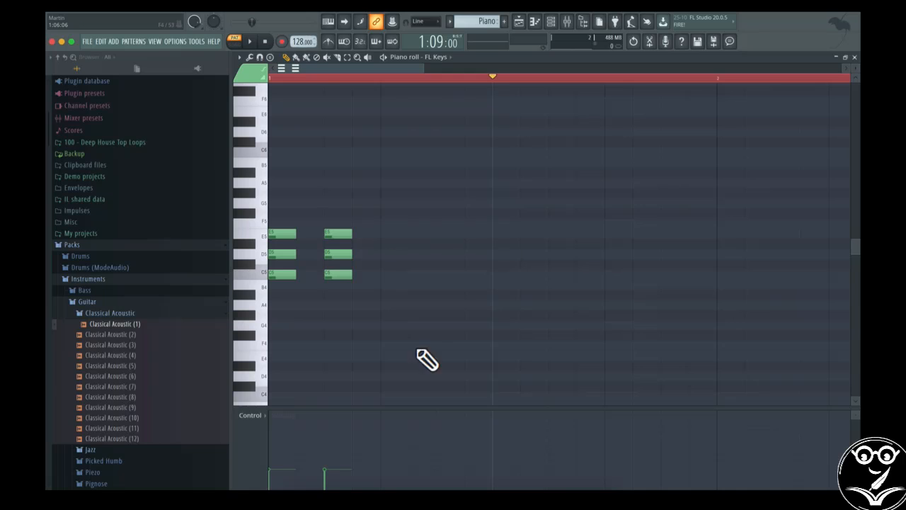
Draw one-step E5, D5 and C5 notes on steps 5 and 7 of bar 1
click(393, 234)
click(394, 254)
click(393, 274)
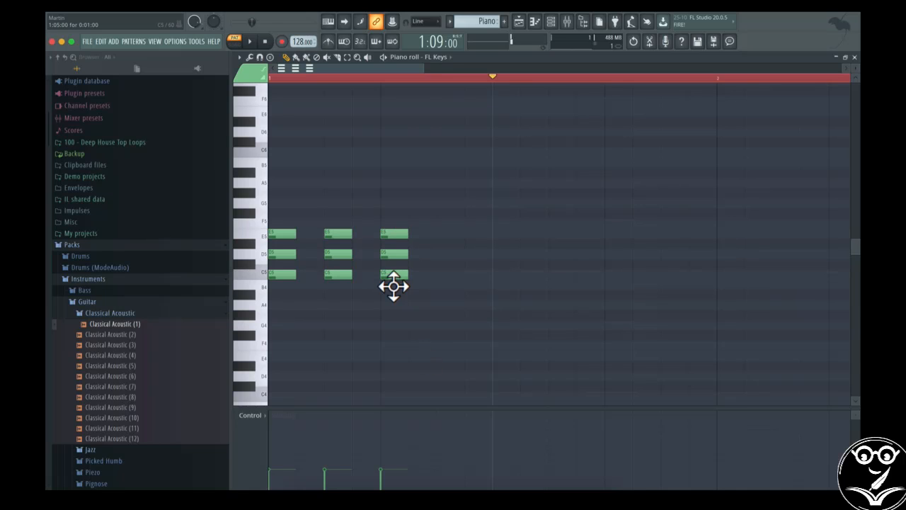
click(450, 233)
click(450, 254)
click(451, 273)
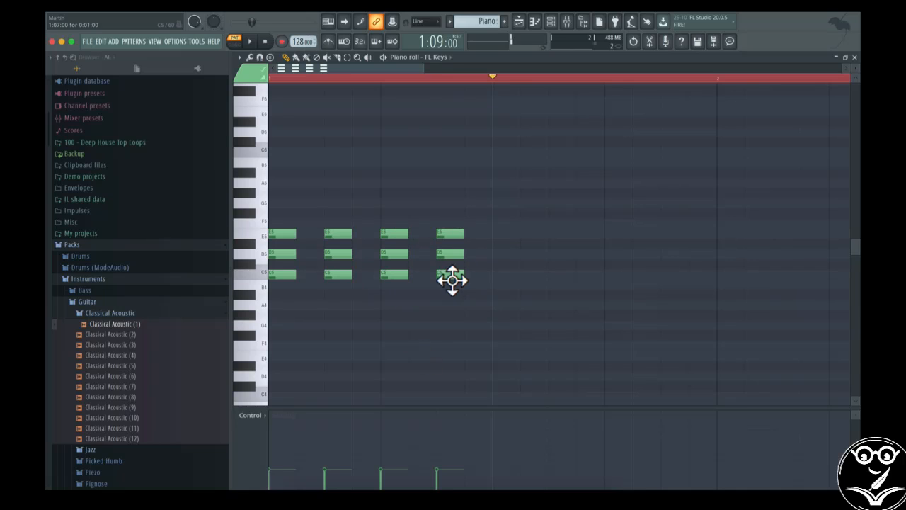
Play the piano pattern to hear the four chords, and stop playback
key(space)
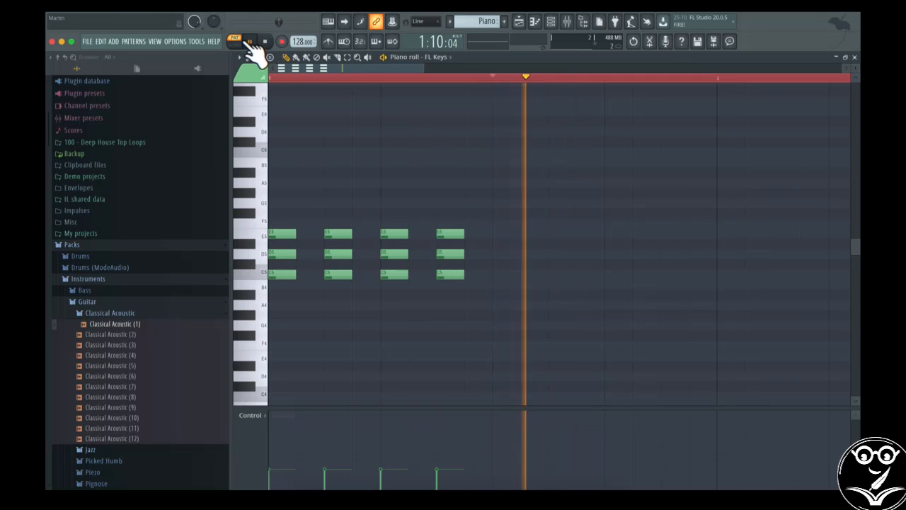
key(space)
key(space)
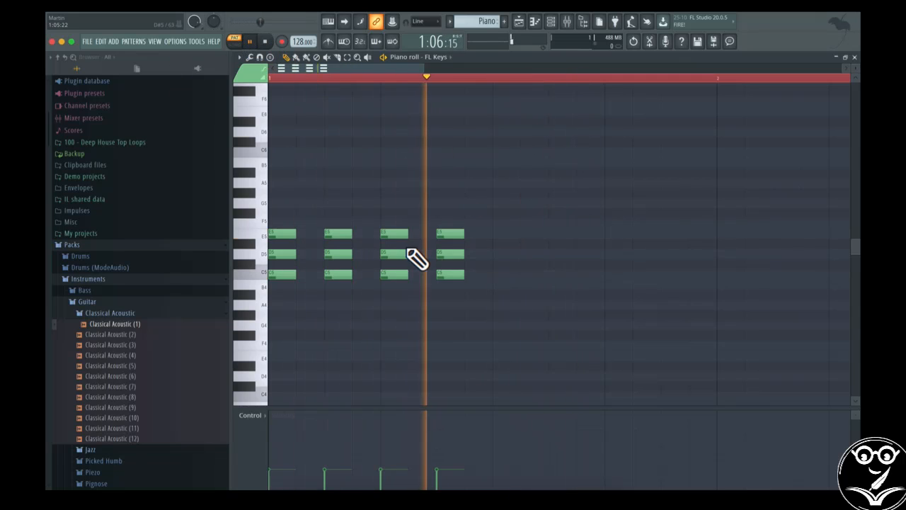
key(space)
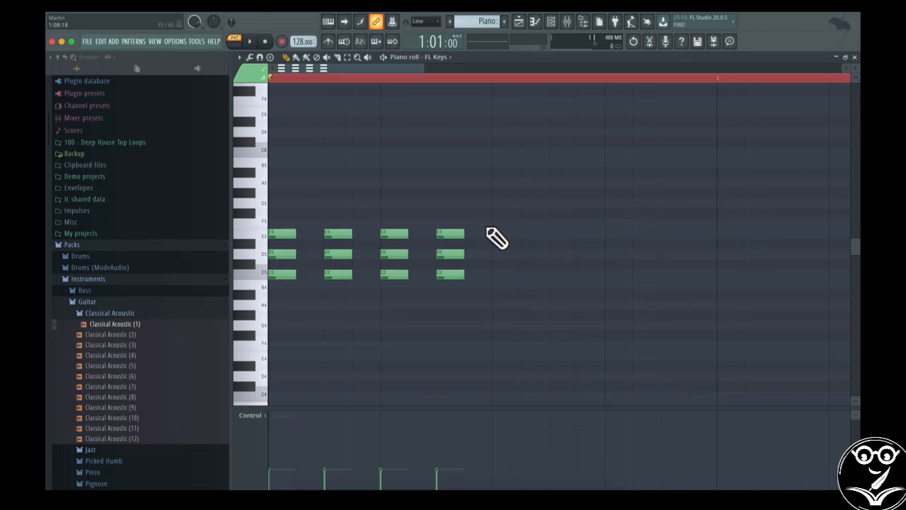
Duplicate the four chords onto steps 9, 11, 13 and 15 of bar 1, and delete the stray F#5 note
key(super)
drag(494, 206, 253, 296)
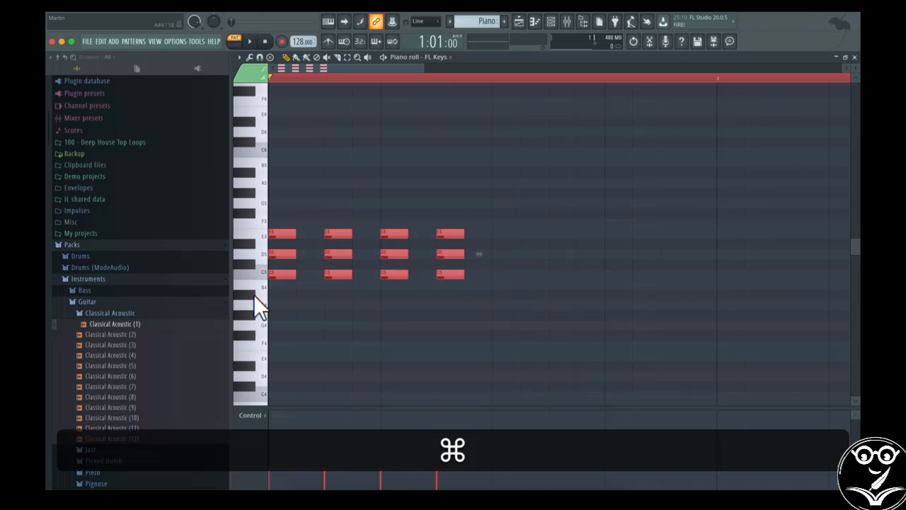
drag(342, 255, 369, 255)
drag(312, 245, 513, 240)
click(514, 209)
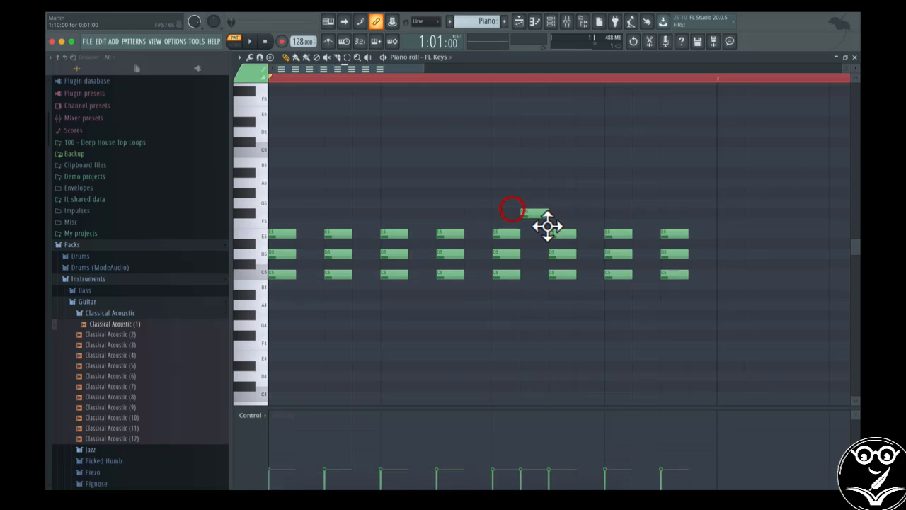
right_click(539, 216)
Move the C5 notes on steps 9, 11 and 13 down to A4 one at a time
drag(514, 283, 512, 313)
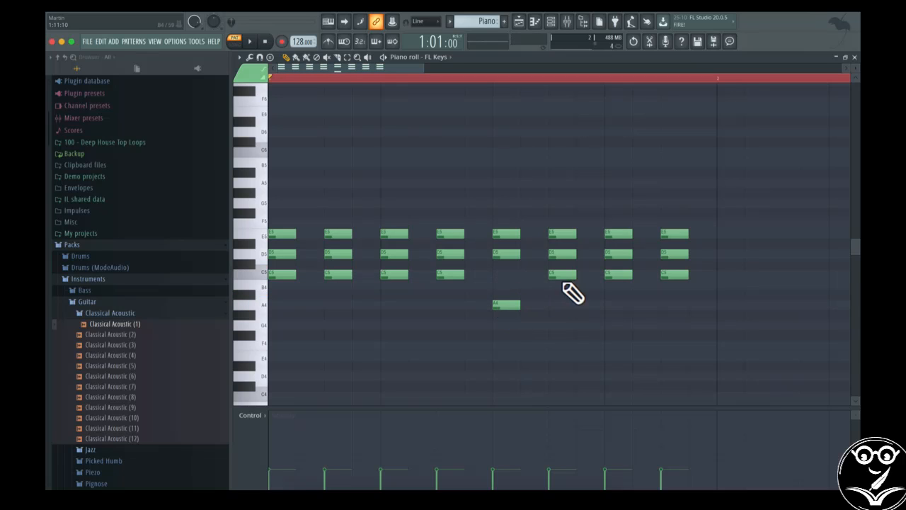
drag(571, 282, 568, 315)
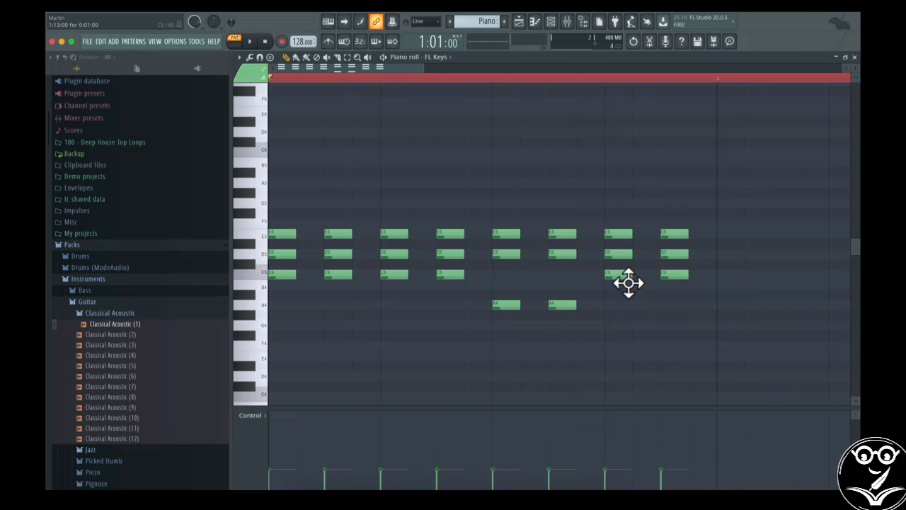
drag(627, 277, 627, 310)
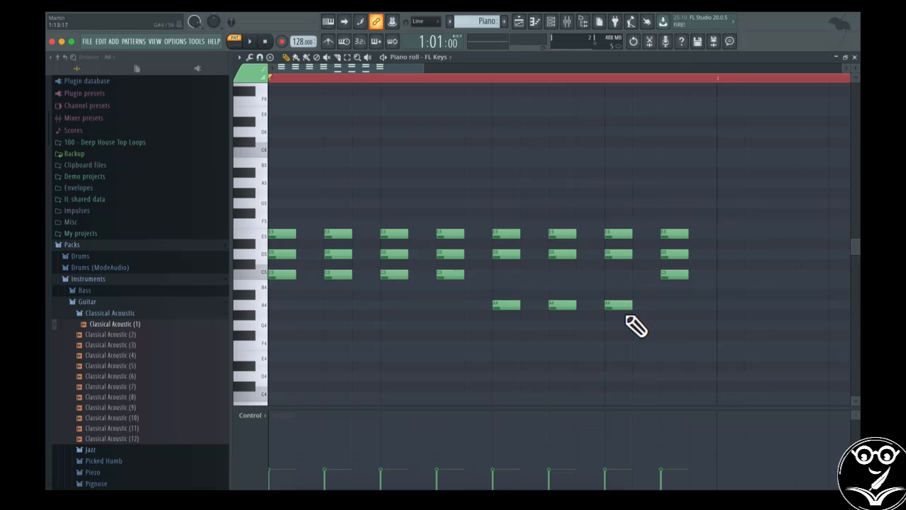
Revert the individual note moves so that the A4 notes on steps 9, 11 and 13 go back to C5
key(super+z)
key(super+z)
key(super+z)
drag(563, 316, 568, 285)
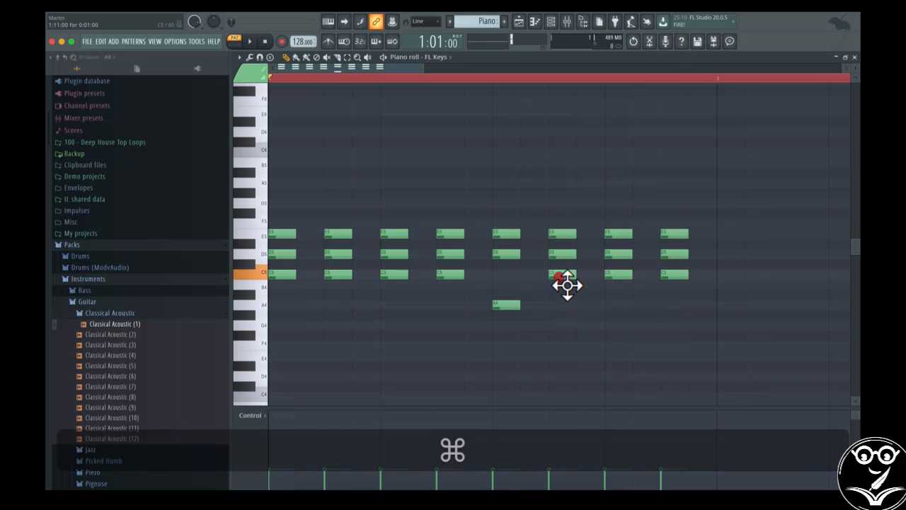
drag(514, 316, 515, 281)
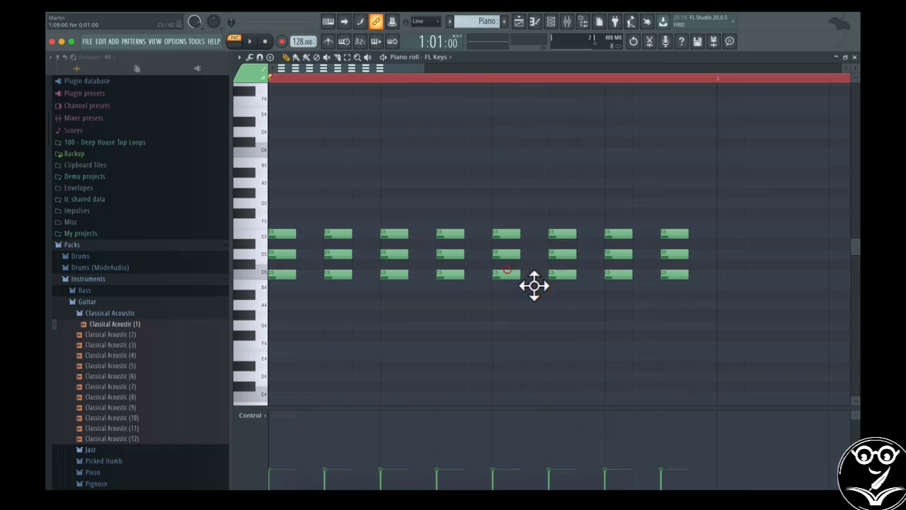
Move the four selected C5 notes on steps 9, 11, 13 and 15 down to A4 together
drag(701, 270, 509, 316)
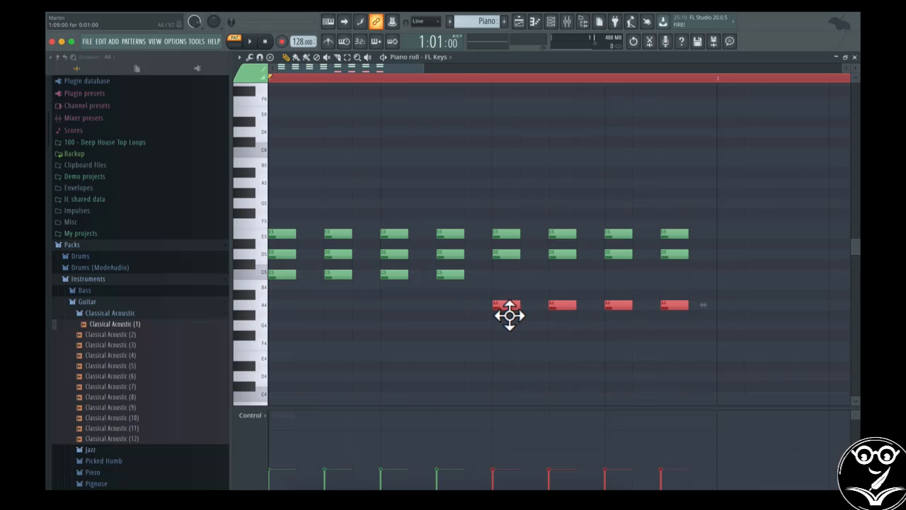
Play back the pattern and move the four E5 notes on steps 9, 11, 13 and 15 of bar 1 up to F5 together
key(space)
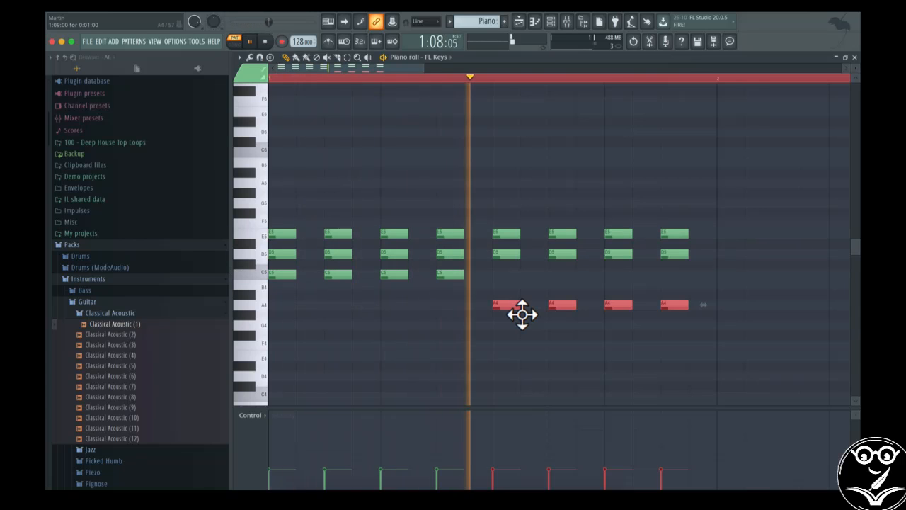
key(space)
key(space)
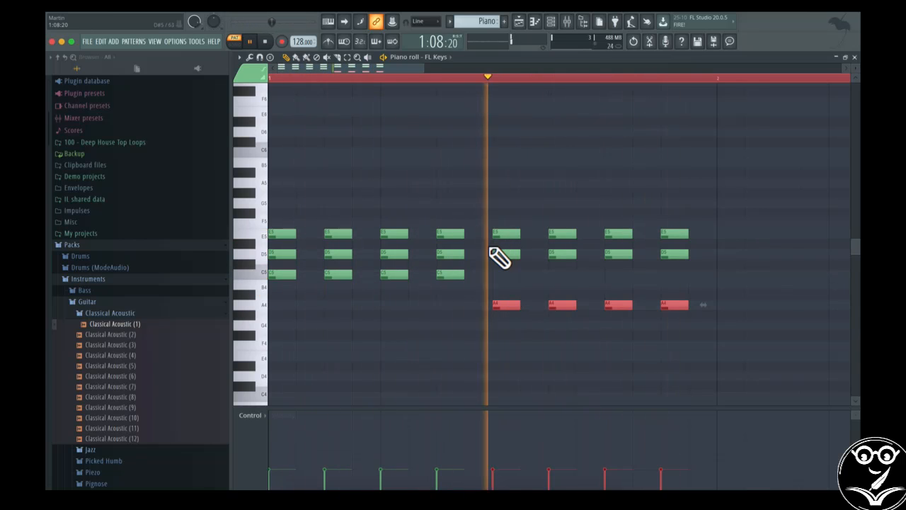
key(space)
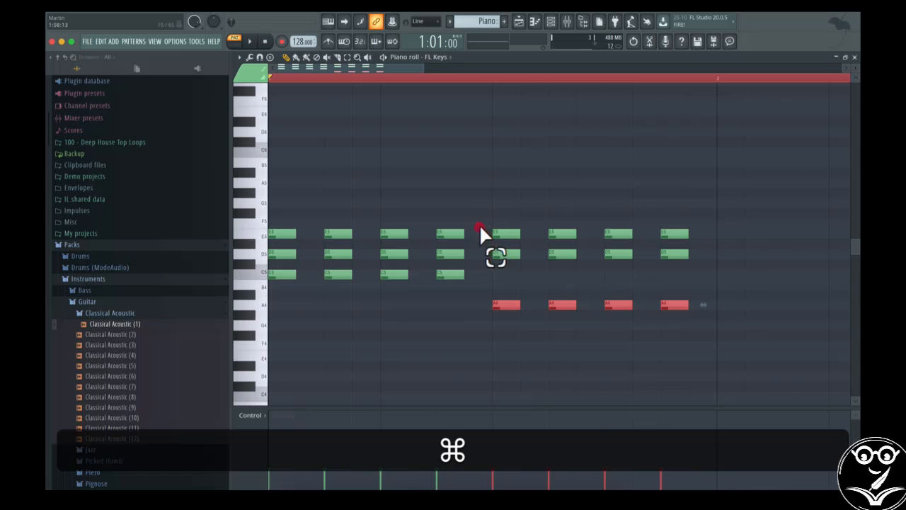
drag(480, 228, 691, 231)
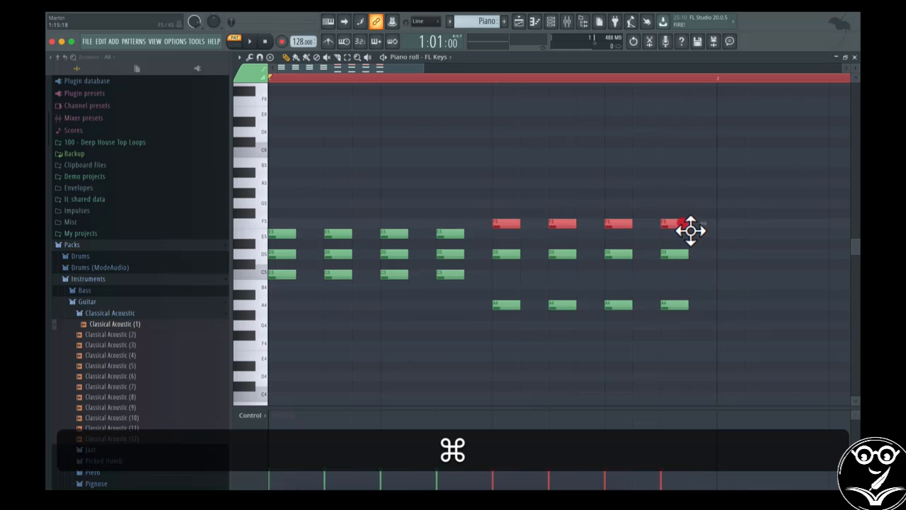
key(space)
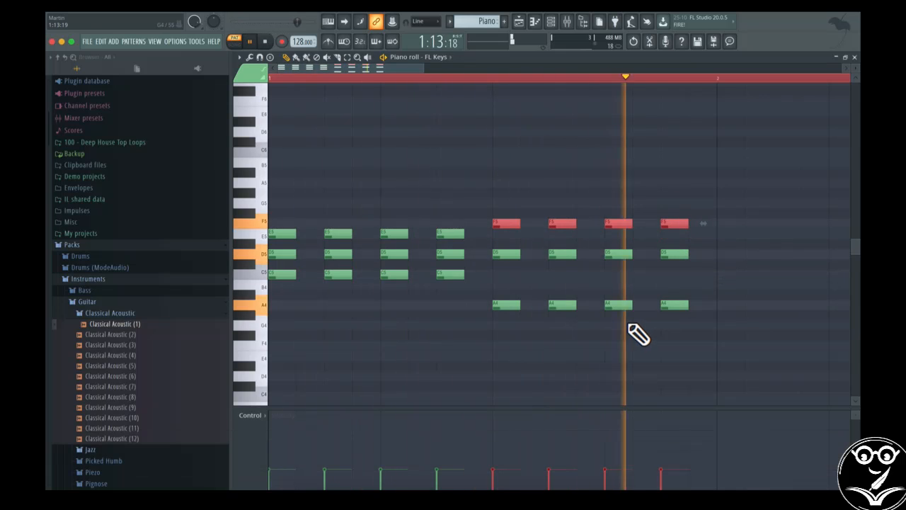
key(space)
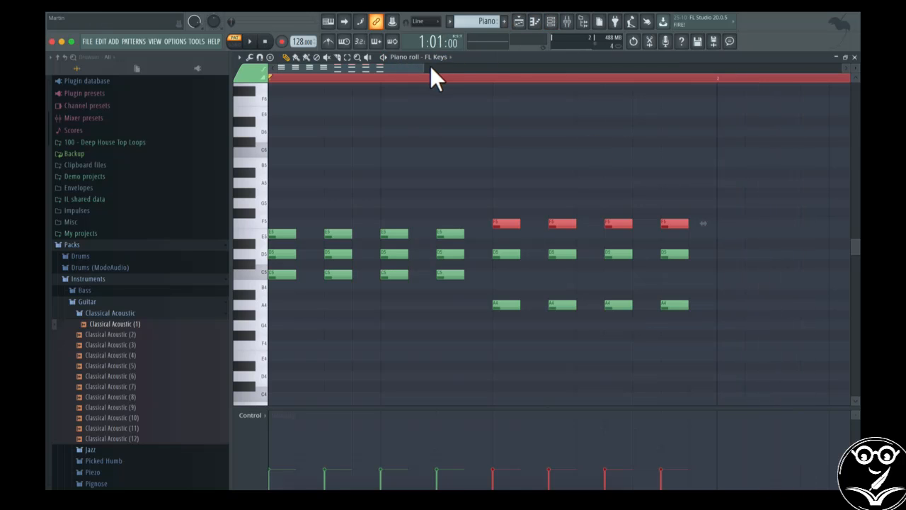
Duplicate the four chords on steps 9, 11, 13 and 15 of bar 1 onto steps 1, 3, 5 and 7 of bar 2
mouse_move(430, 70)
mouse_down()
mouse_move(418, 71)
mouse_move(602, 69)
mouse_up()
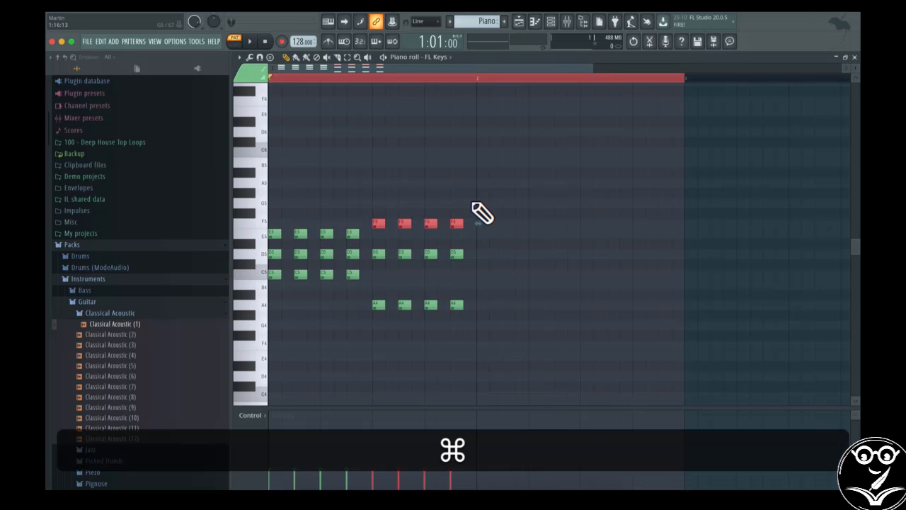
drag(469, 200, 366, 332)
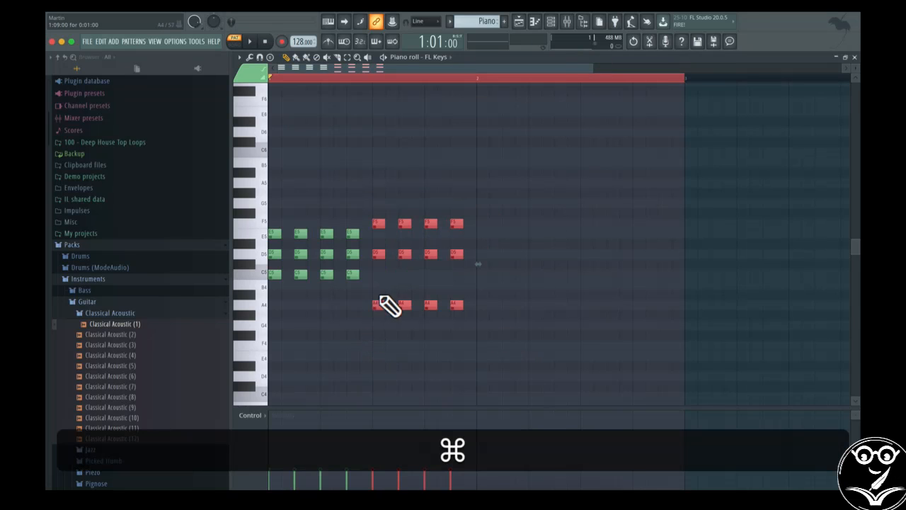
drag(396, 225, 501, 234)
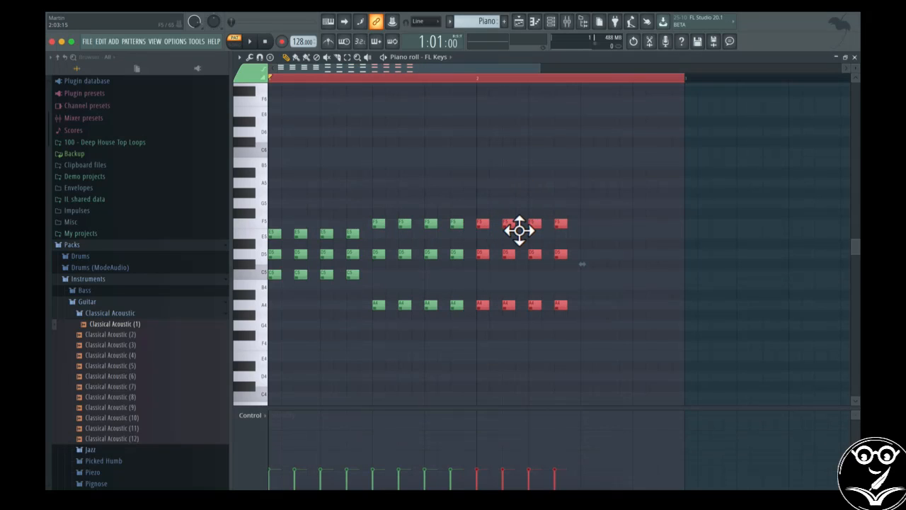
click(510, 224)
drag(519, 226, 509, 226)
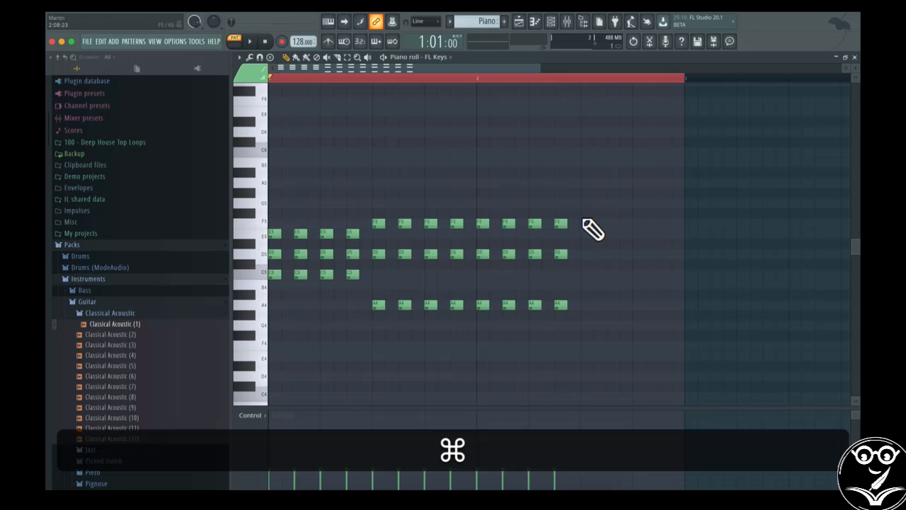
Vary the four bar 2 chords by moving their F5 notes to G5 and their A4 notes to C5, auditioning the pattern
drag(583, 218, 488, 246)
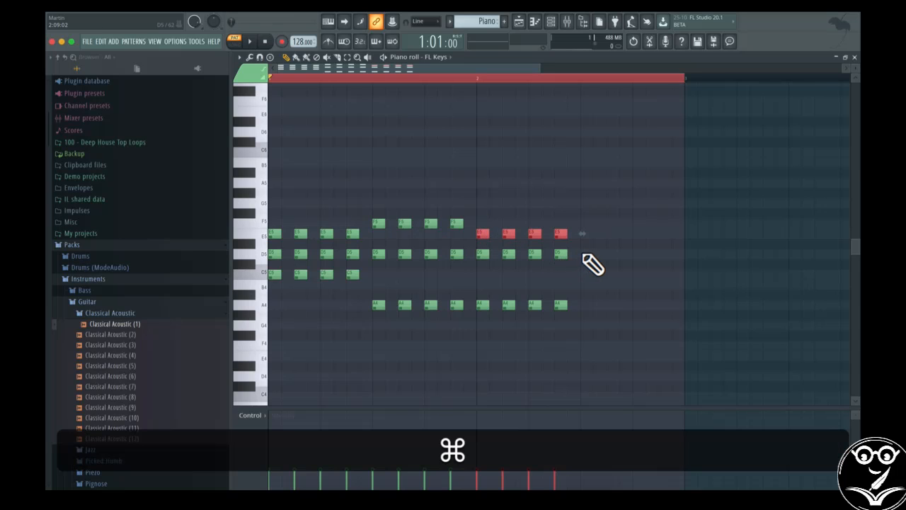
drag(581, 251, 487, 263)
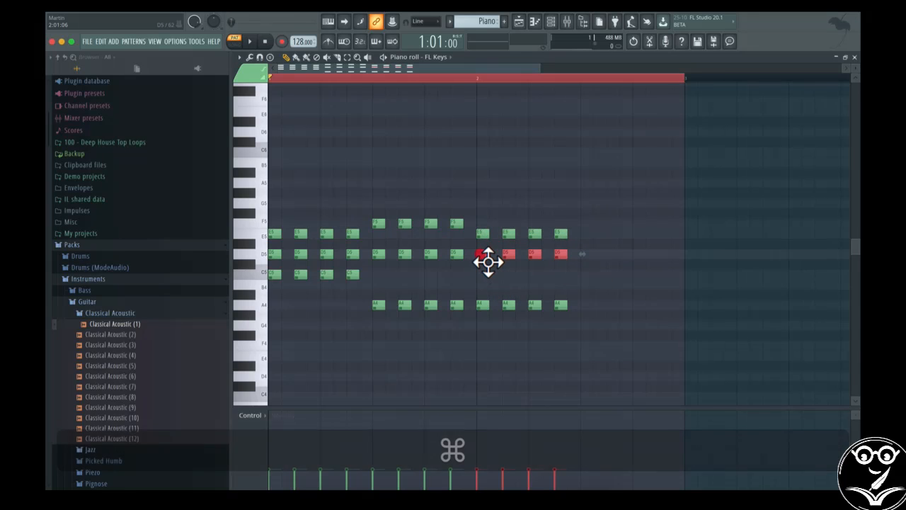
mouse_move(586, 296)
mouse_down()
mouse_move(470, 309)
mouse_move(489, 302)
mouse_move(489, 291)
mouse_up()
key(space)
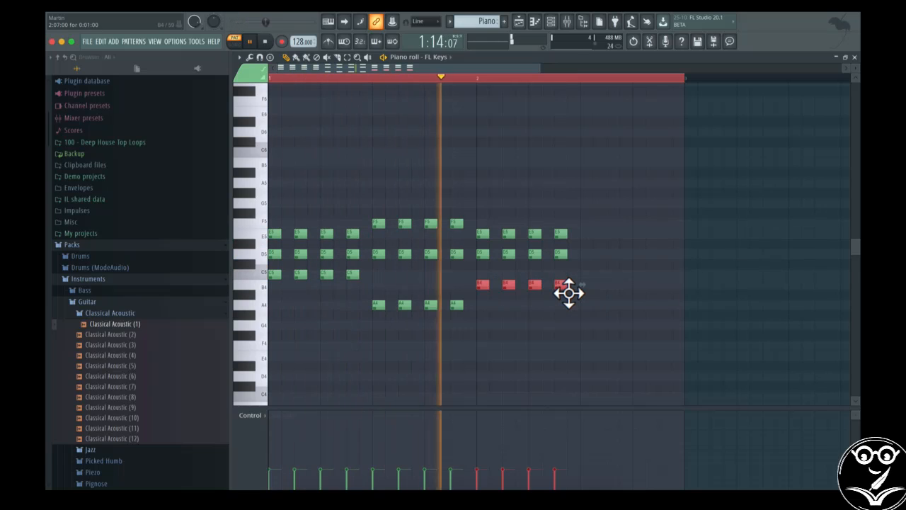
key(space)
drag(569, 293, 571, 280)
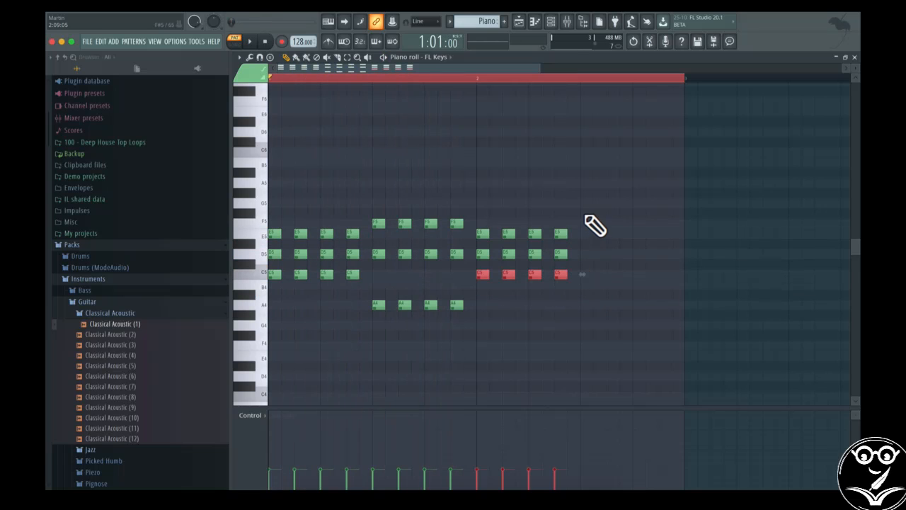
drag(586, 221, 489, 206)
key(space)
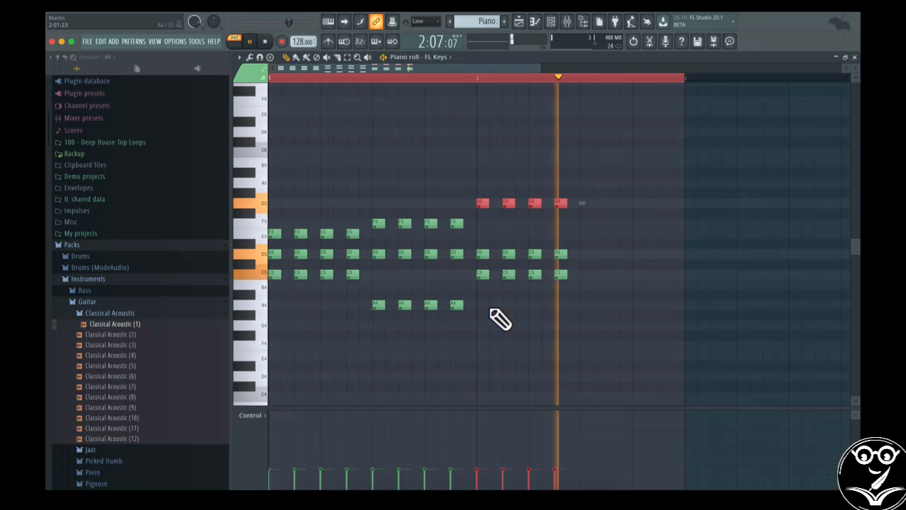
key(space)
Copy the four bar 2 chords, paste them onto steps 9, 11, 13 and 15 of bar 2, and deselect them
drag(582, 179, 484, 293)
key(super+c)
key(super+v)
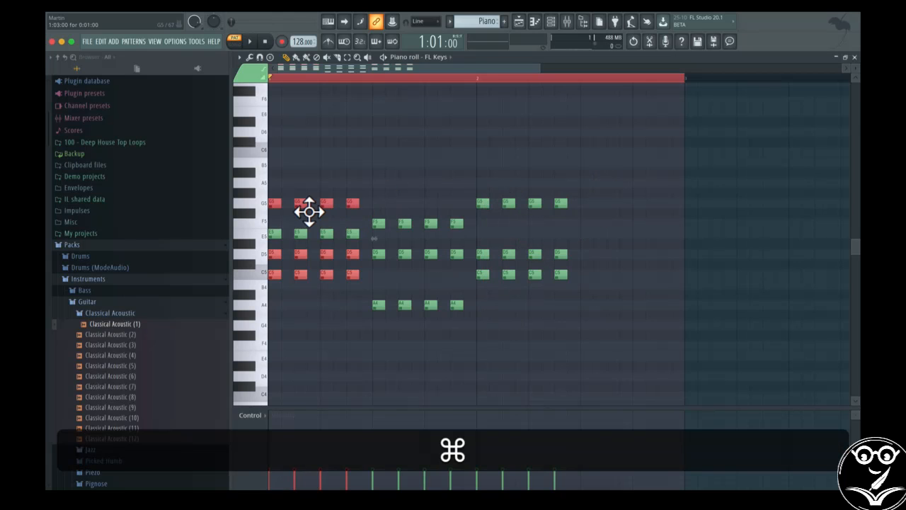
drag(304, 206, 617, 204)
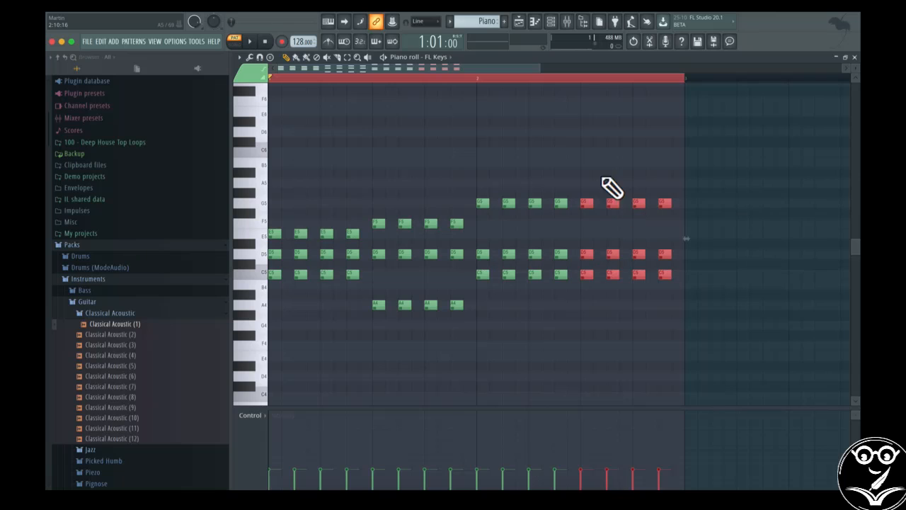
click(611, 187)
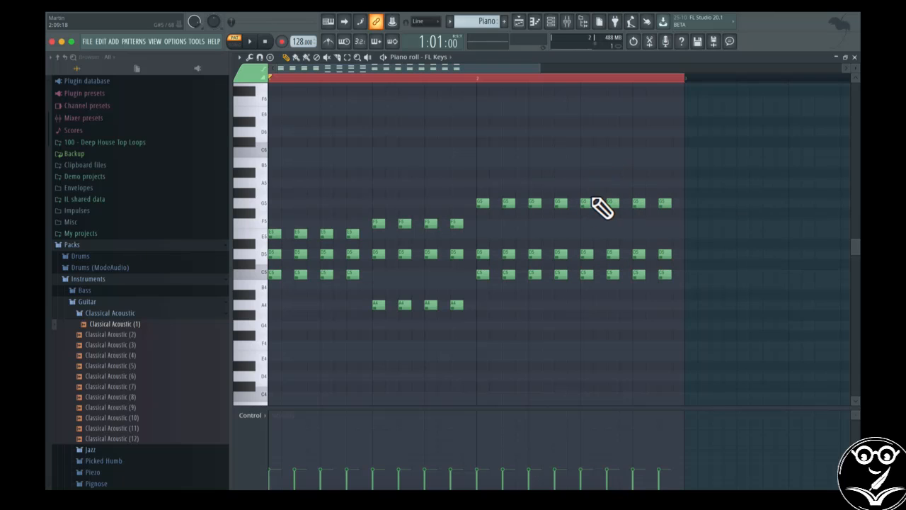
Move the last four chords' G5 notes down to F5 and their C5 notes down to G4, and play the pattern
key(super)
drag(589, 185, 674, 238)
key(super)
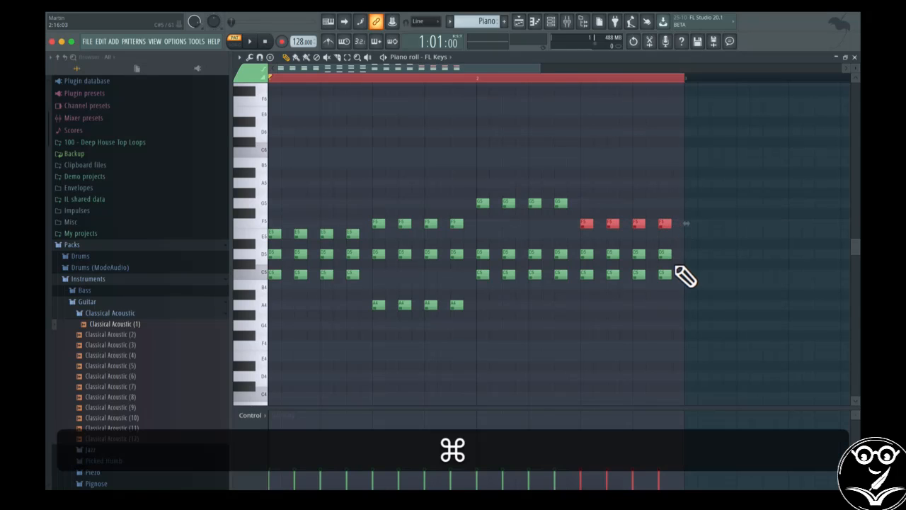
drag(684, 273, 591, 339)
key(space)
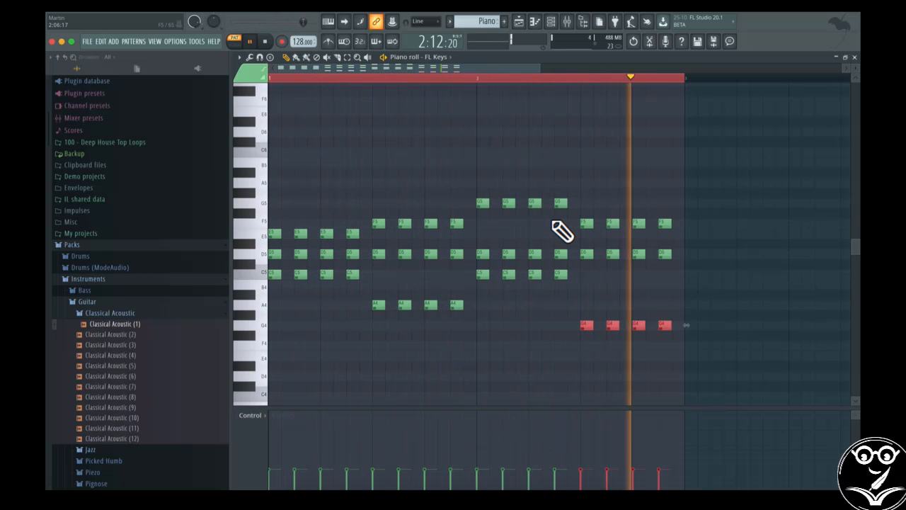
key(space)
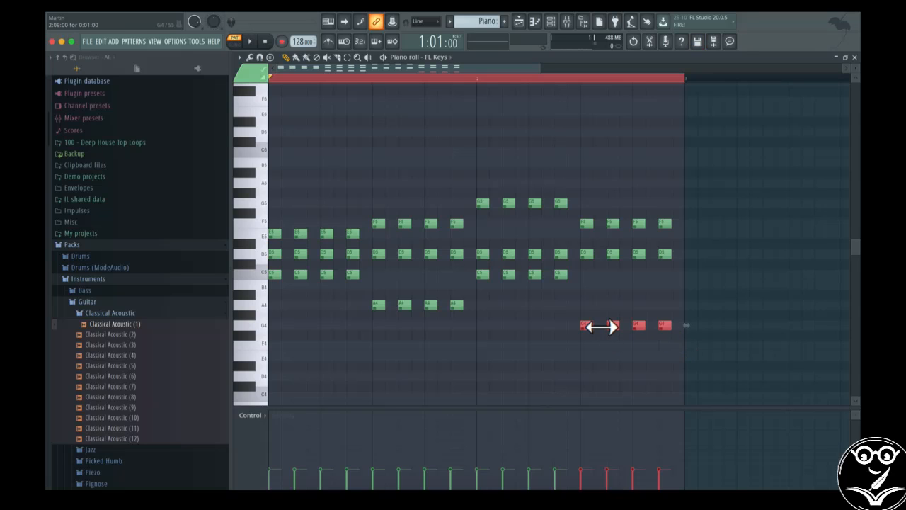
Nudge the four selected G4 notes up and down by semitones, ending on A4
key(shift)
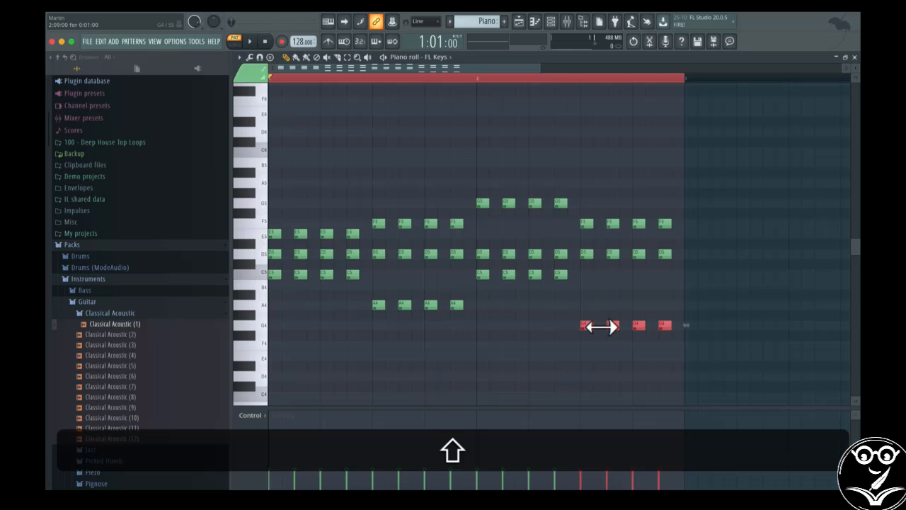
key(shift+Up)
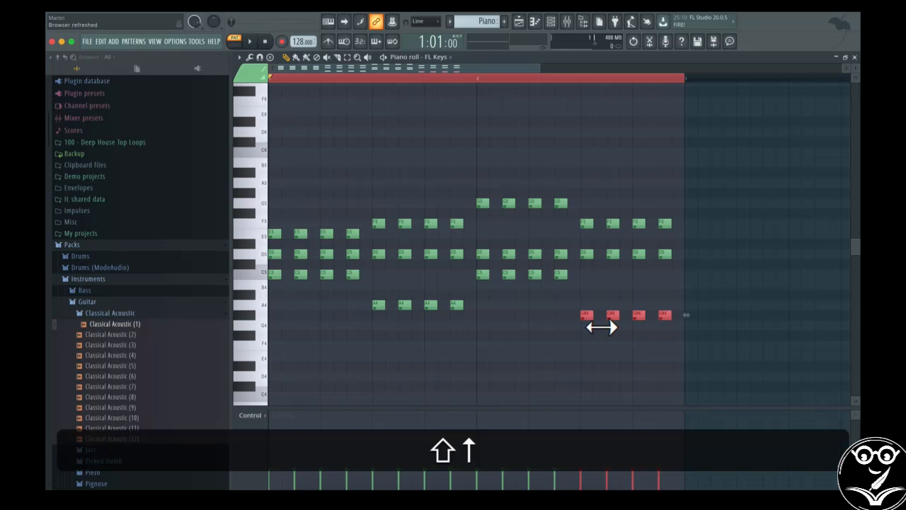
key(shift+Up)
key(shift+Down)
key(shift+Down)
key(shift+Down)
key(shift+Up)
key(shift+Up)
key(shift+Up)
key(shift+Up)
key(shift+Up)
key(shift+Down)
key(shift+Down)
key(shift+Down)
key(shift+Down)
key(shift+Up)
key(shift+Up)
key(shift+Down)
key(shift+Up)
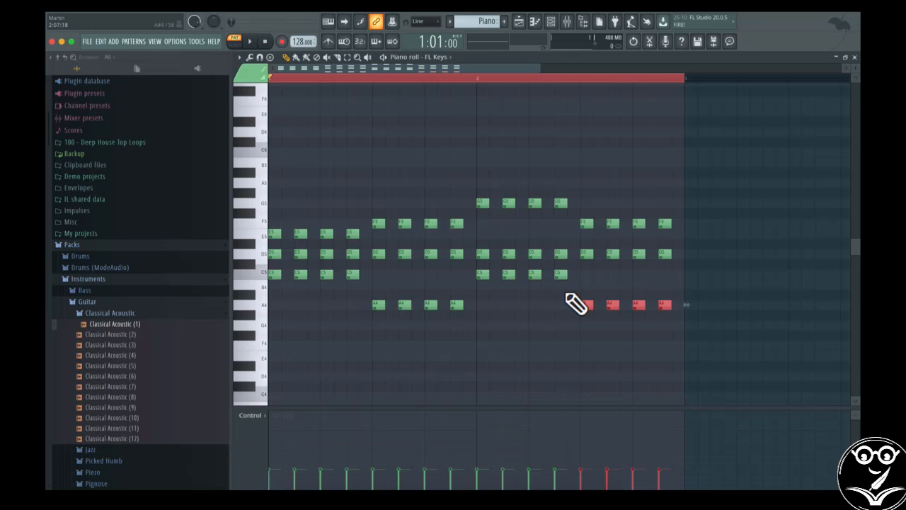
Transpose the four selected A4 notes up and down by octaves and return them to A4
key(super+Up)
key(super+Down)
key(super+Down)
key(super+Up)
key(super+Up)
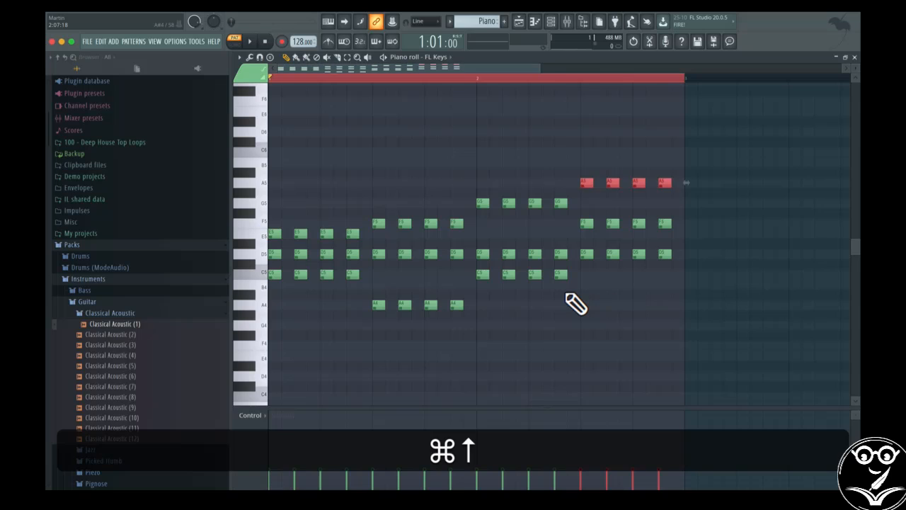
key(super+Down)
key(super+Up)
key(super+Down)
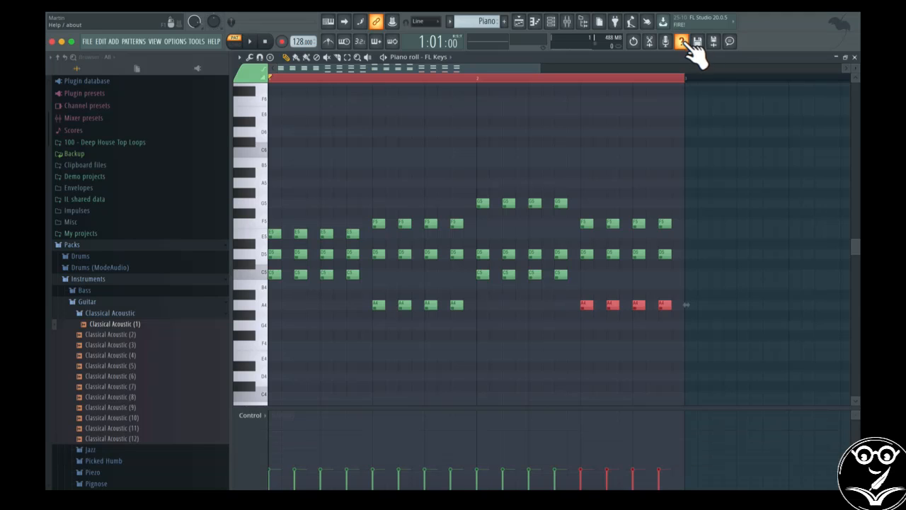
Place the Piano pattern at bar 1 of playlist track 4, and name the track Piano with a dark green color
click(855, 57)
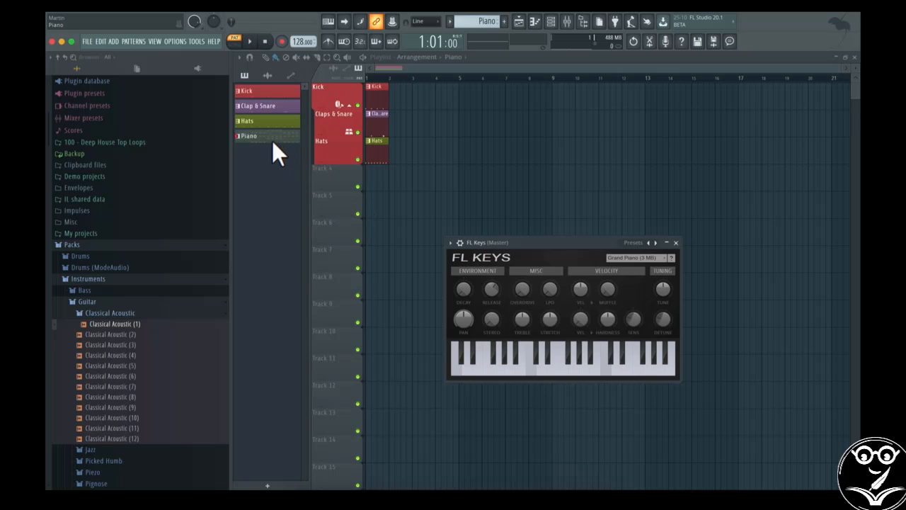
click(366, 176)
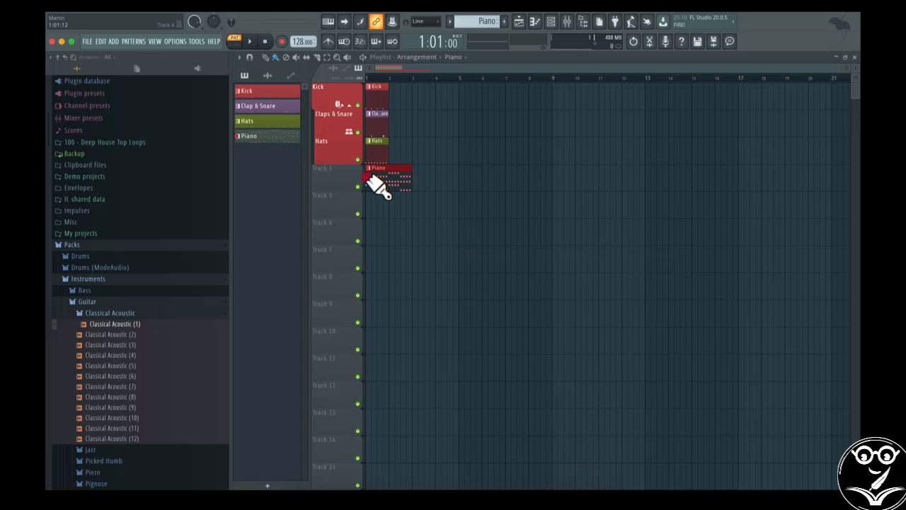
right_click(326, 176)
click(353, 173)
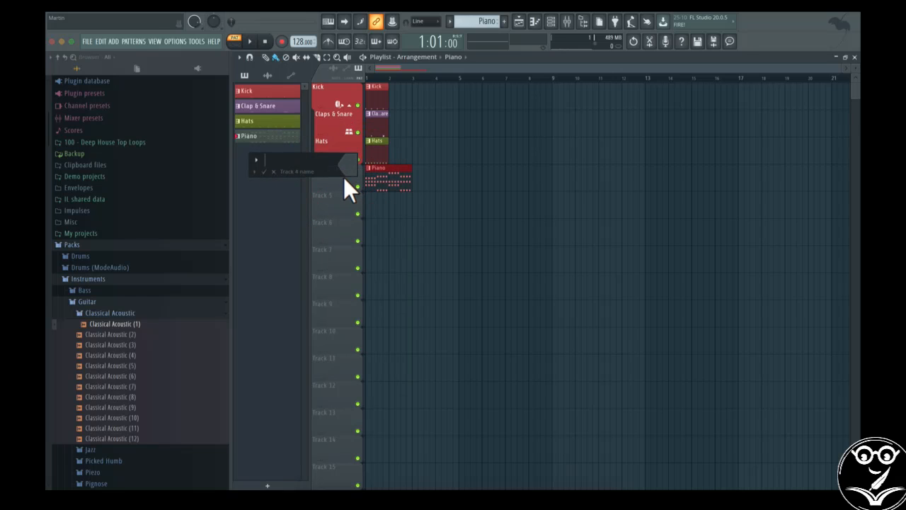
key(shift)
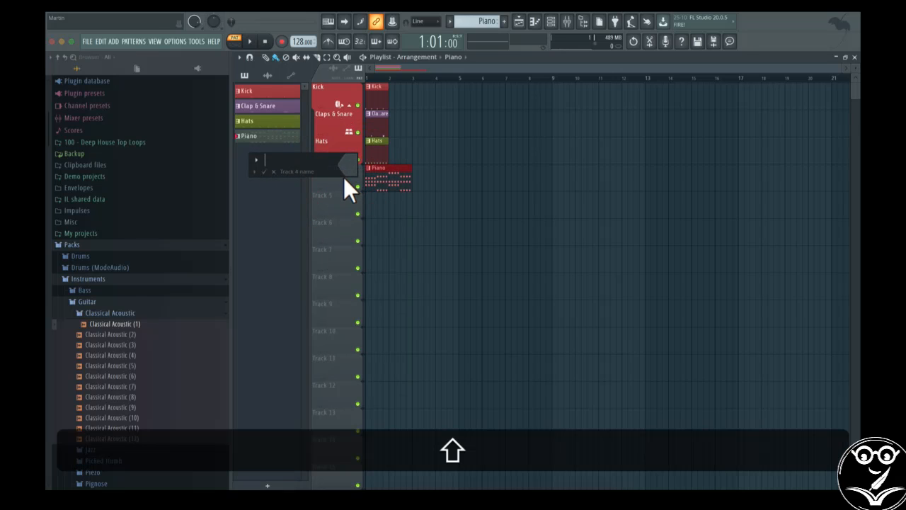
text(Piano)
click(348, 167)
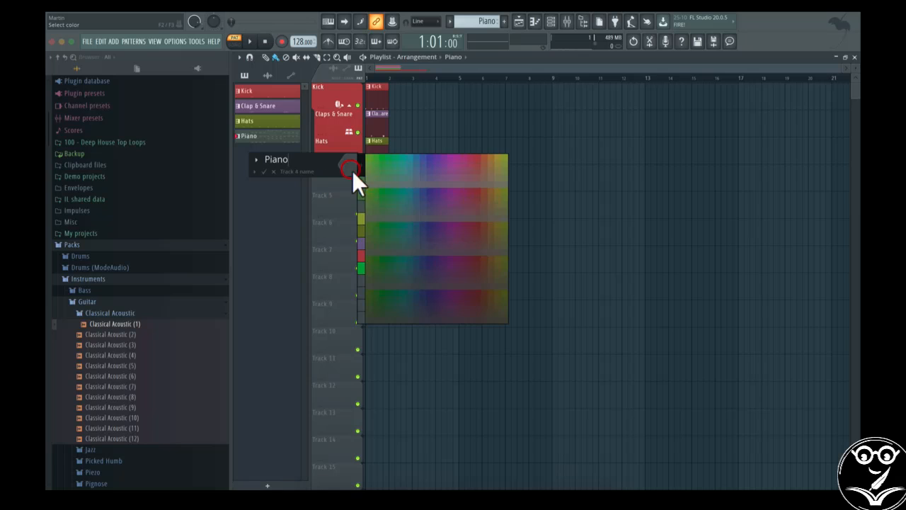
click(384, 279)
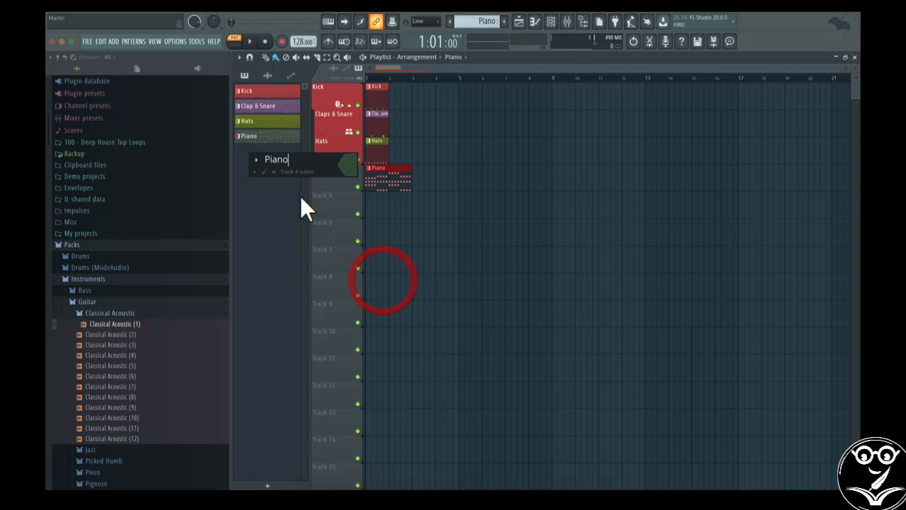
click(263, 171)
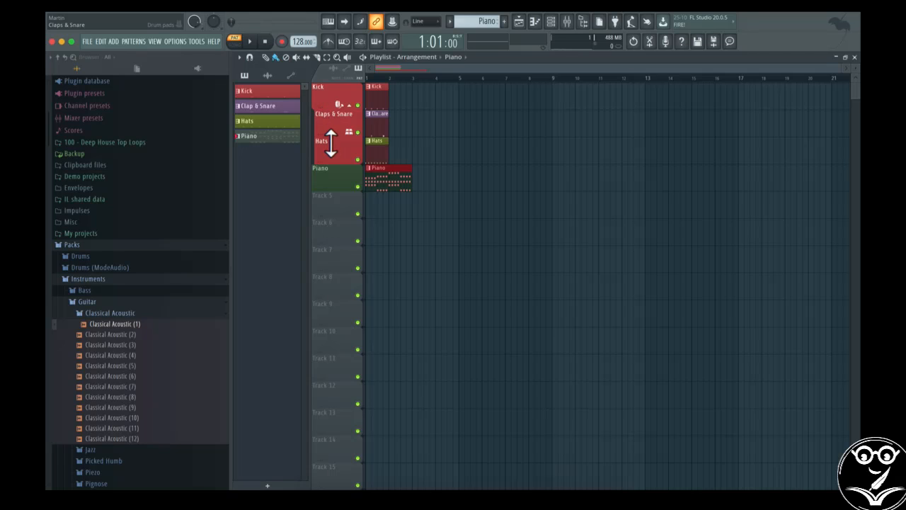
Show the Channel rack and mixer together, and route the Kick, Clap, Hat and Snare channels to mixer track 1
click(553, 23)
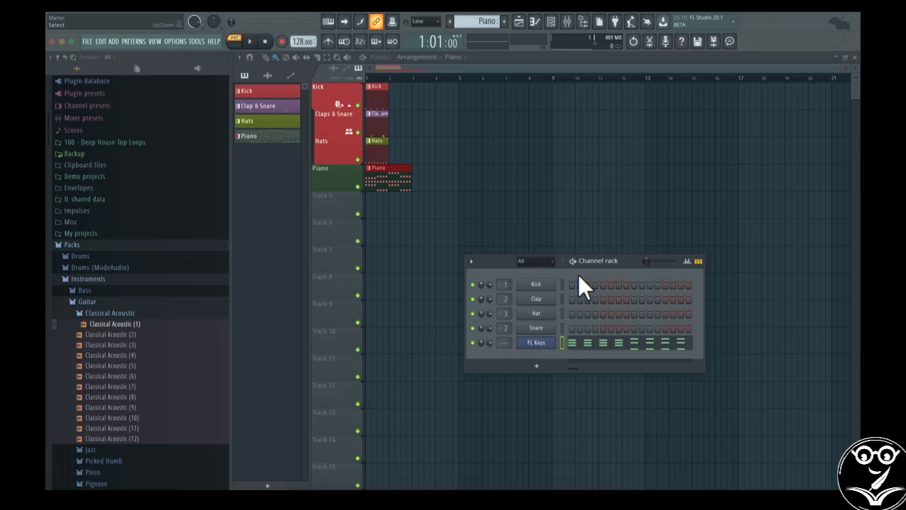
drag(597, 266, 681, 128)
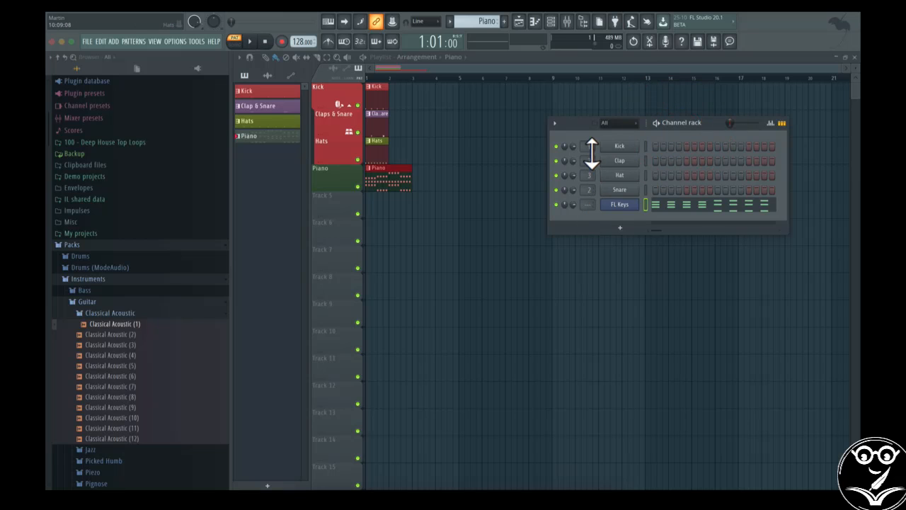
click(566, 21)
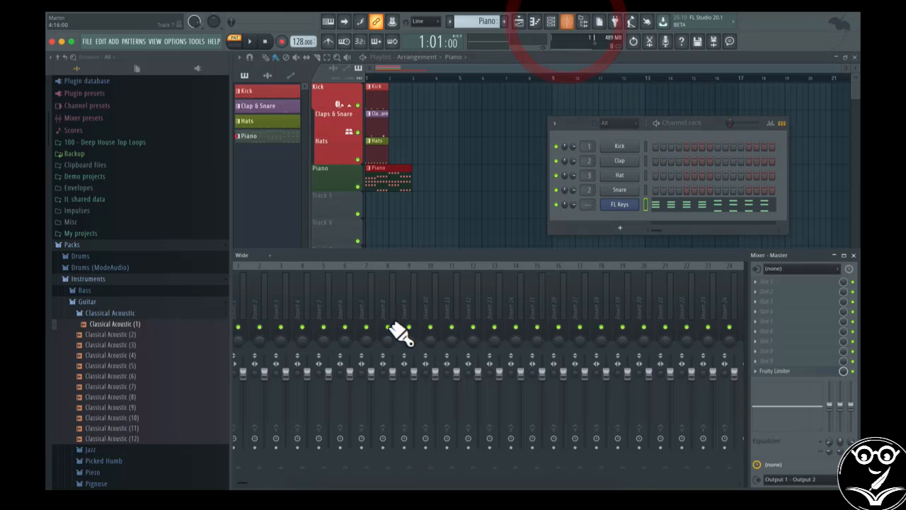
drag(421, 257, 488, 262)
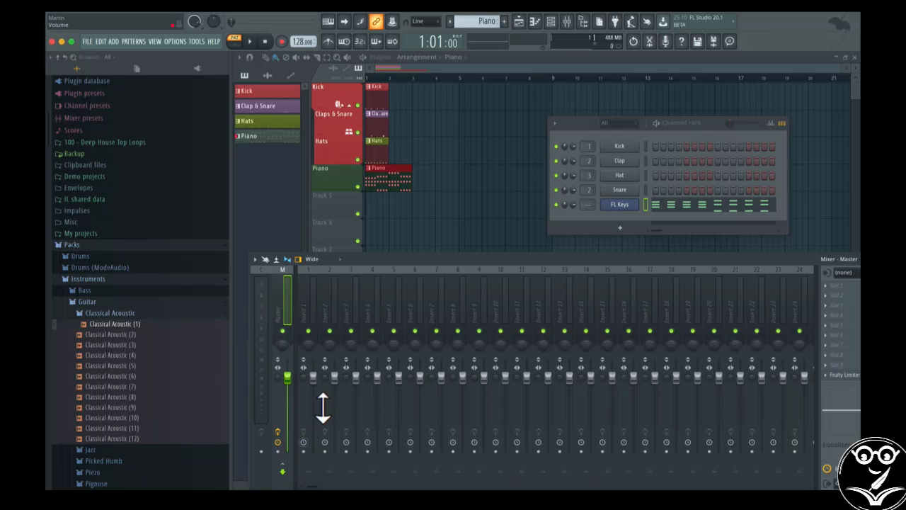
drag(595, 163, 591, 201)
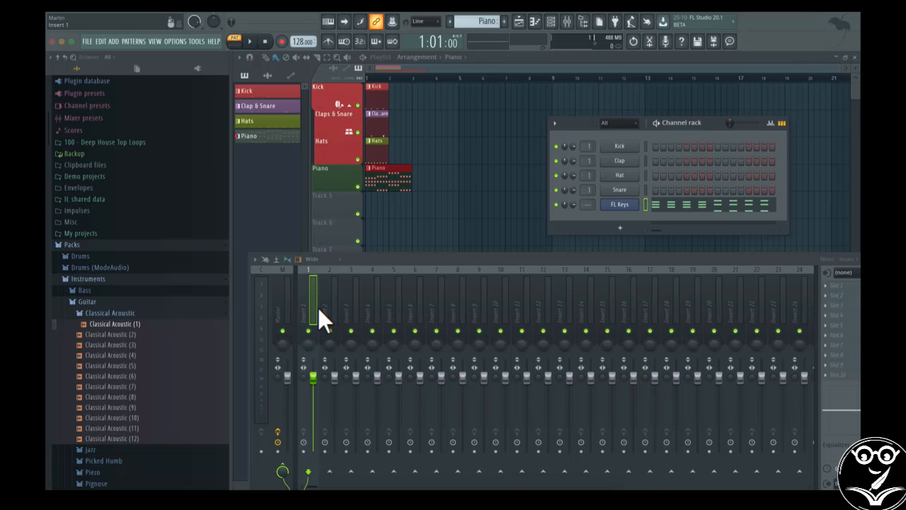
Mute the Piano playlist track and play the arrangement in song mode with the mixer open
click(359, 187)
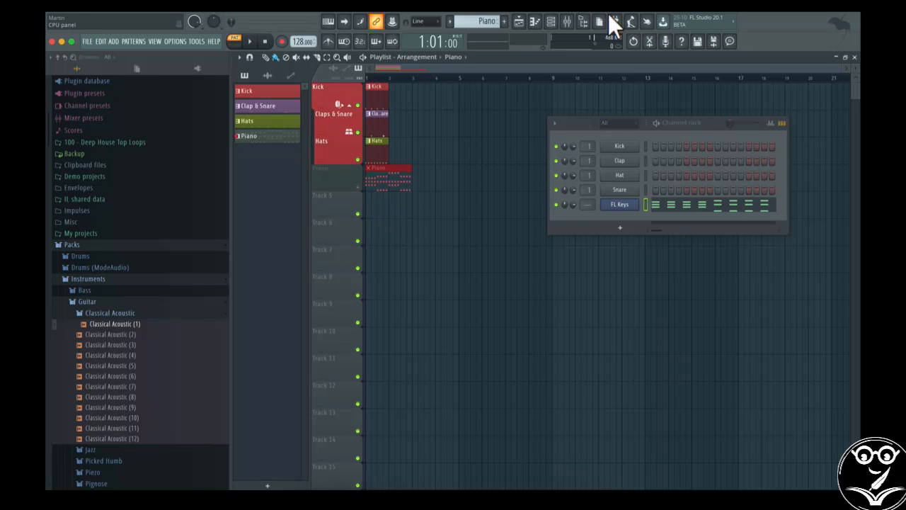
click(566, 21)
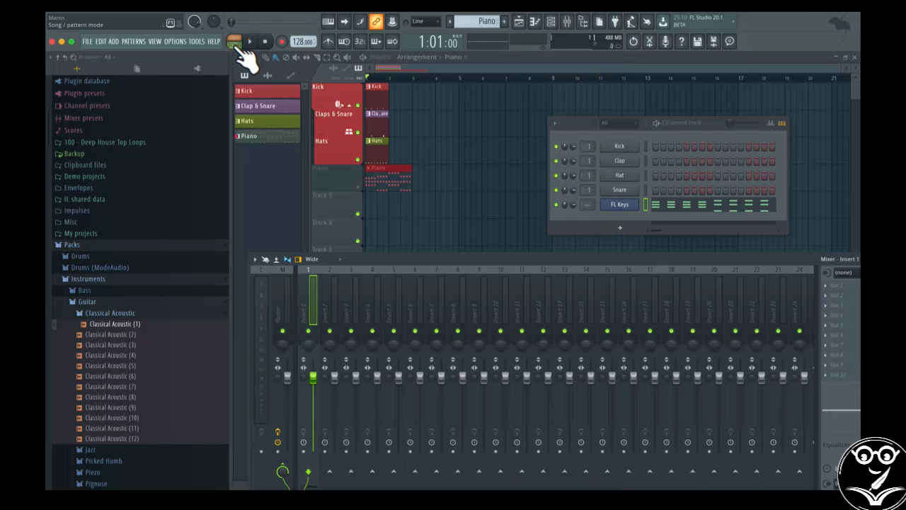
key(space)
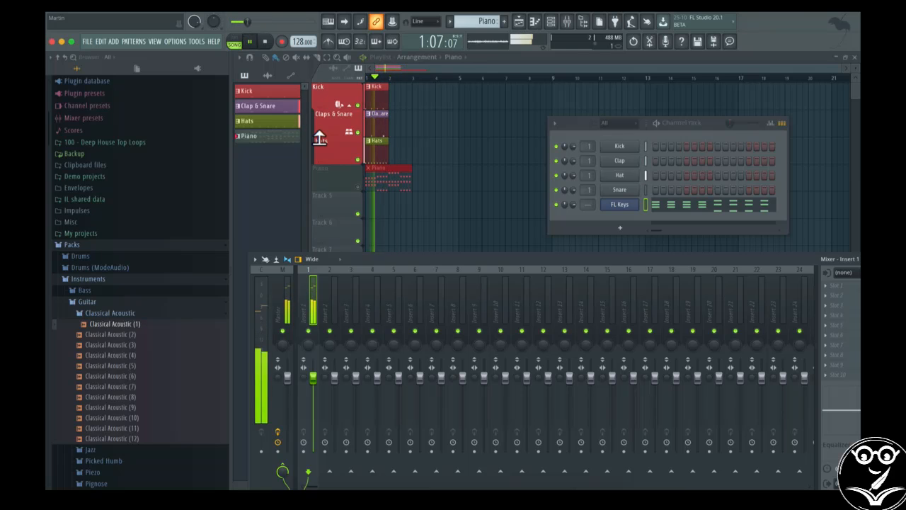
key(space)
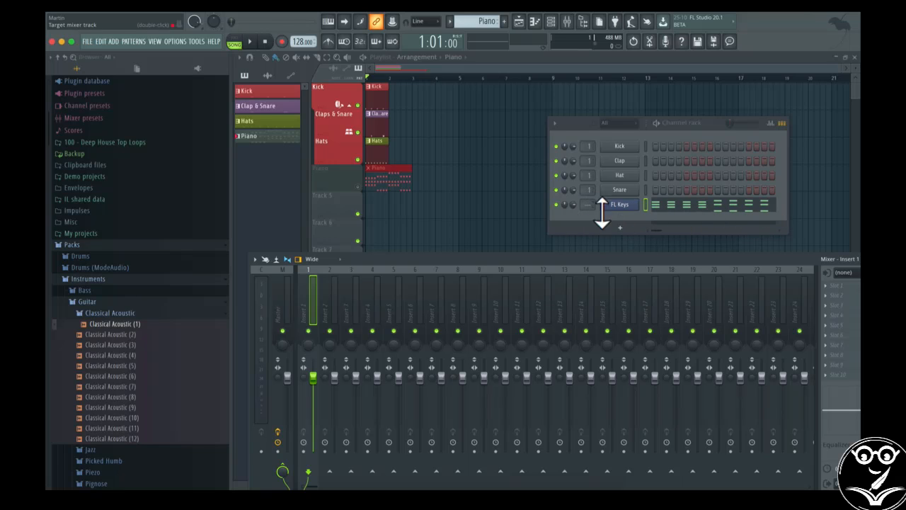
Route the FL Keys channel to mixer track 2 and play the arrangement briefly
drag(393, 258, 390, 259)
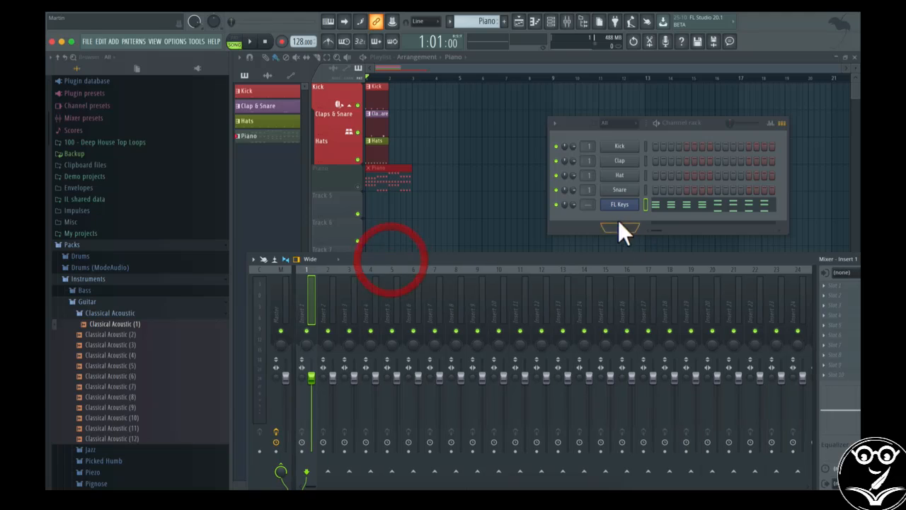
scroll(590, 212, up, 1)
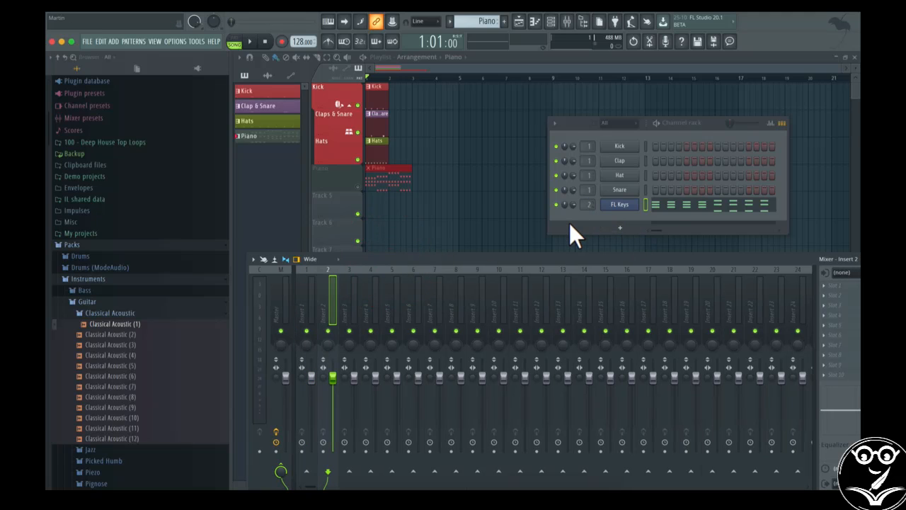
key(space)
key(space)
Unmute the Piano playlist track and play the arrangement with the mixer open
click(359, 188)
key(space)
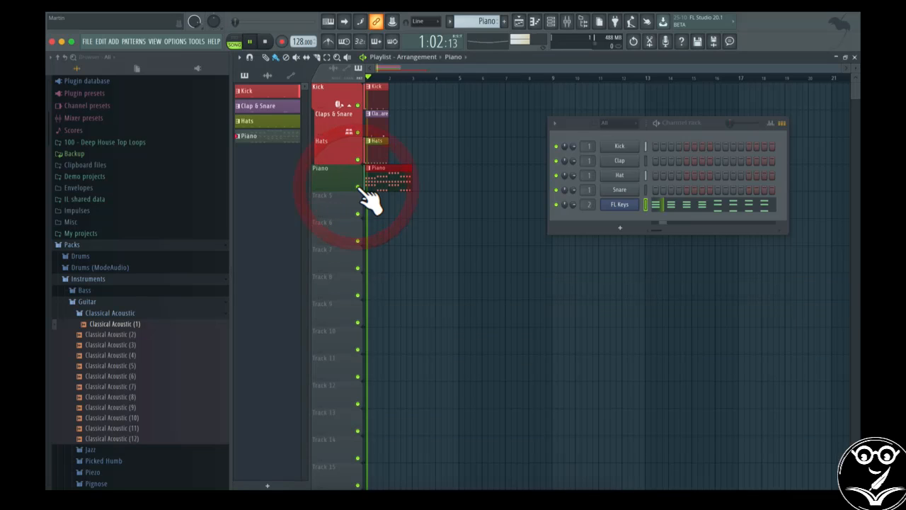
key(space)
click(566, 21)
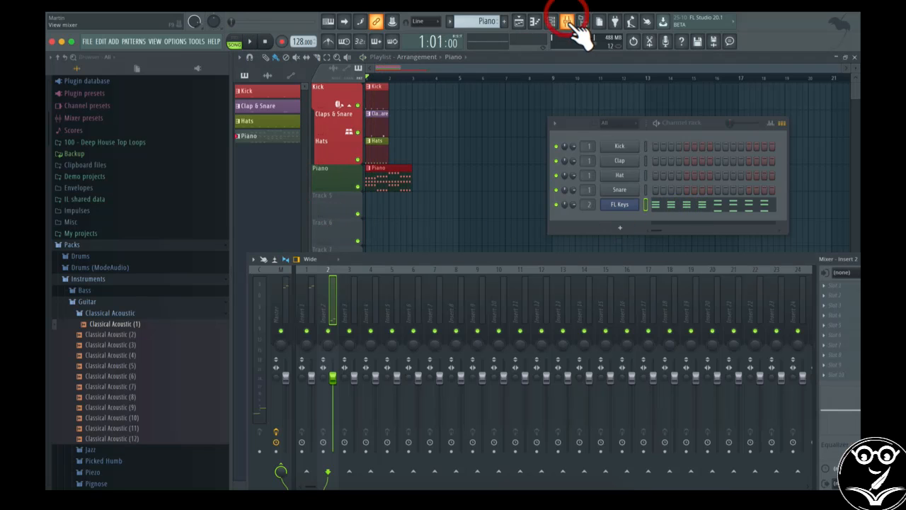
key(space)
key(space)
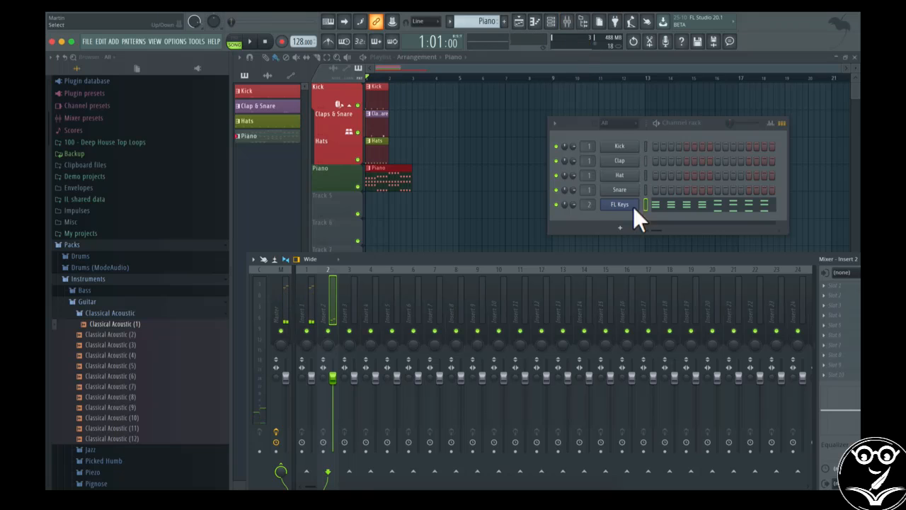
Pan the FL Keys channel 42% right and listen to the arrangement
drag(564, 204, 563, 193)
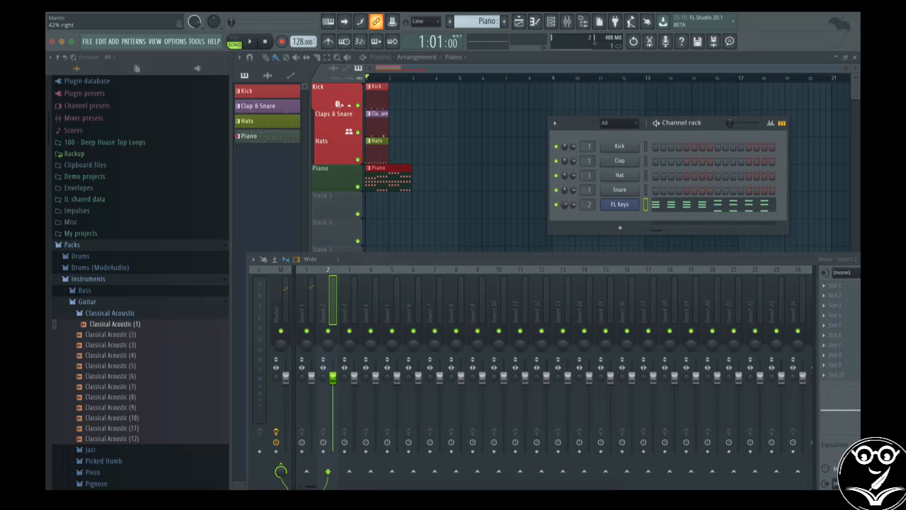
key(space)
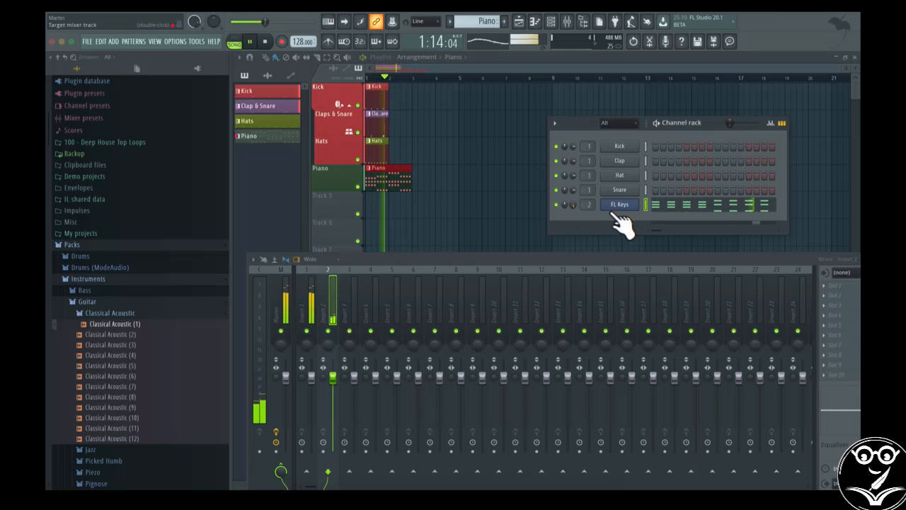
key(space)
Raise the velocity of all FL Keys notes to maximum in the Piano roll, and close it
click(675, 206)
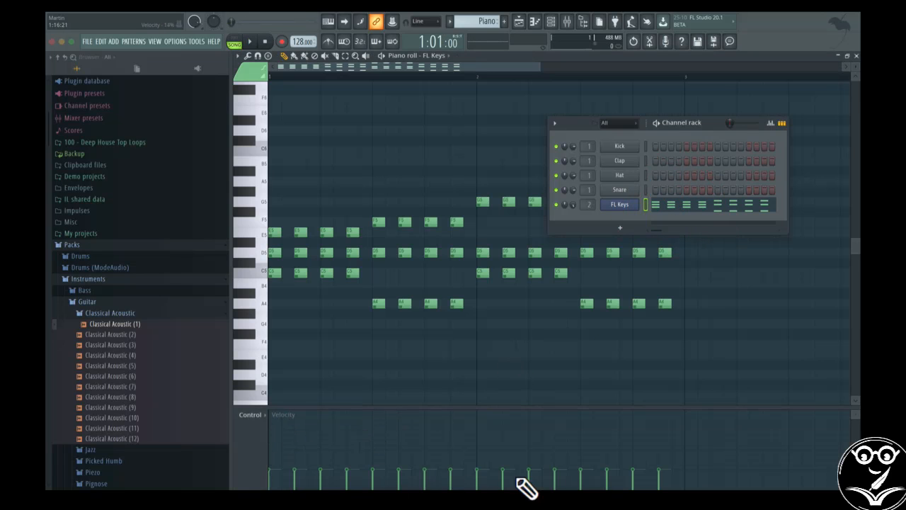
click(664, 454)
mouse_move(669, 456)
mouse_down()
mouse_move(643, 453)
mouse_move(607, 403)
mouse_move(684, 397)
mouse_move(257, 348)
mouse_move(317, 343)
mouse_up()
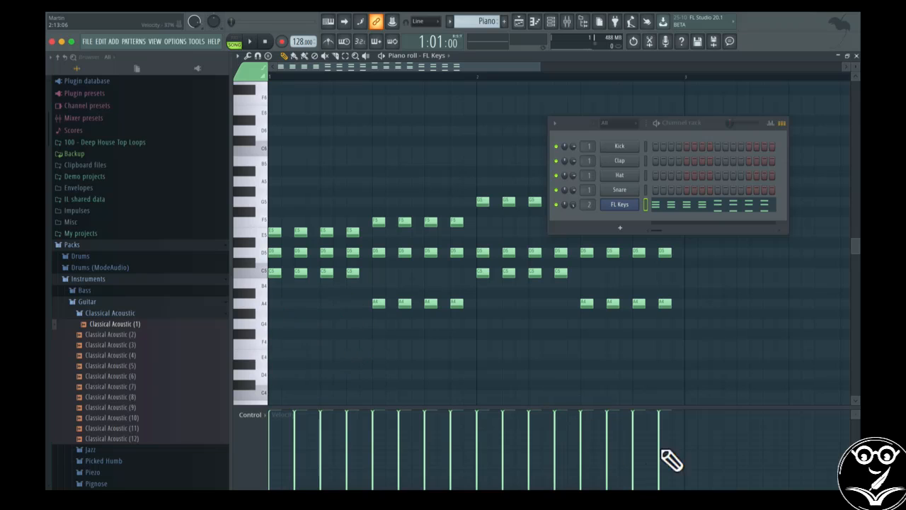
click(856, 56)
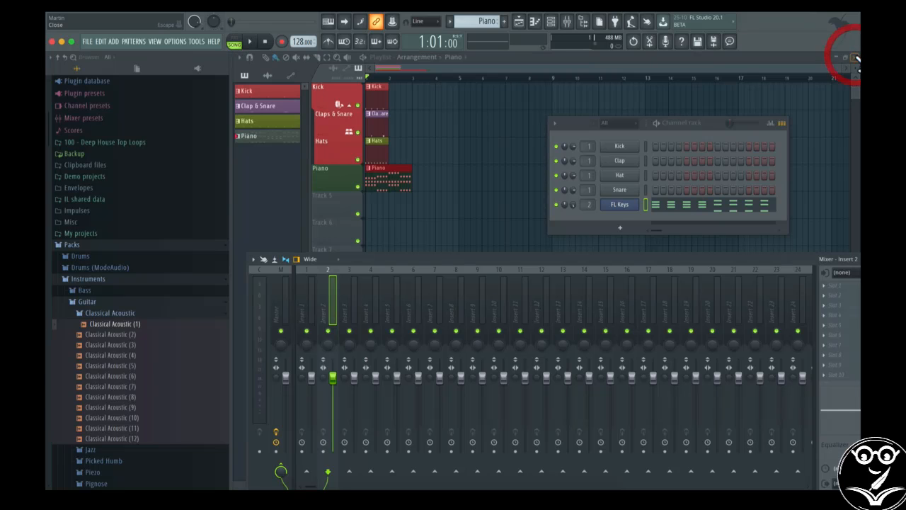
Set the FL Keys channel volume to 37% and play the arrangement to check the level
drag(573, 204, 573, 211)
key(space)
key(space)
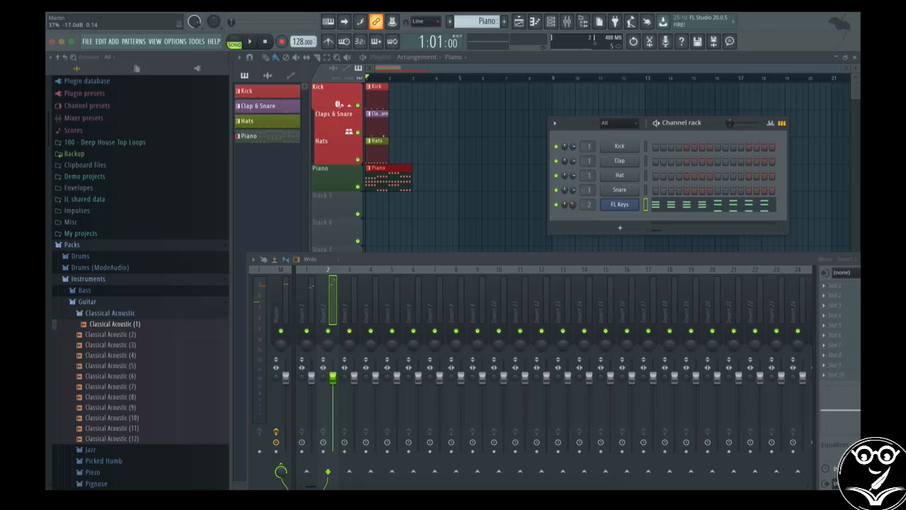
key(space)
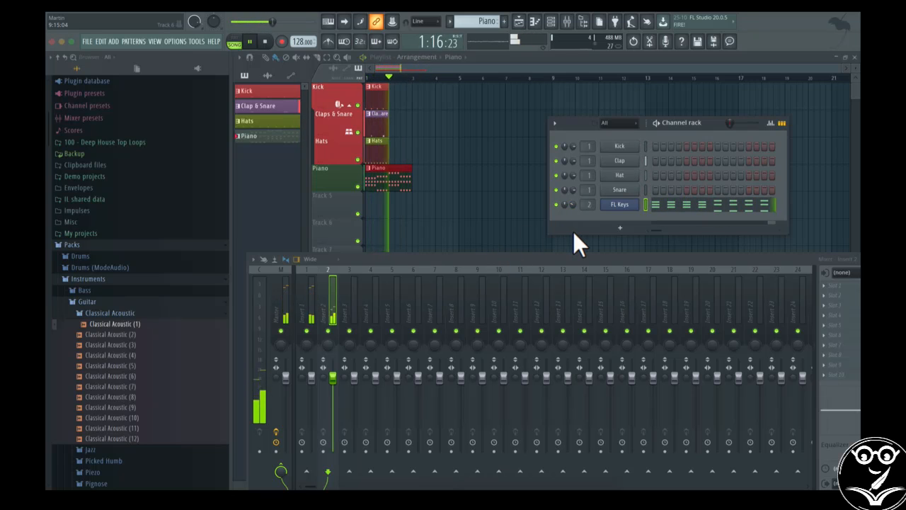
key(space)
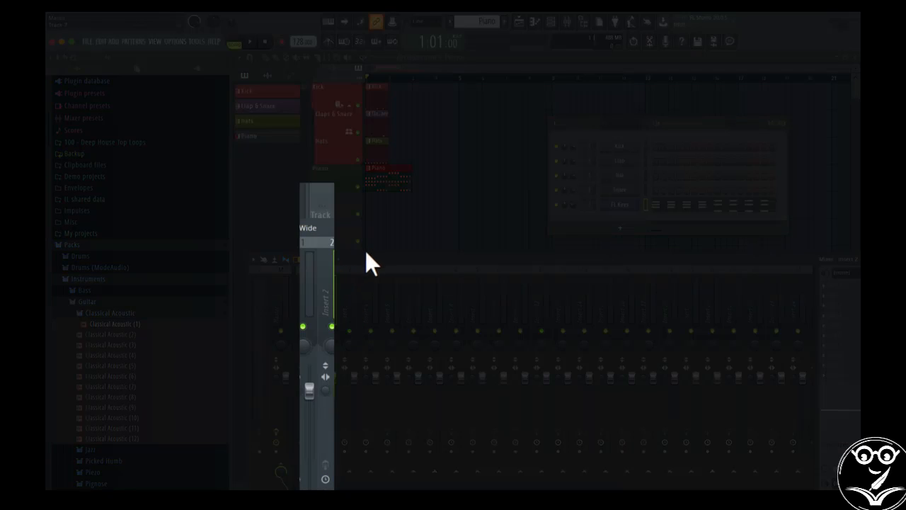
Load Fruity Delay 2 into the first effect slot of mixer Insert 2, and place its window above the mixer
drag(364, 252, 357, 216)
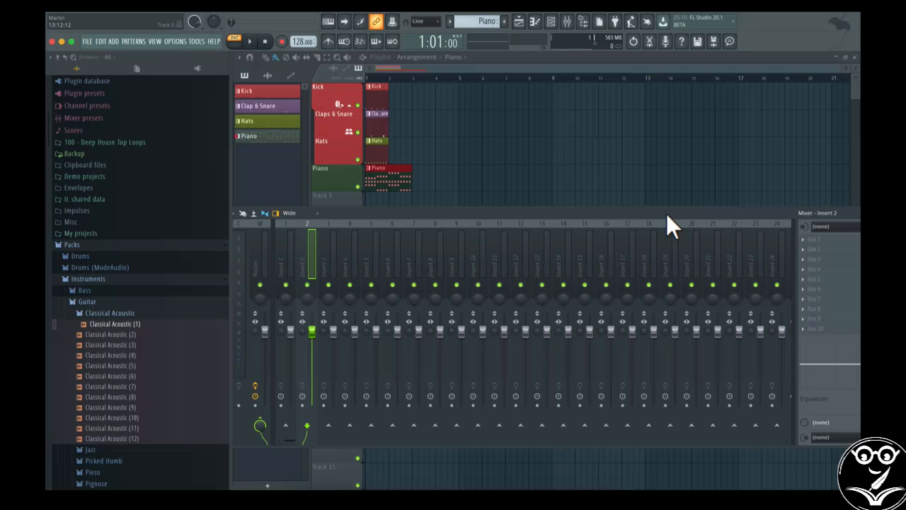
drag(666, 213, 653, 212)
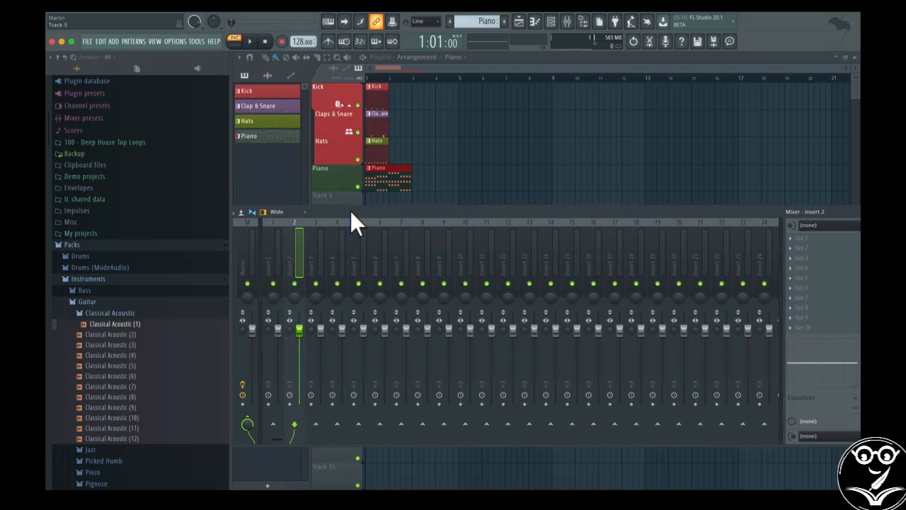
drag(351, 212, 329, 210)
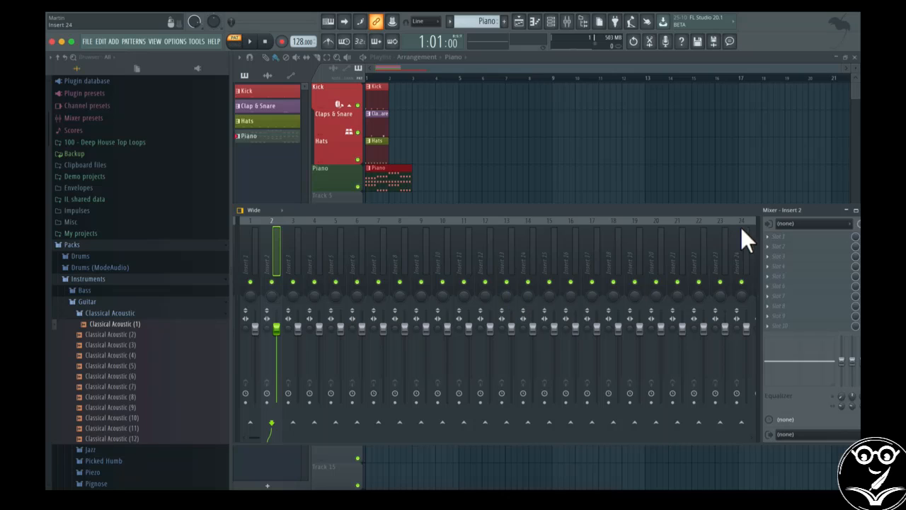
drag(759, 214, 733, 211)
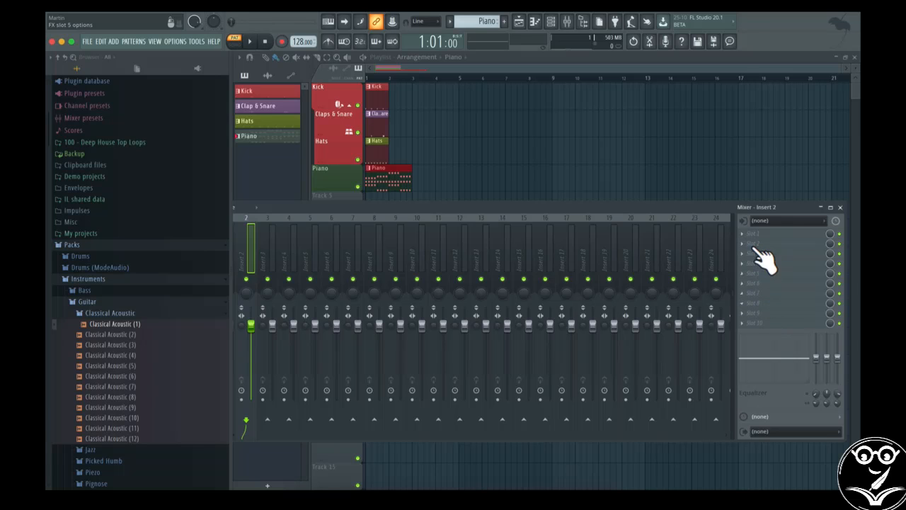
click(744, 233)
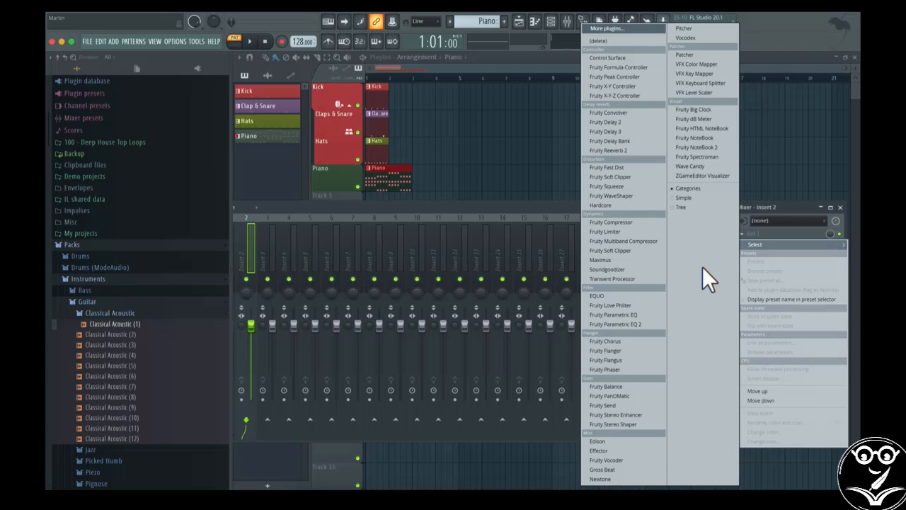
click(614, 122)
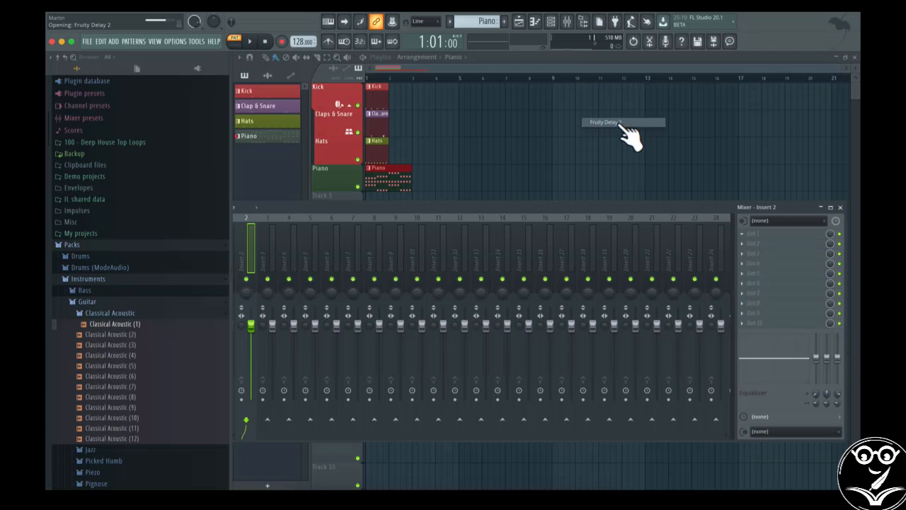
drag(415, 153, 571, 138)
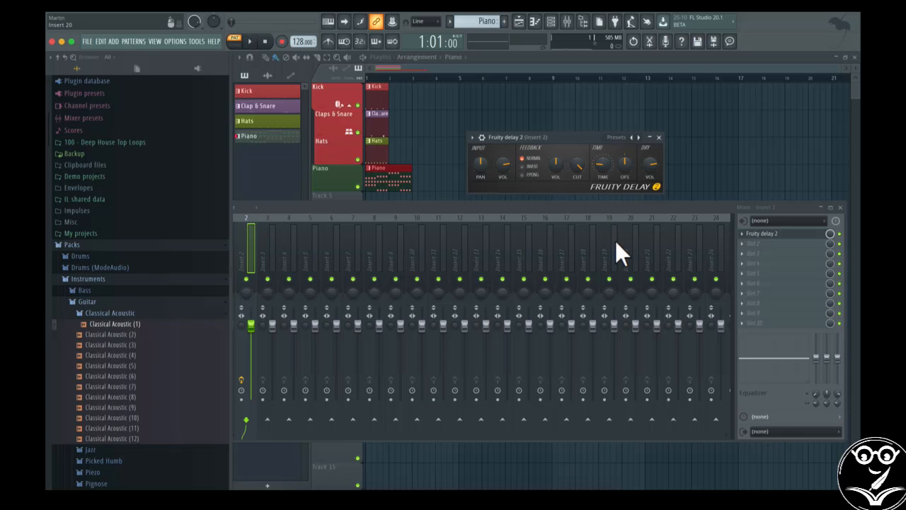
Lower the dry volume of Fruity Delay 2 on Insert 2 while playing the Piano pattern
drag(605, 207, 590, 247)
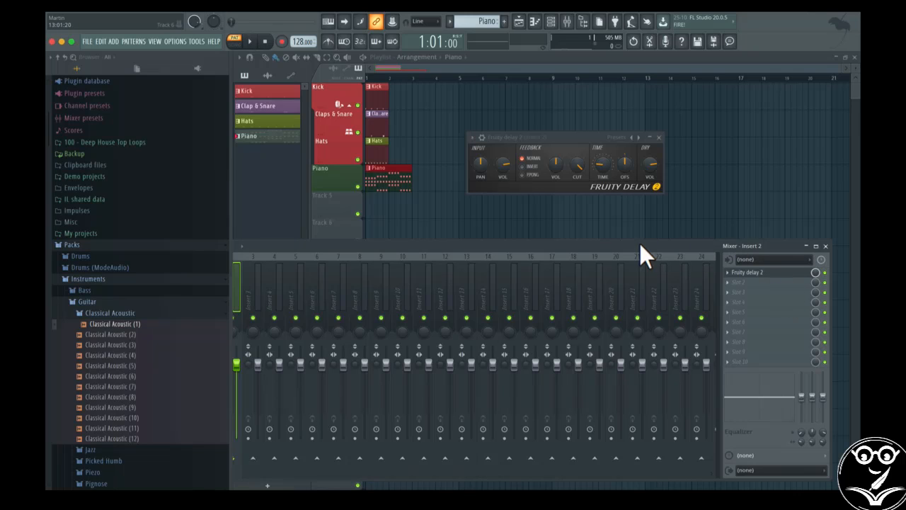
drag(640, 243, 735, 248)
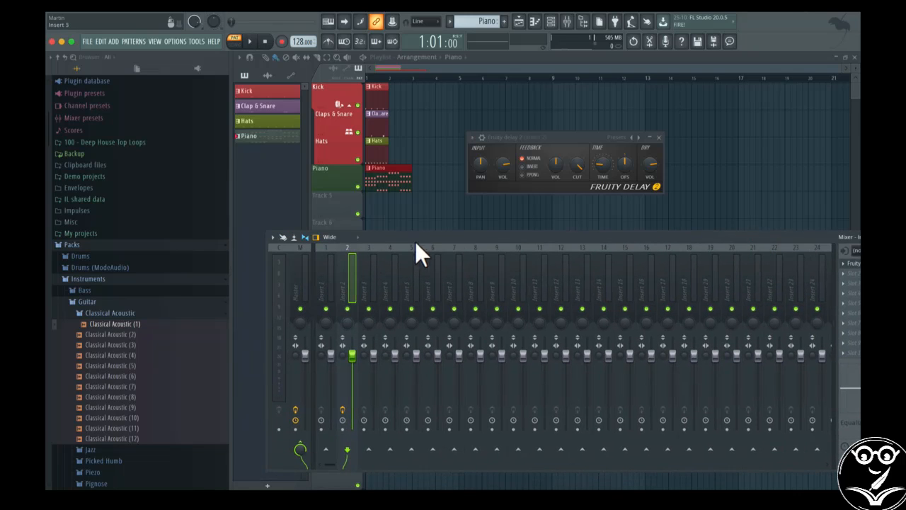
key(space)
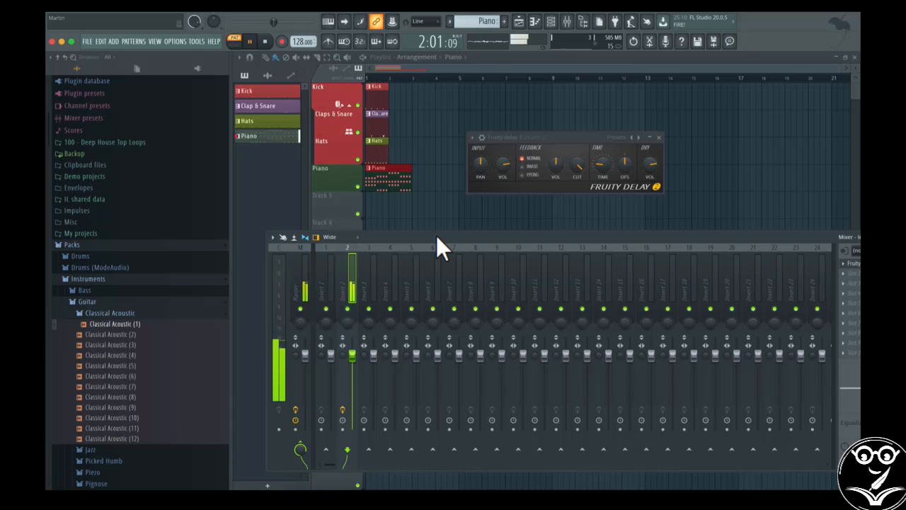
drag(651, 163, 651, 185)
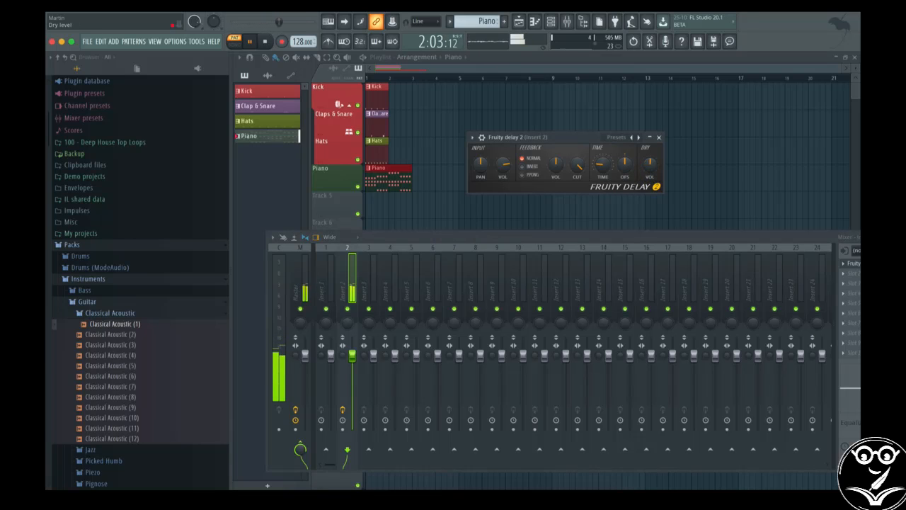
drag(650, 162, 651, 186)
key(space)
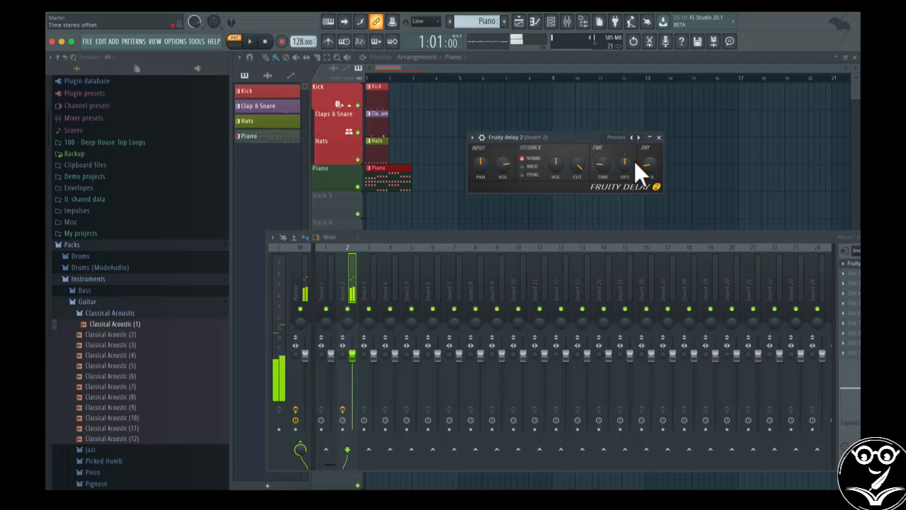
View the preset list of Fruity Delay 2 without choosing a preset, and close the plugin window
click(618, 137)
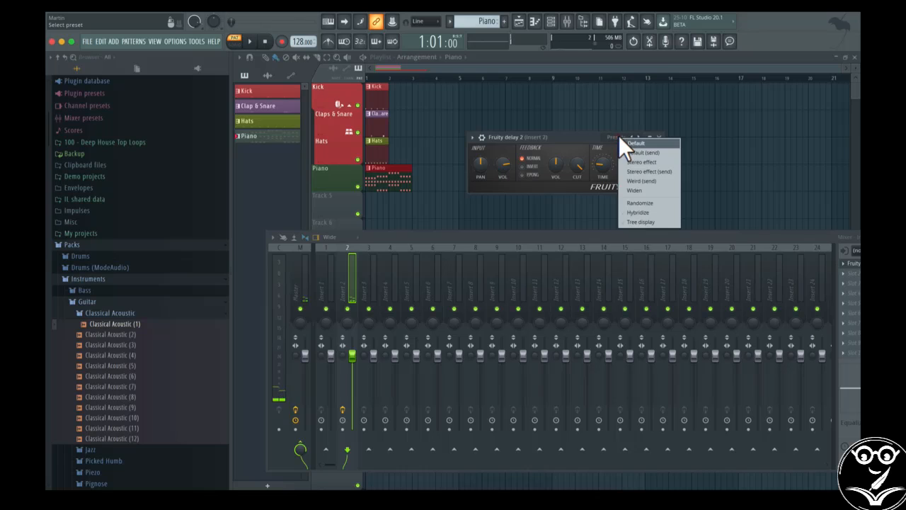
click(553, 132)
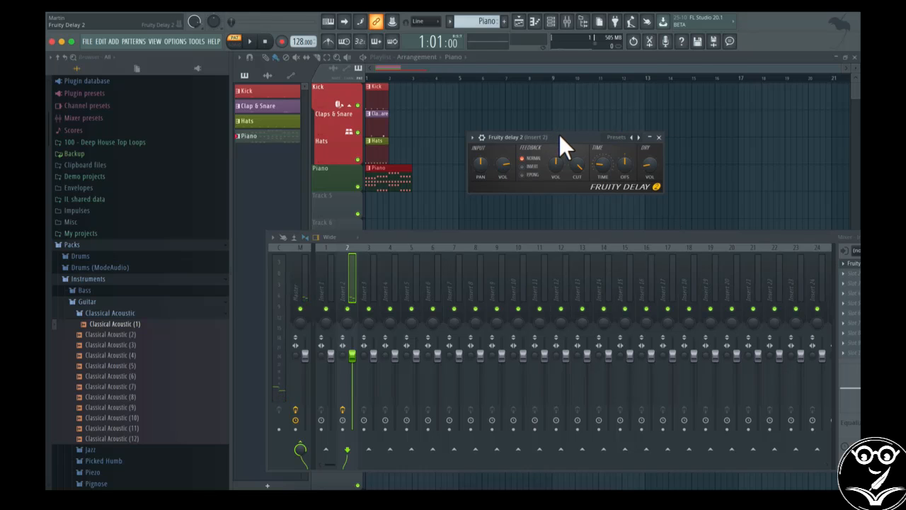
click(658, 138)
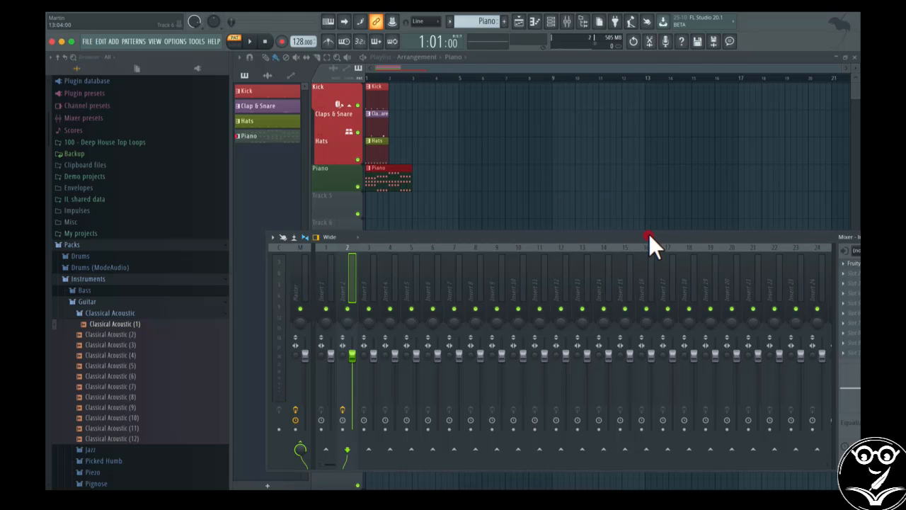
Lower the mix level of Fruity Delay 2 in Insert 2's first effect slot and toggle the slot's bypass
drag(649, 235, 491, 178)
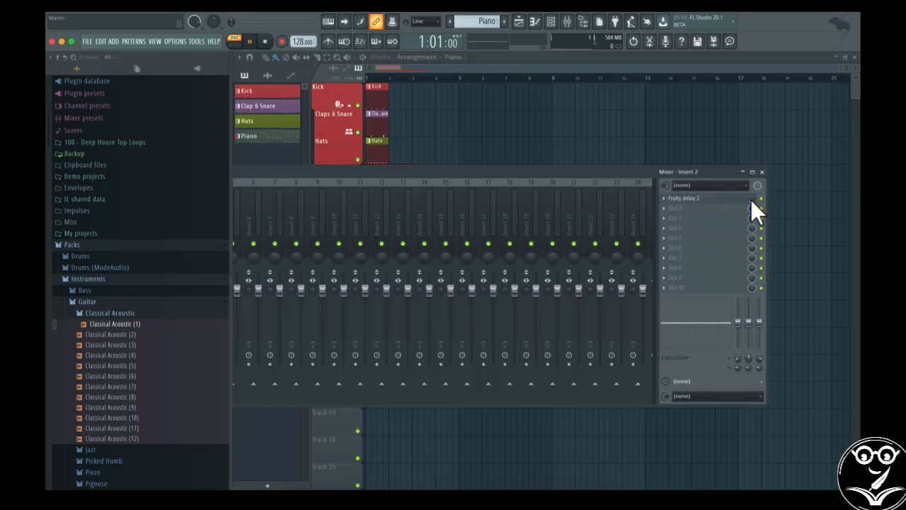
drag(751, 199, 751, 250)
click(762, 198)
drag(563, 171, 723, 175)
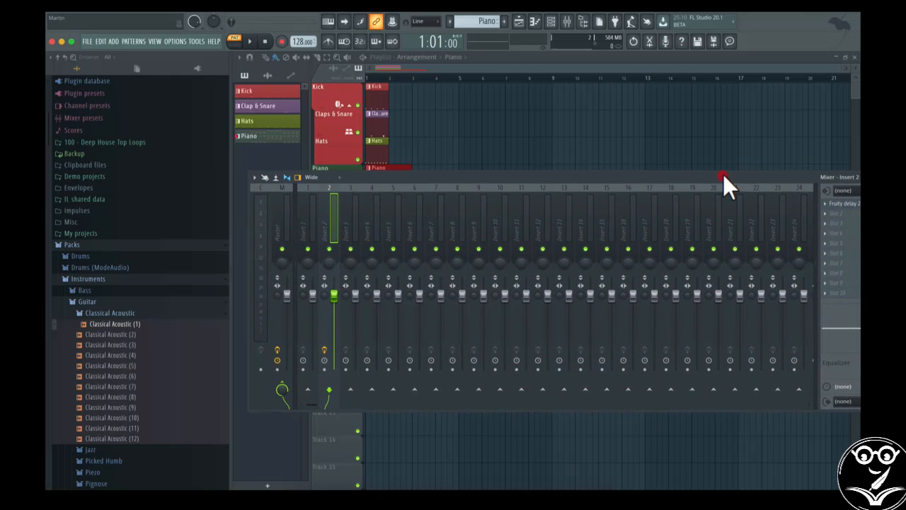
Try the Compact, Compact 2, Wide 2, Wide 3 and Wide alt mixer layouts one after another
click(338, 177)
click(333, 187)
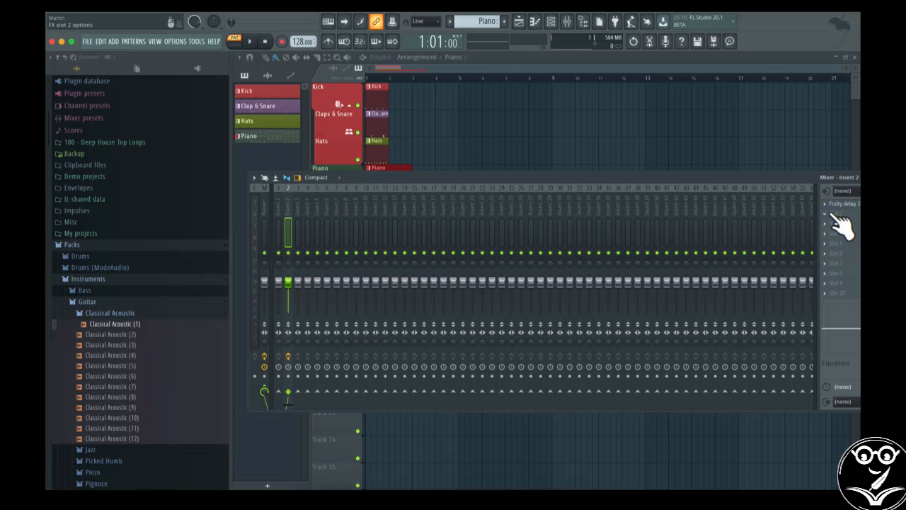
click(327, 178)
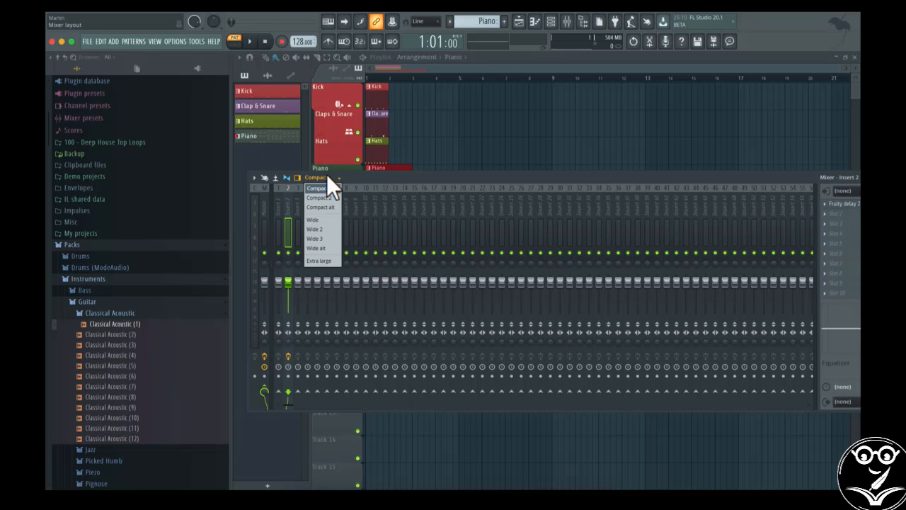
click(327, 198)
click(326, 185)
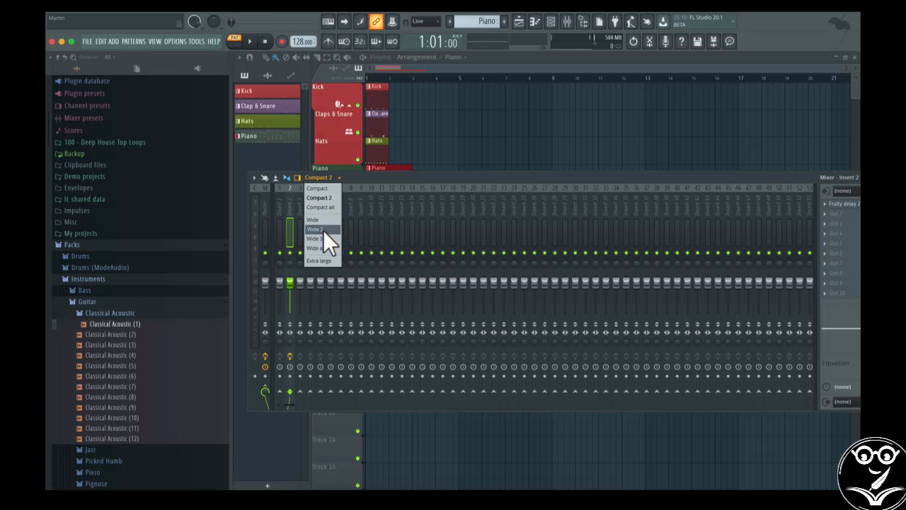
click(323, 230)
click(325, 177)
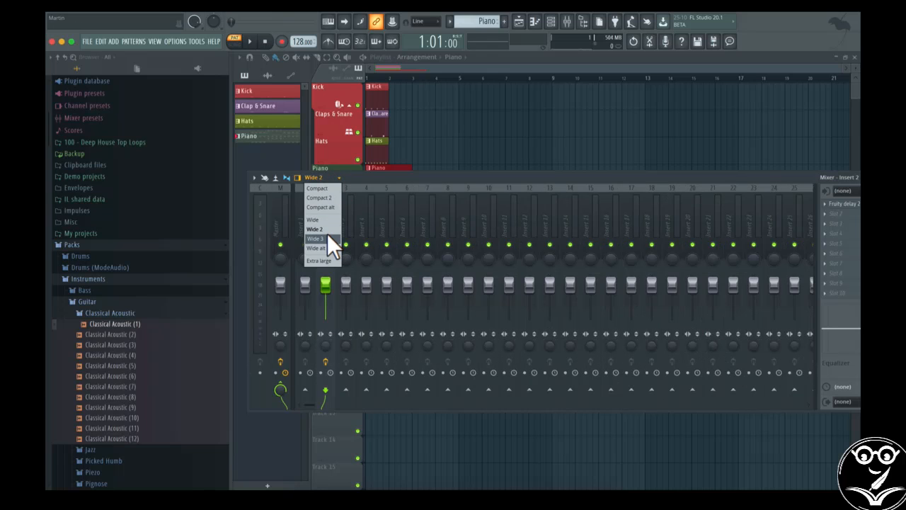
click(327, 238)
click(329, 178)
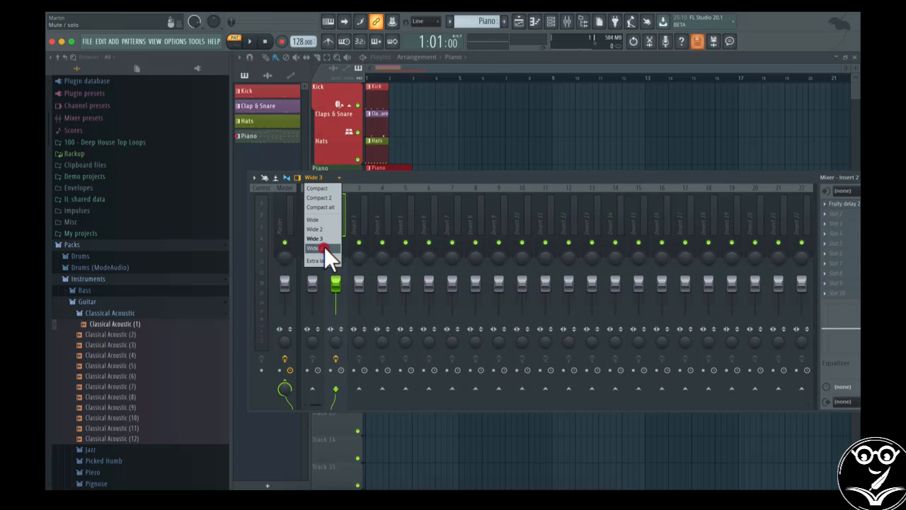
click(324, 247)
Set the mixer layout to Extra large and reposition the mixer window over the playlist
click(328, 177)
click(320, 261)
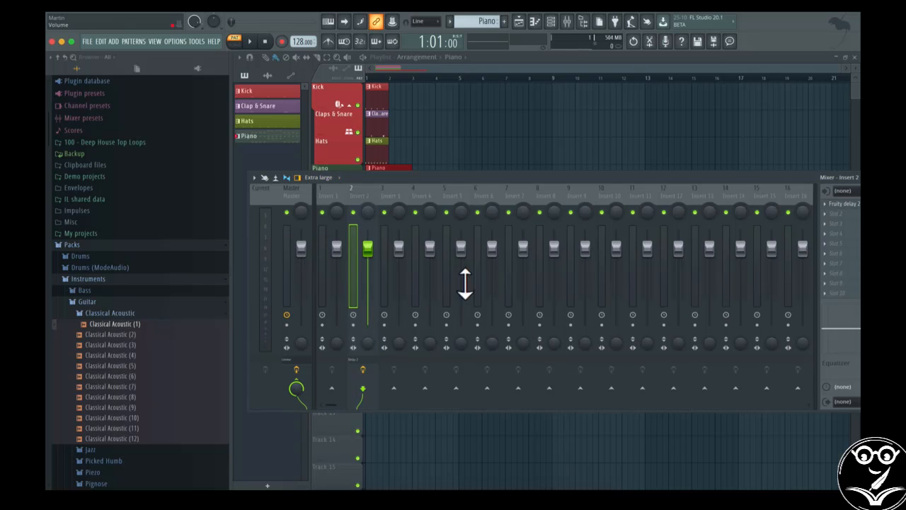
drag(468, 175, 451, 180)
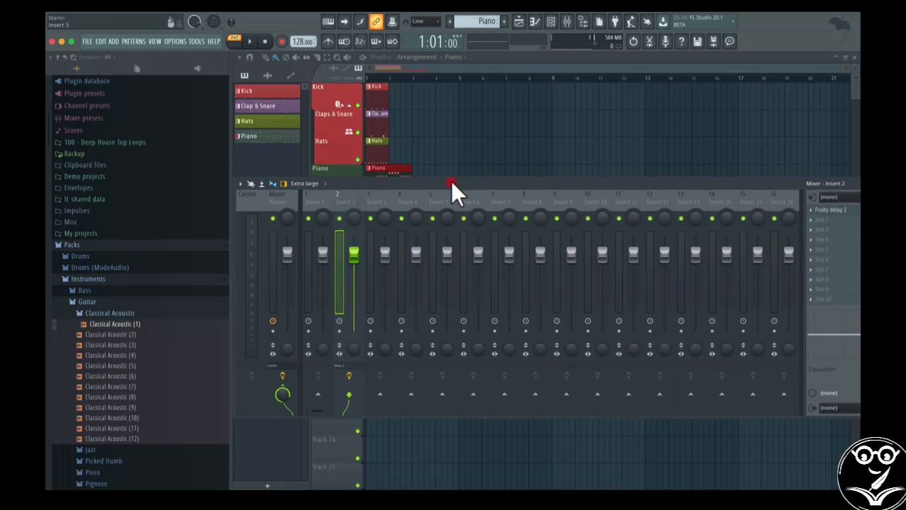
Rename mixer track Insert 2 as Piano and give it the dark green colour of the Piano playlist track
right_click(345, 201)
click(343, 199)
right_click(344, 199)
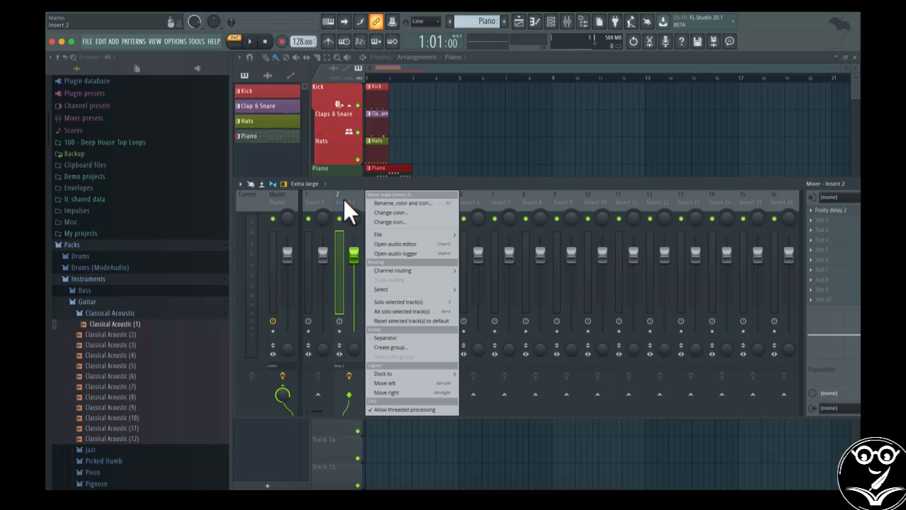
click(383, 203)
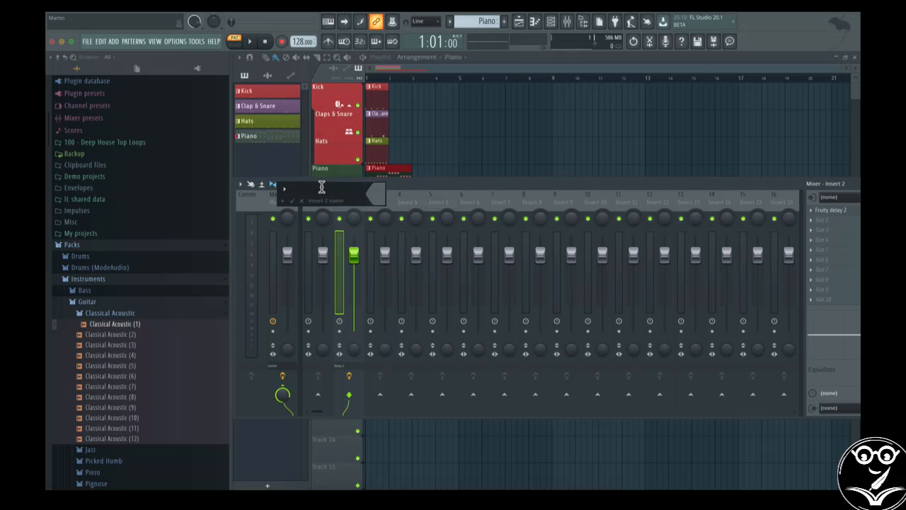
text(P)
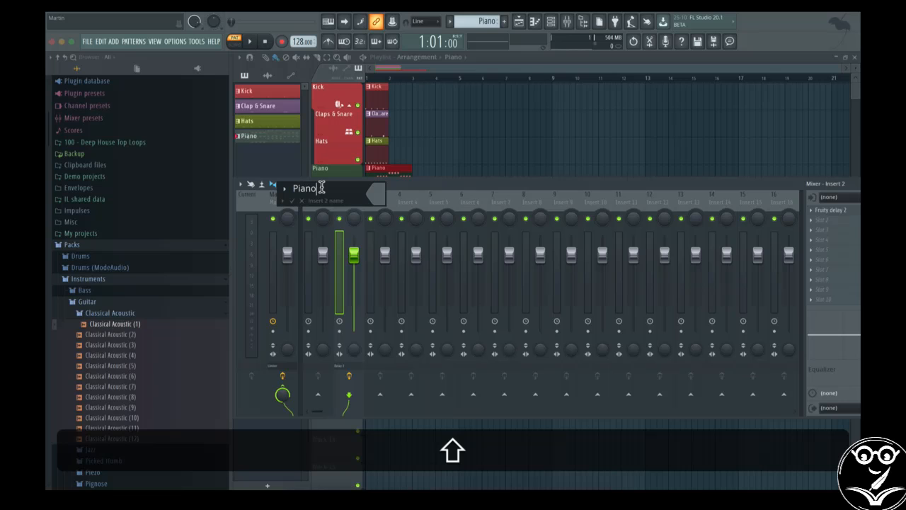
text(iano)
click(368, 193)
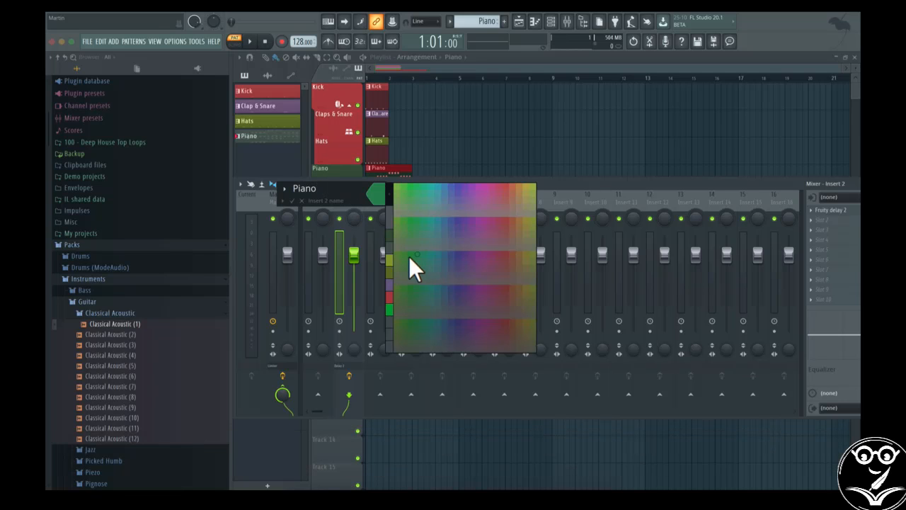
click(391, 236)
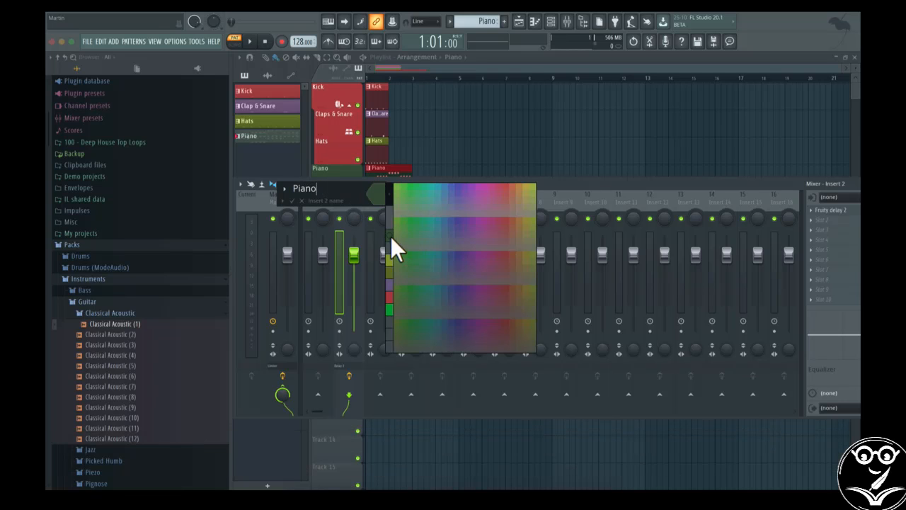
click(292, 201)
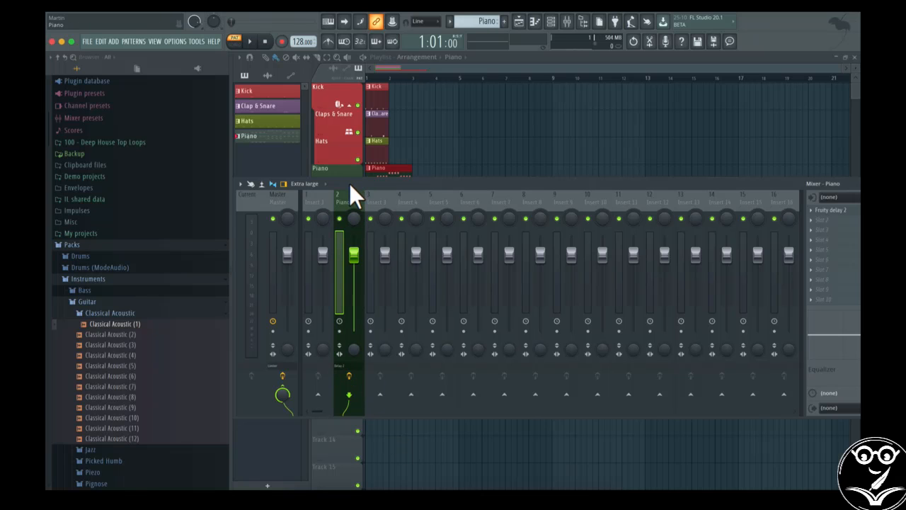
Close the mixer and narrow the browser to give the playlist more room
drag(349, 185, 252, 226)
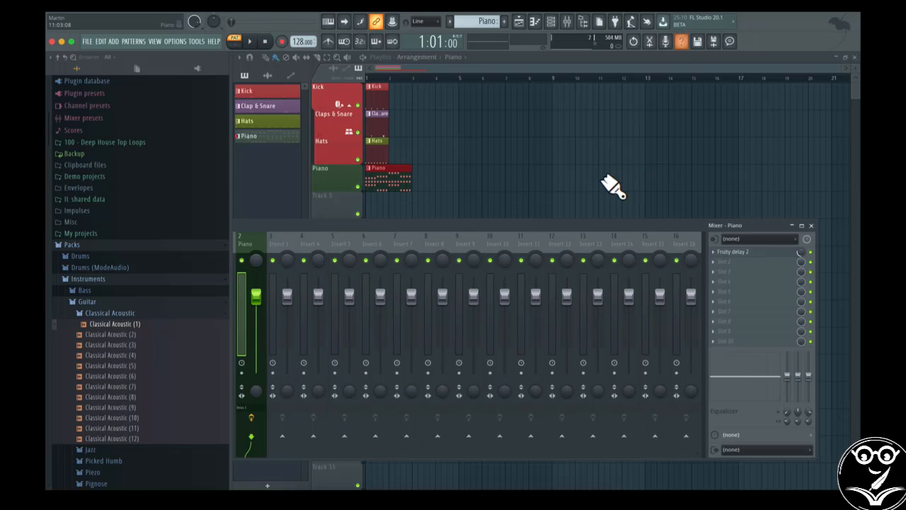
click(811, 226)
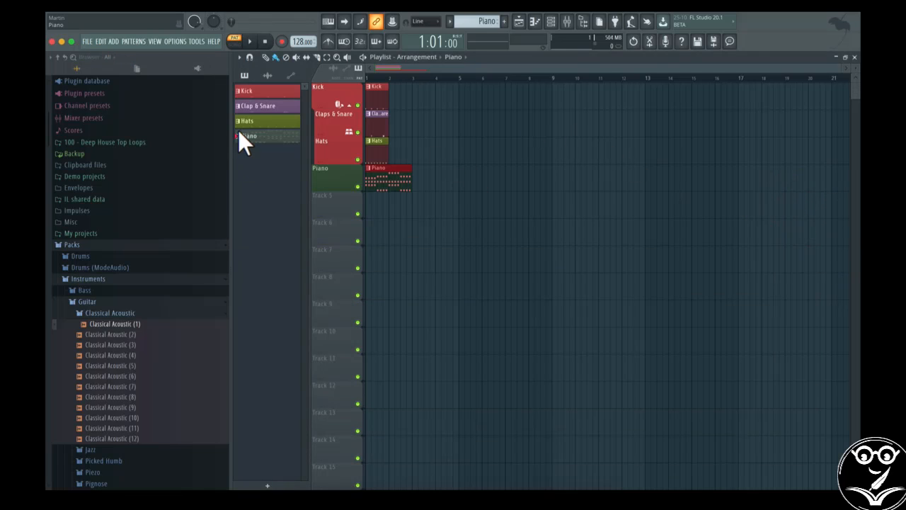
drag(236, 160, 164, 161)
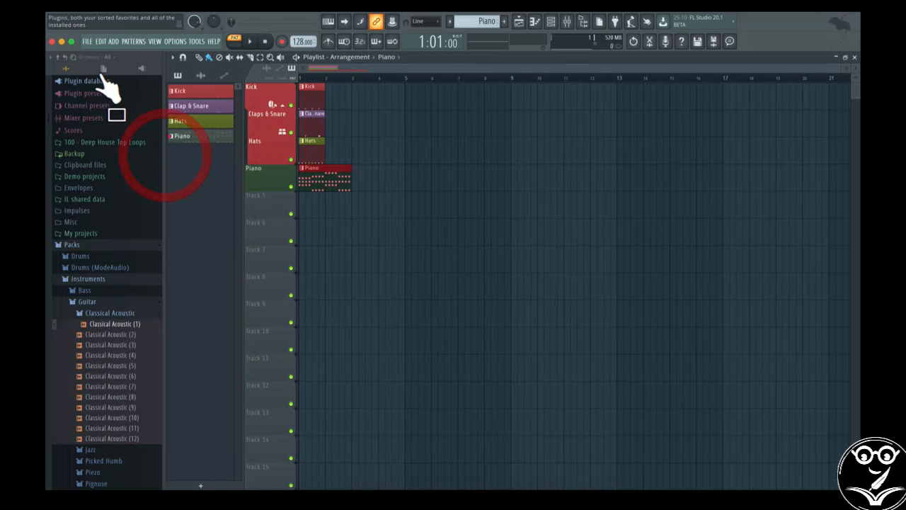
click(86, 41)
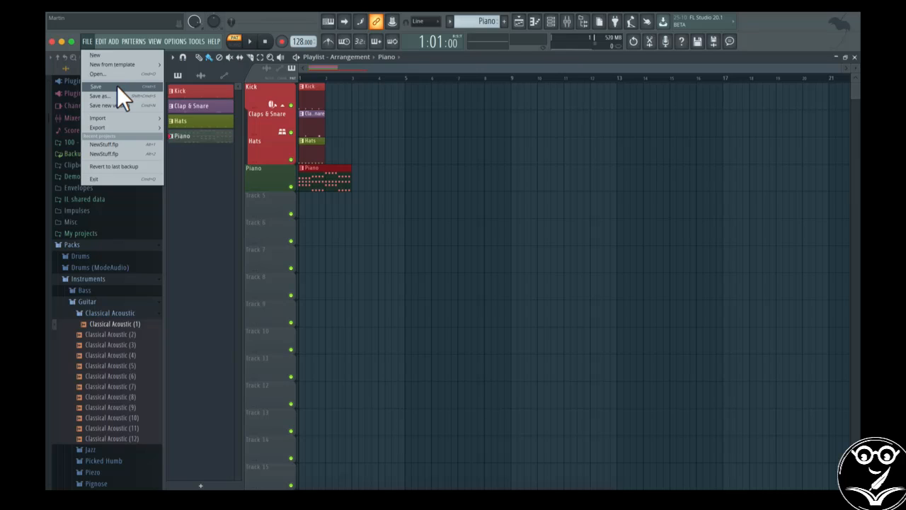
mouse_move(117, 127)
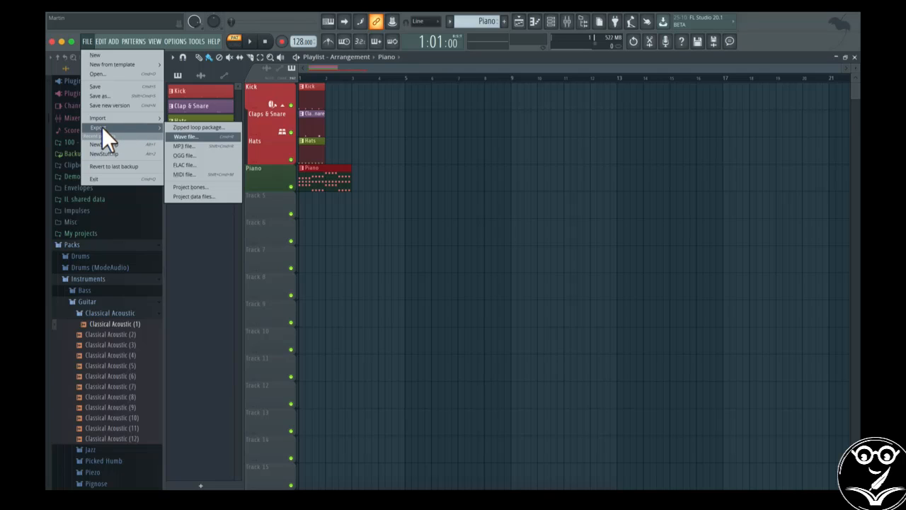
click(200, 137)
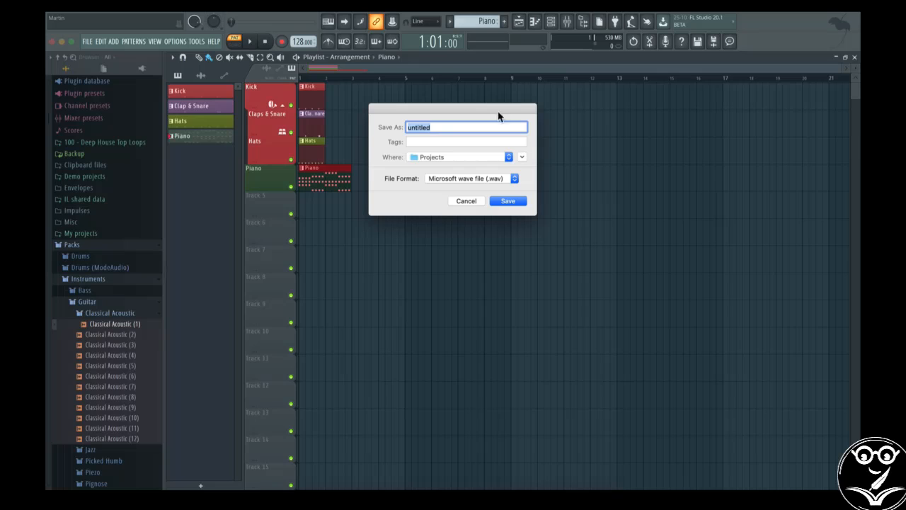
click(468, 201)
Open the render settings for an export named untitled, switching the file format from MP3 to Microsoft wave file (.wav)
click(85, 41)
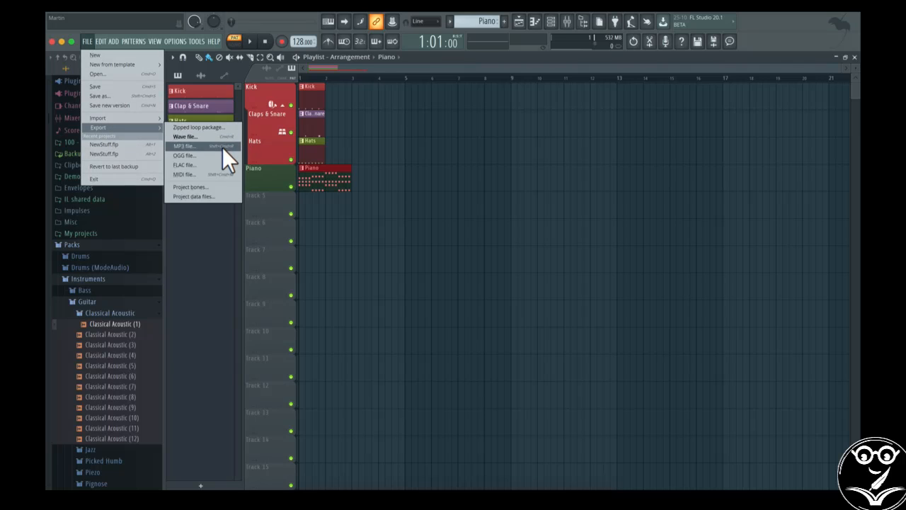
click(222, 147)
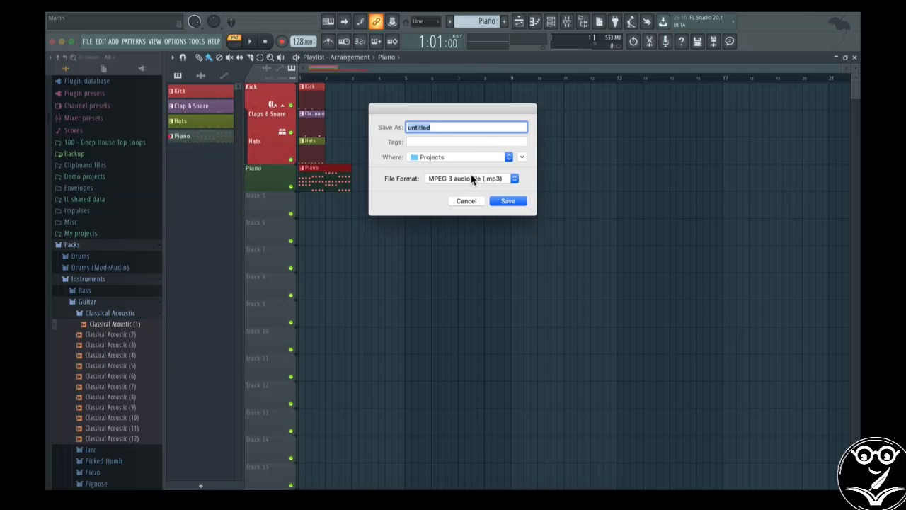
click(471, 178)
click(466, 170)
key(Return)
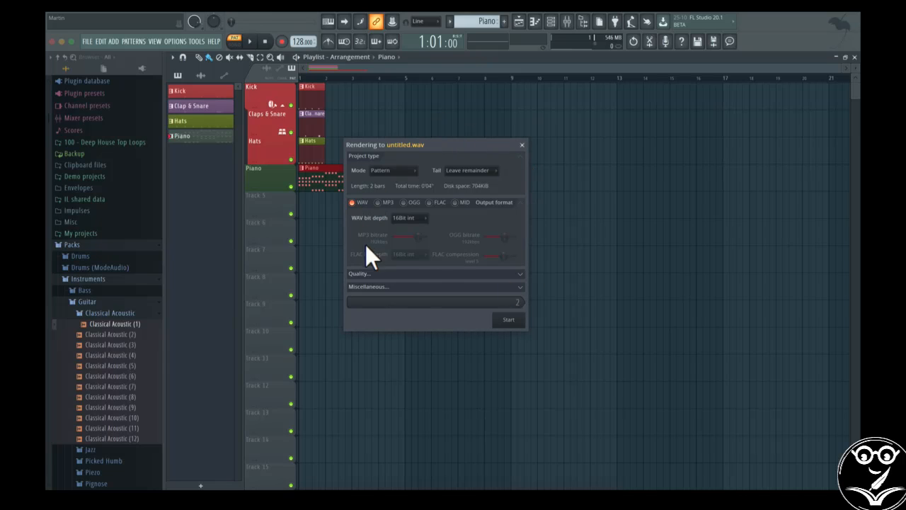
Examine the Mode and Tail choices in the render settings, keeping Pattern and Leave remainder
click(378, 173)
click(454, 170)
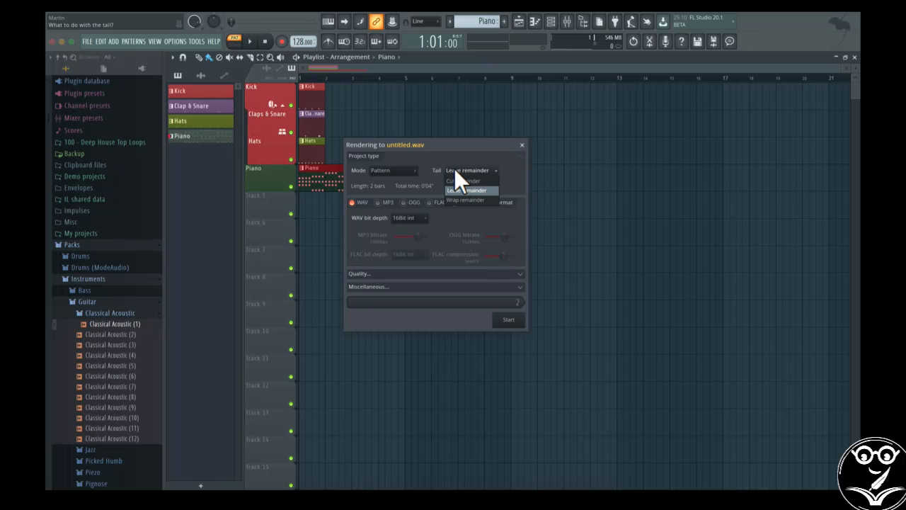
click(460, 156)
click(470, 175)
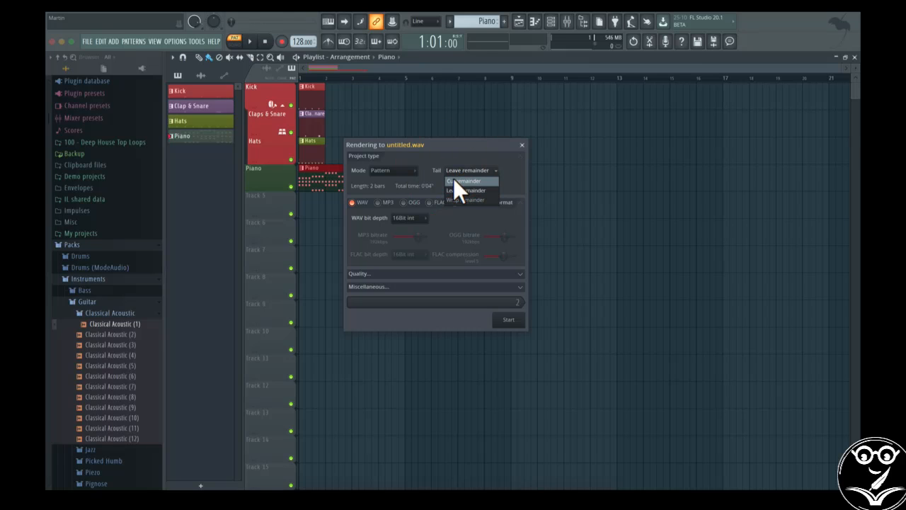
click(462, 156)
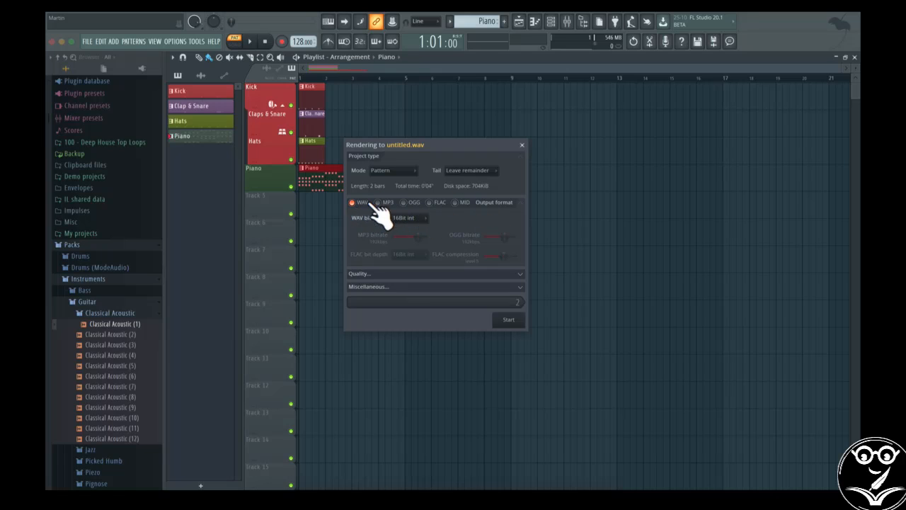
Expand the Quality and Miscellaneous render options to examine them, and close the settings without rendering
click(504, 274)
click(506, 330)
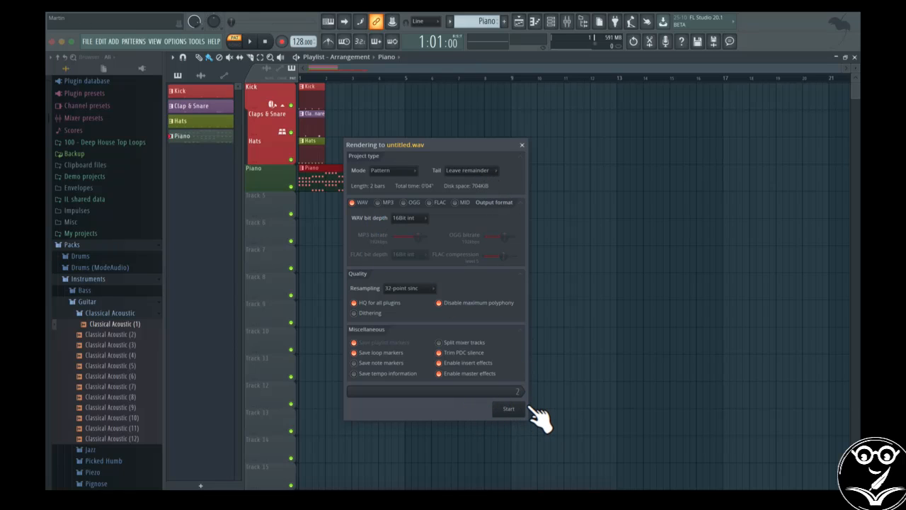
click(522, 146)
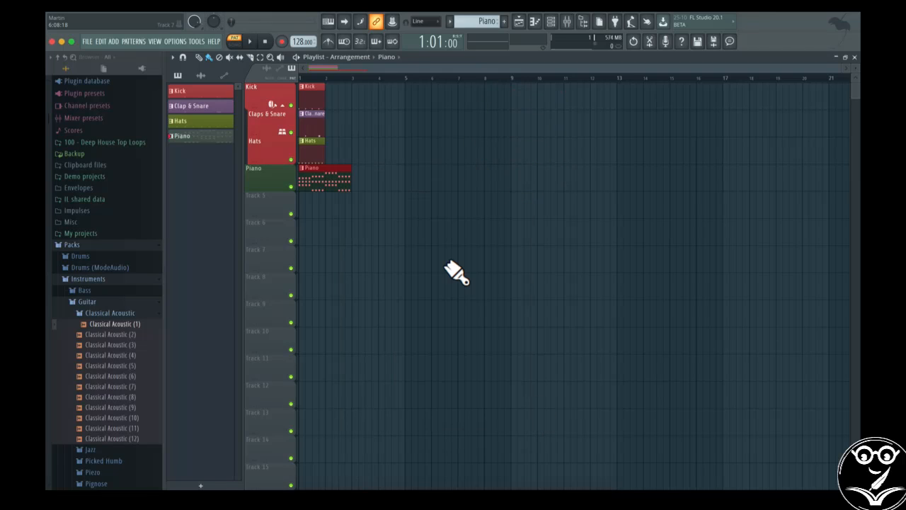